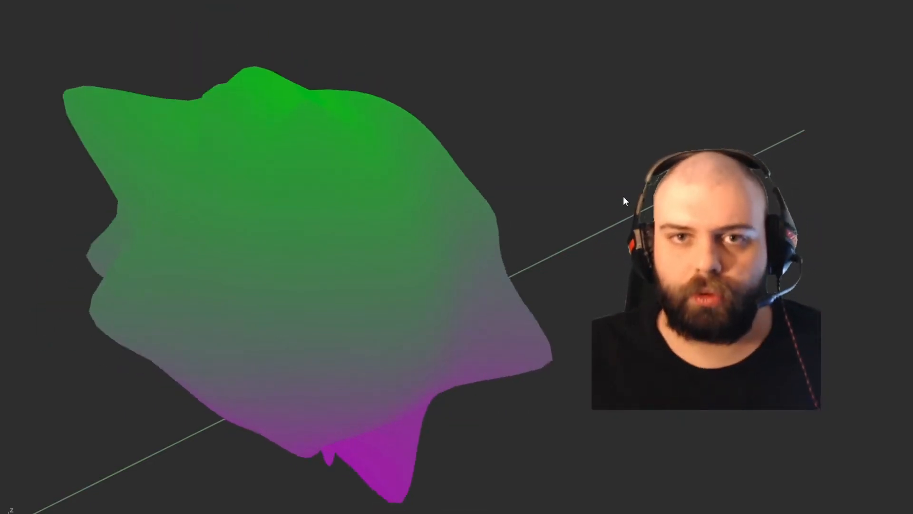
# Examine the green-to-magenta deforming mesh from several distances and viewing angles.
pyautogui.scroll(-5, 623, 196)
pyautogui.moveTo(608, 232); pyautogui.dragTo(609, 206, button='right')
pyautogui.scroll(2, 436, 191)
pyautogui.scroll(3, 457, 192)
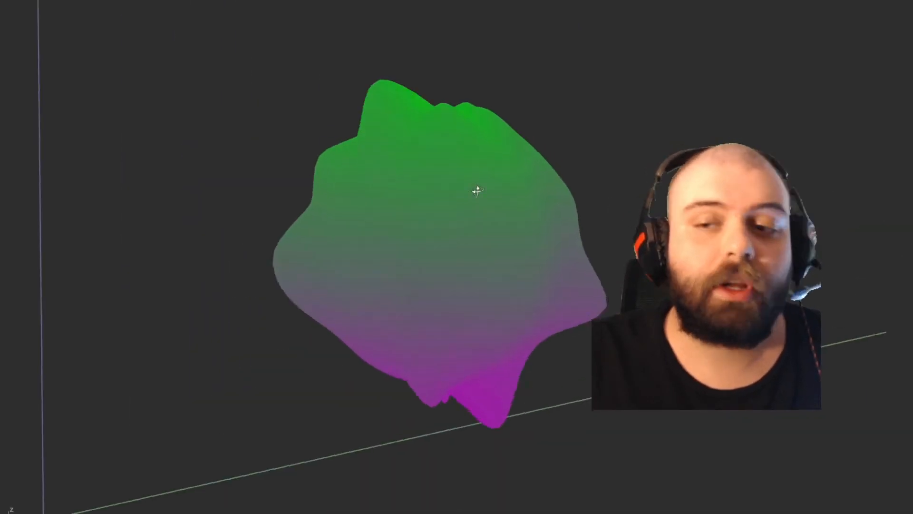
pyautogui.scroll(-4, 319, 204)
pyautogui.moveTo(285, 195); pyautogui.dragTo(286, 201, button='right')
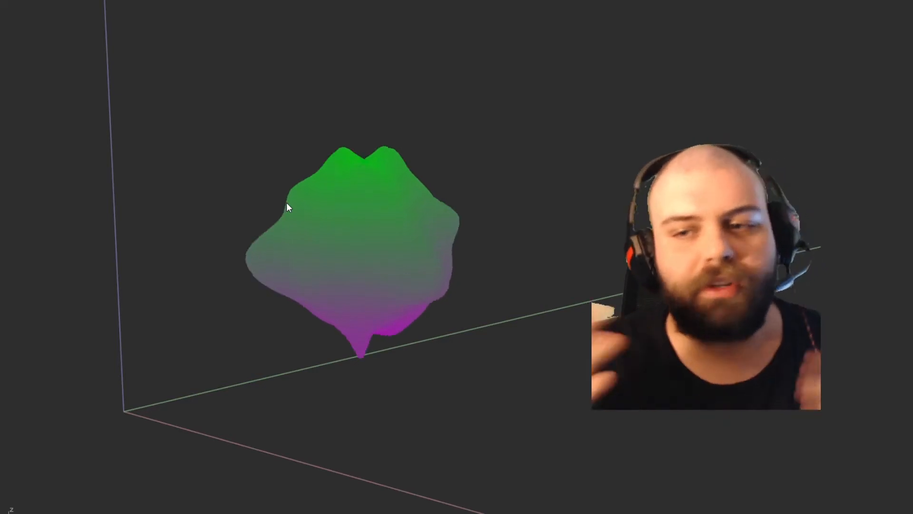
pyautogui.moveTo(287, 207); pyautogui.dragTo(466, 164)
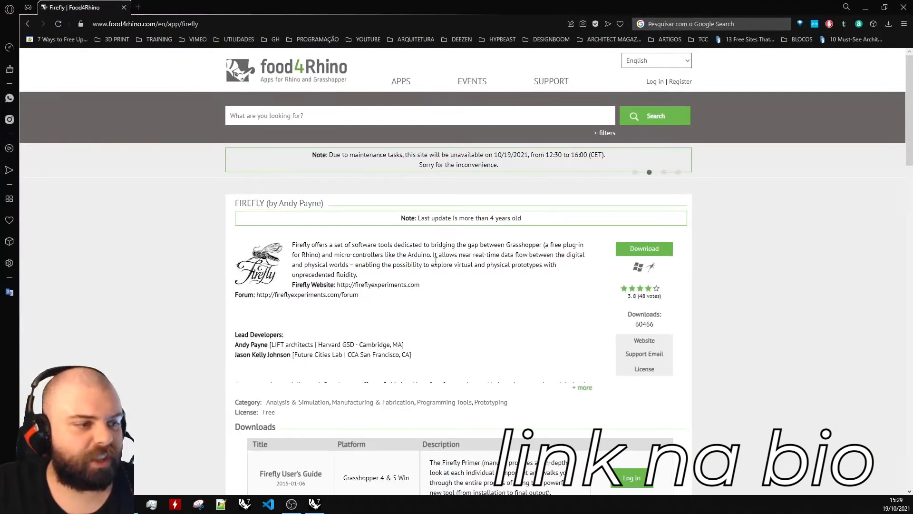
# Read the Firefly plug-in page on food4Rhino, expanding the full description to review its key features.
pyautogui.scroll(-3, 392, 227)
pyautogui.scroll(2, 319, 202)
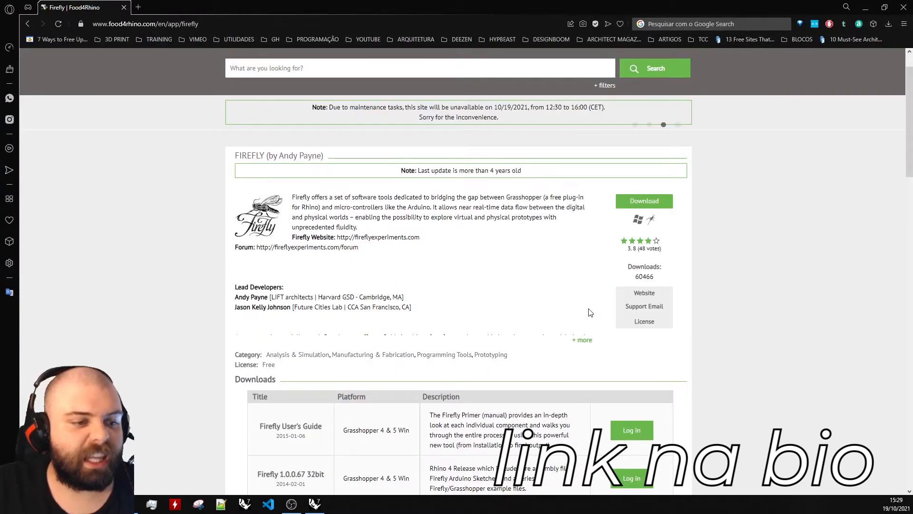
pyautogui.click(584, 337)
pyautogui.scroll(-1, 459, 228)
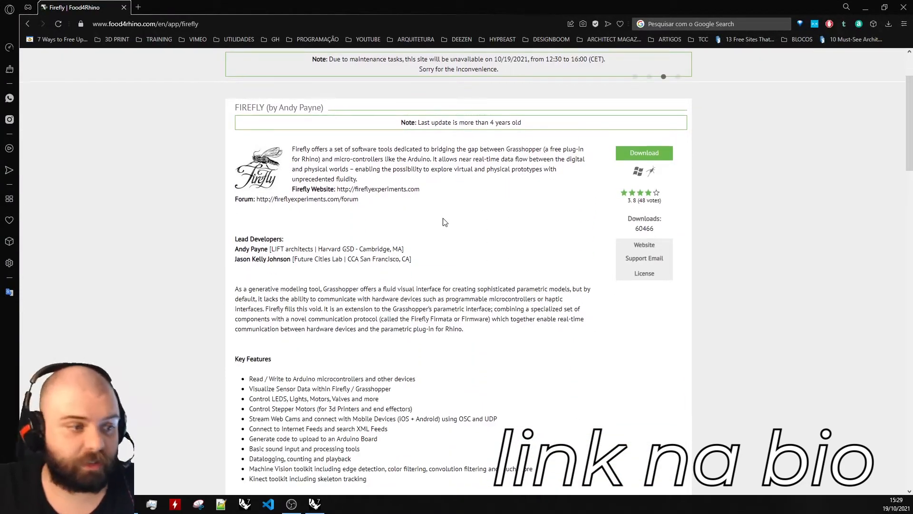
pyautogui.scroll(-3, 440, 222)
pyautogui.scroll(3, 453, 220)
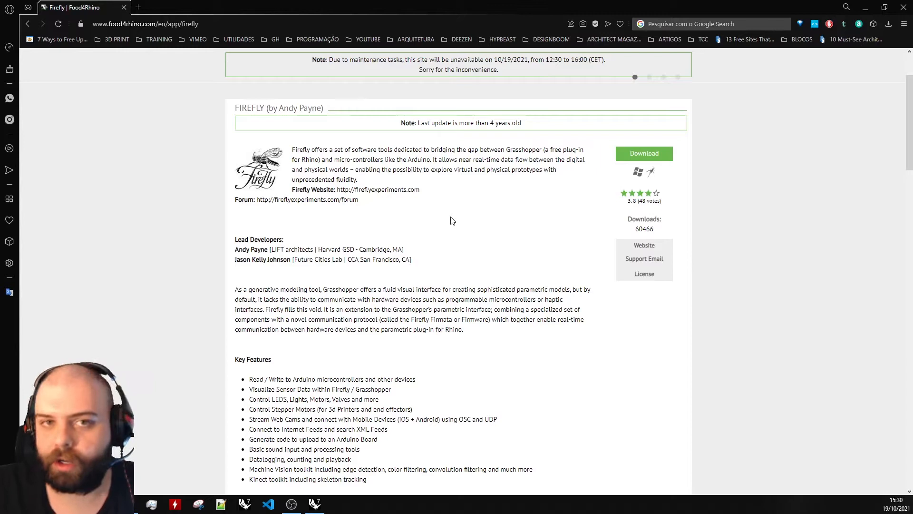
pyautogui.scroll(-7, 453, 220)
pyautogui.scroll(9, 454, 210)
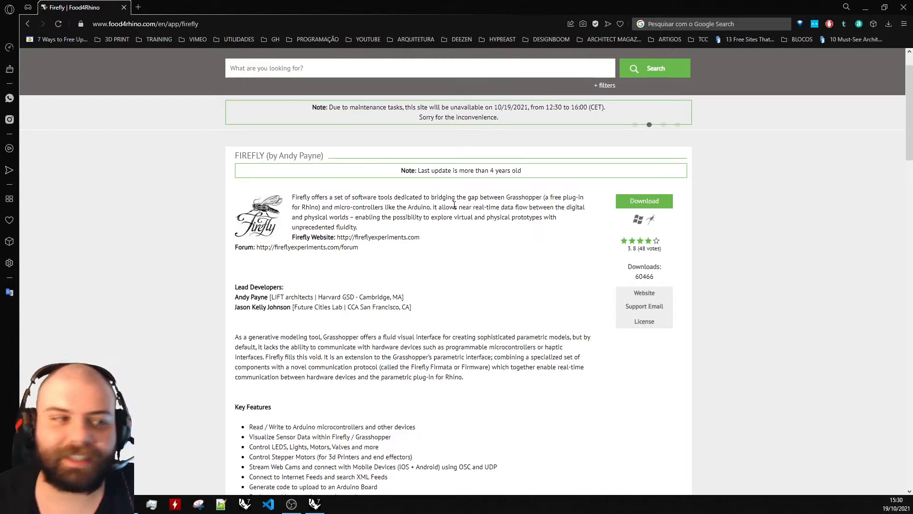
pyautogui.scroll(-1, 366, 225)
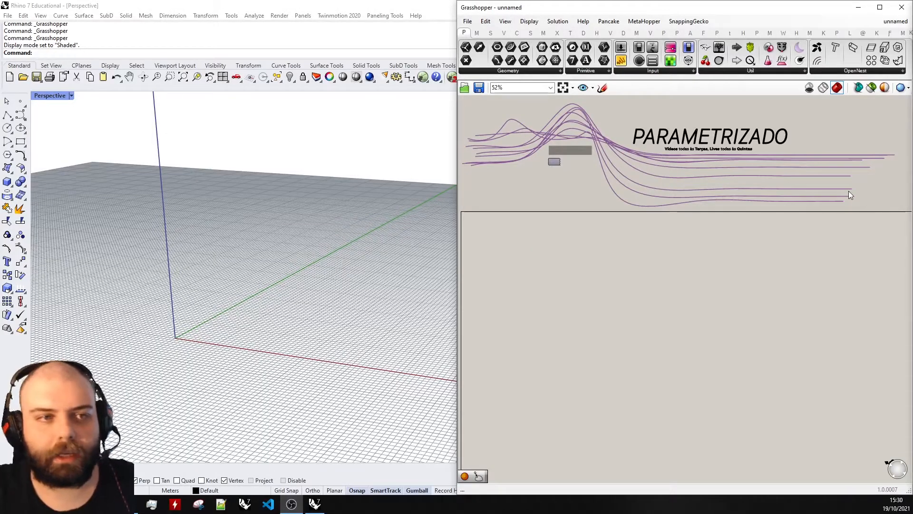
# Show the Firefly components in a maximized Grasshopper window and look through the Arduino & I/O Boards group.
pyautogui.click(703, 33)
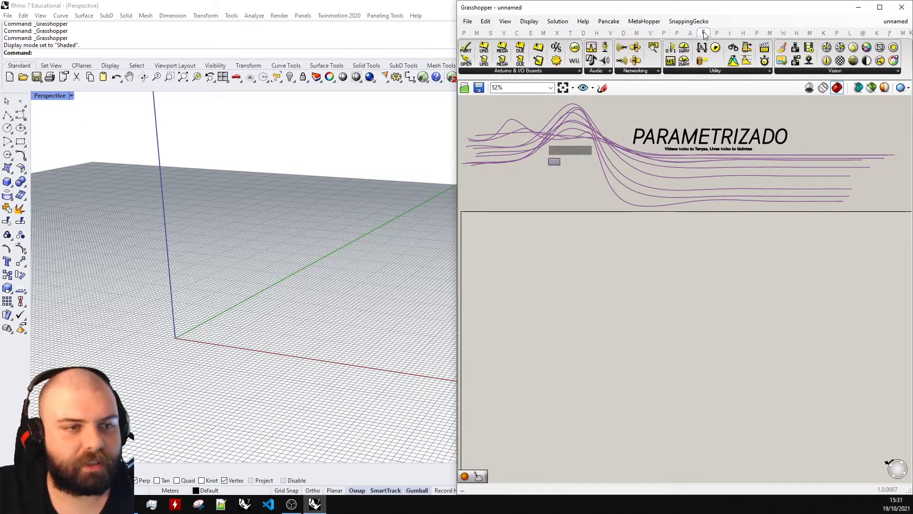
pyautogui.doubleClick(706, 2)
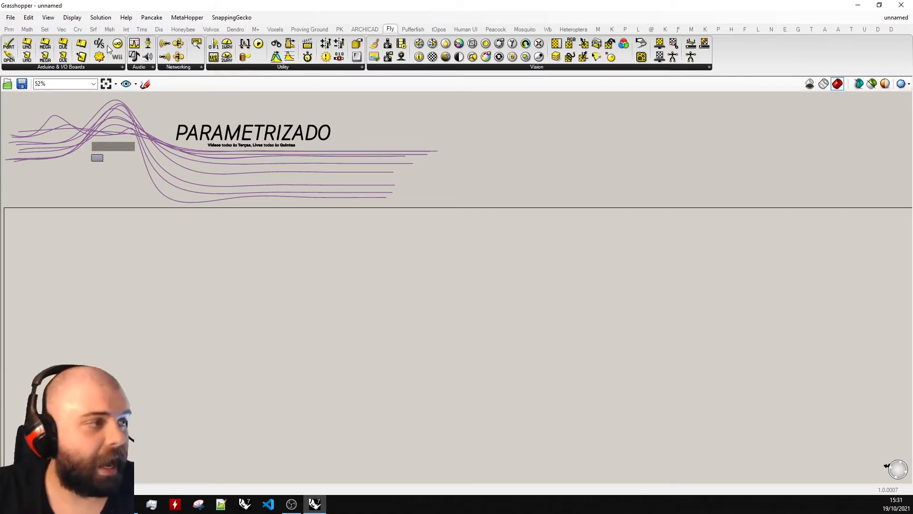
pyautogui.click(87, 67)
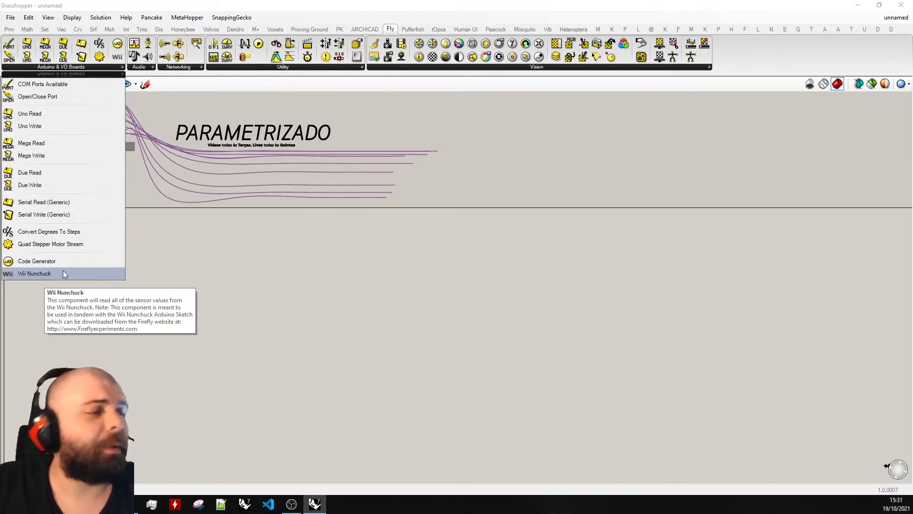
pyautogui.click(220, 266)
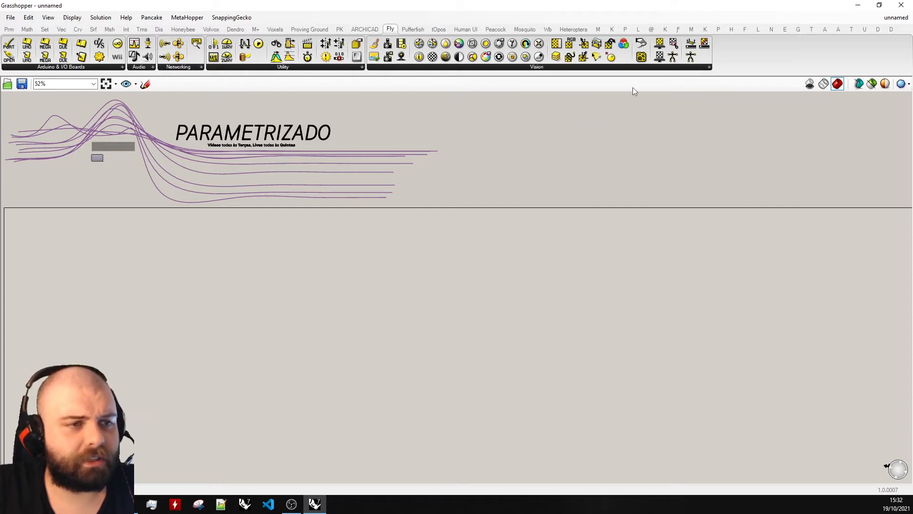
# Place a WebCam Video Stream component from Firefly's Vision group on the canvas and delete it.
pyautogui.click(545, 67)
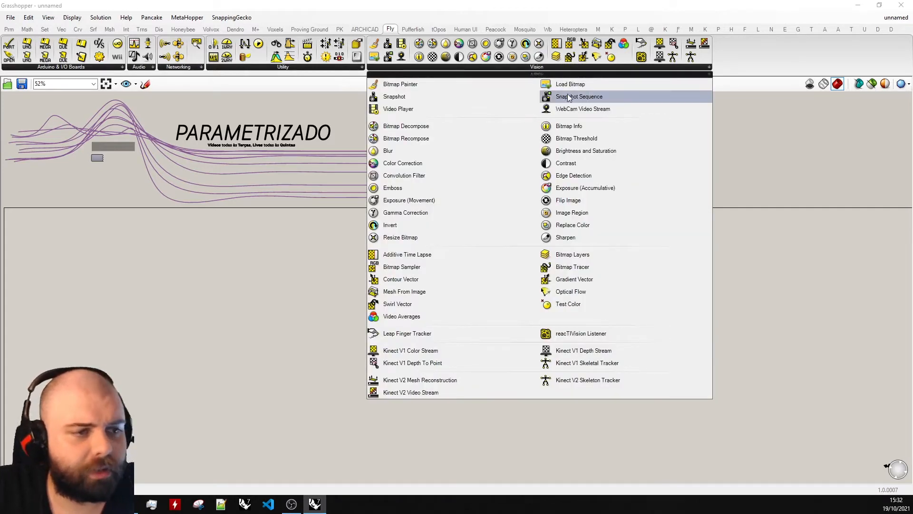
pyautogui.click(587, 103)
pyautogui.scroll(6, 471, 272)
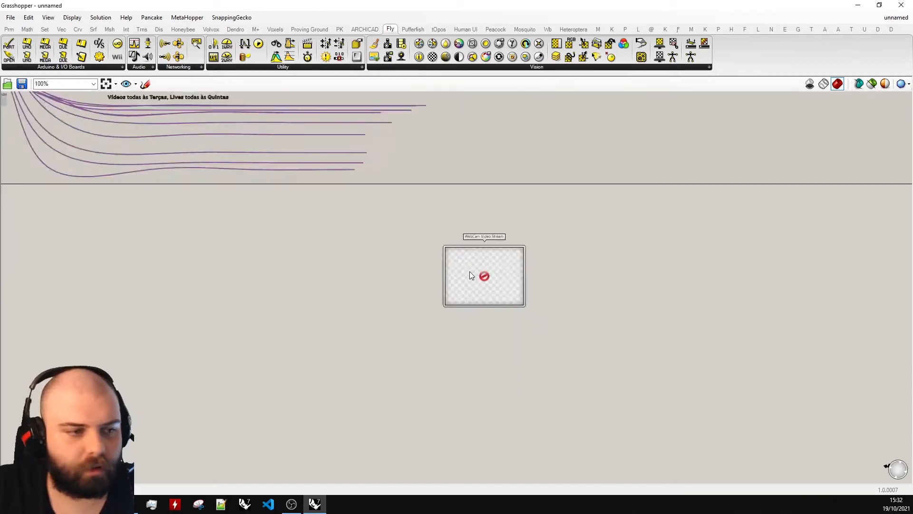
pyautogui.scroll(-3, 490, 260)
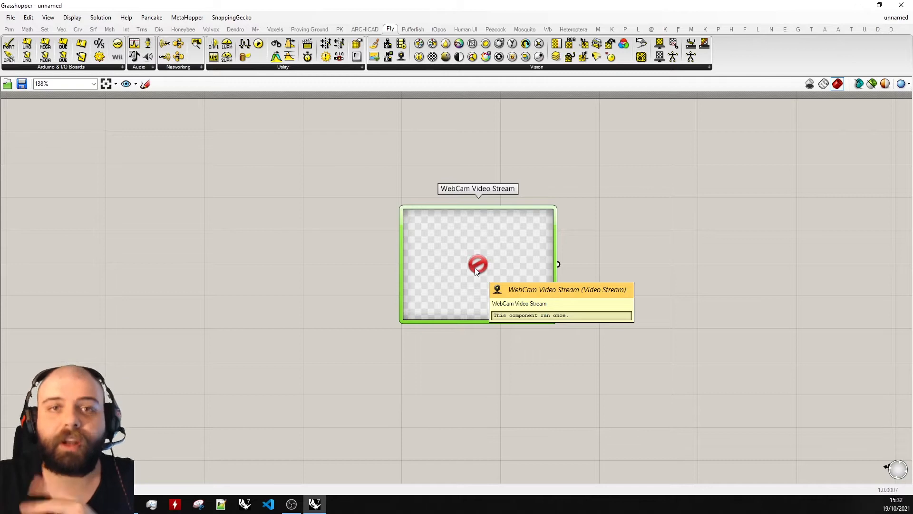
pyautogui.press('Delete')
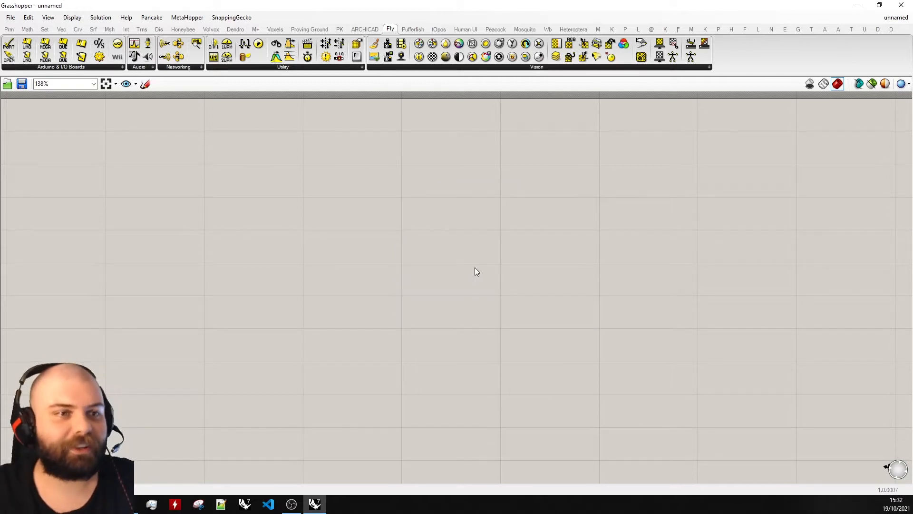
# Add Firefly's Frequency Spectrum audio component to the canvas and inspect its live graph.
pyautogui.click(581, 67)
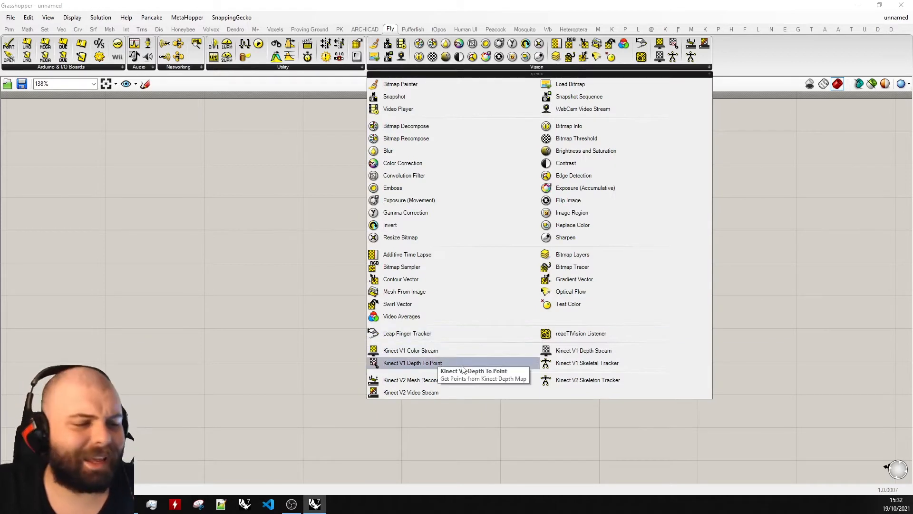
pyautogui.click(142, 67)
pyautogui.moveTo(175, 88); pyautogui.dragTo(370, 279)
pyautogui.scroll(-4, 476, 262)
pyautogui.scroll(5, 460, 255)
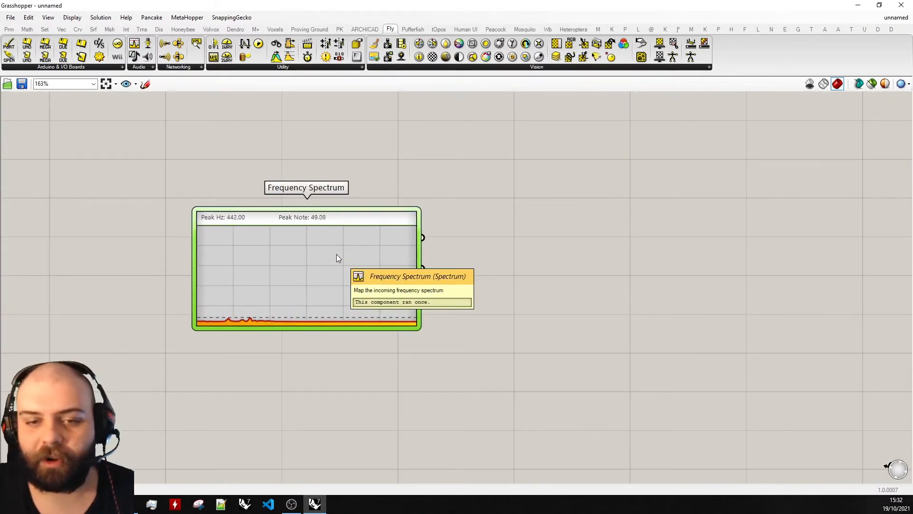
pyautogui.scroll(5, 336, 255)
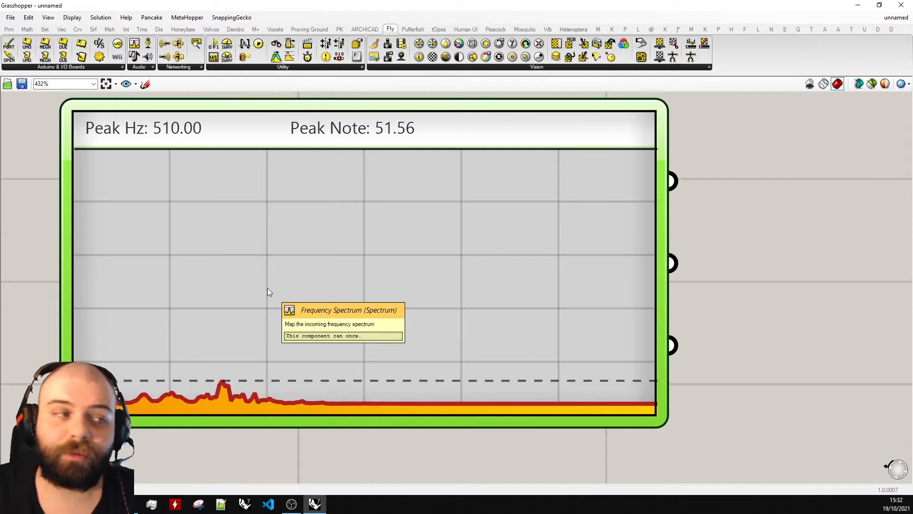
pyautogui.scroll(-3, 265, 288)
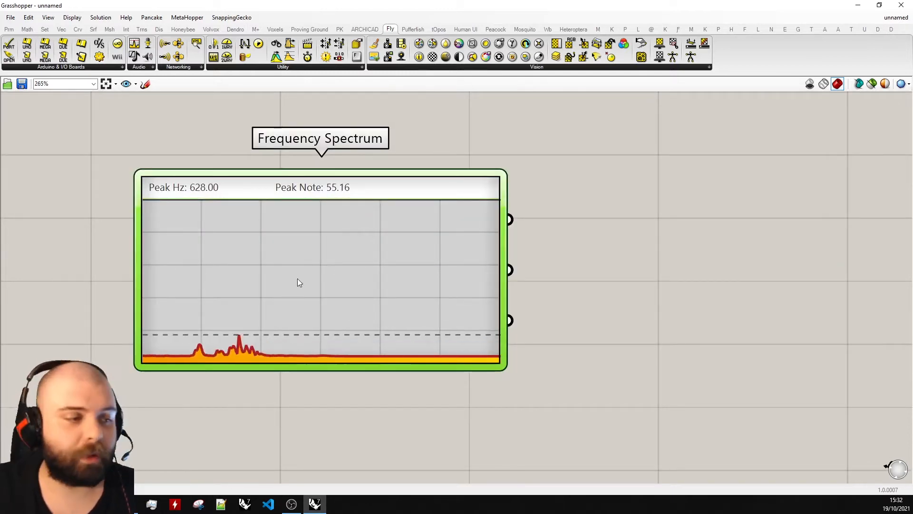
pyautogui.scroll(-4, 384, 223)
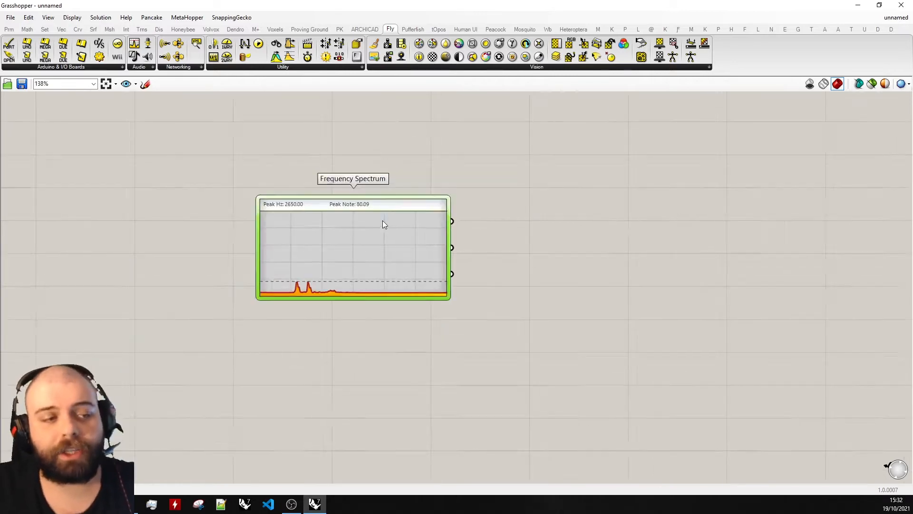
# Add a Panel beside the Frequency Spectrum component and connect the Note Volume output to it.
pyautogui.scroll(4, 461, 228)
pyautogui.moveTo(461, 228); pyautogui.dragTo(424, 247, button='right')
pyautogui.doubleClick(601, 222)
pyautogui.write('//')
pyautogui.press('Return')
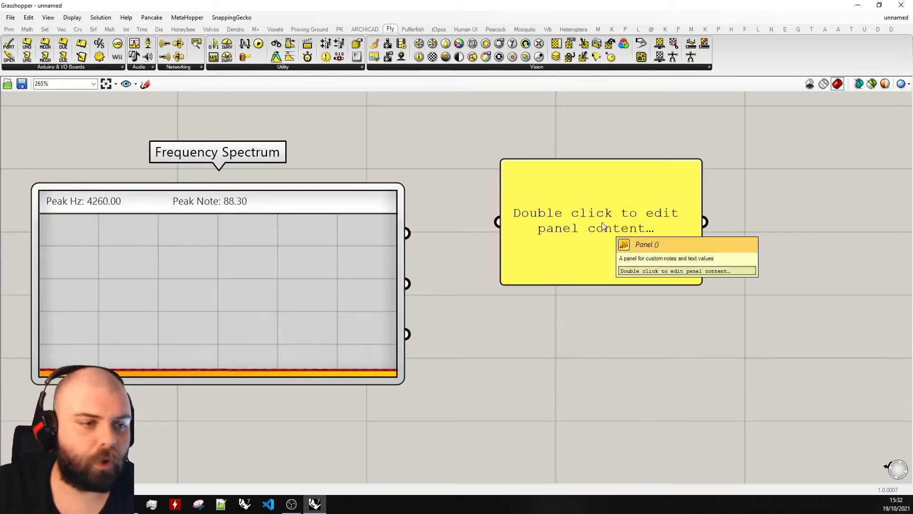
pyautogui.moveTo(434, 234); pyautogui.dragTo(498, 221)
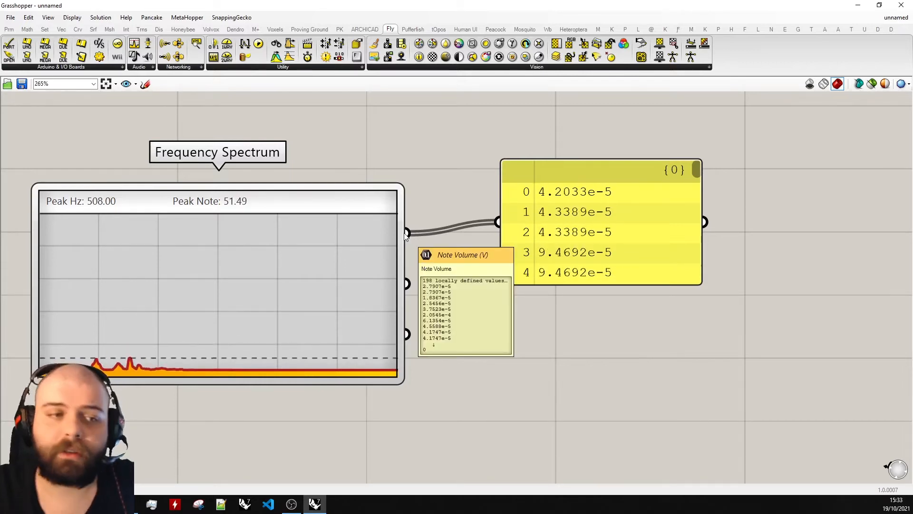
# Move the panel away from the Frequency Spectrum component and enlarge it to show more of the note volume list.
pyautogui.scroll(-4, 586, 208)
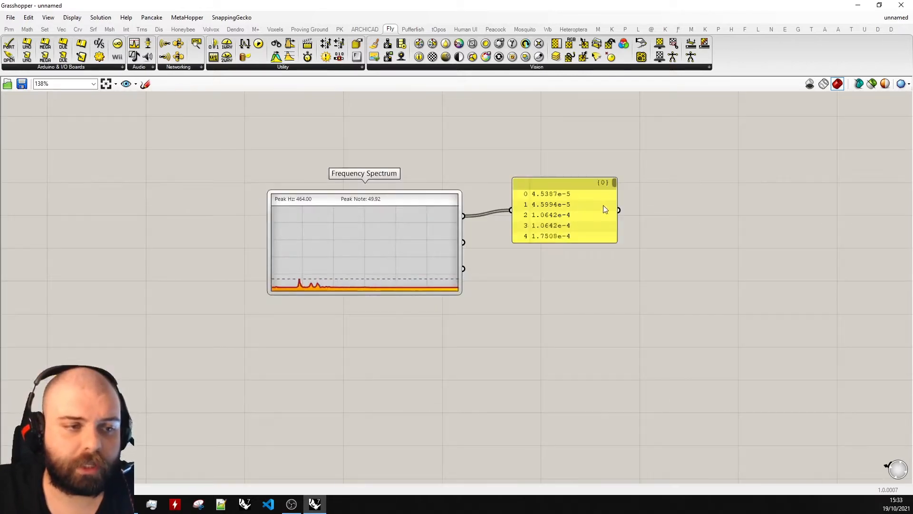
pyautogui.moveTo(603, 206); pyautogui.dragTo(640, 210)
pyautogui.moveTo(655, 255); pyautogui.dragTo(819, 321)
pyautogui.scroll(4, 616, 191)
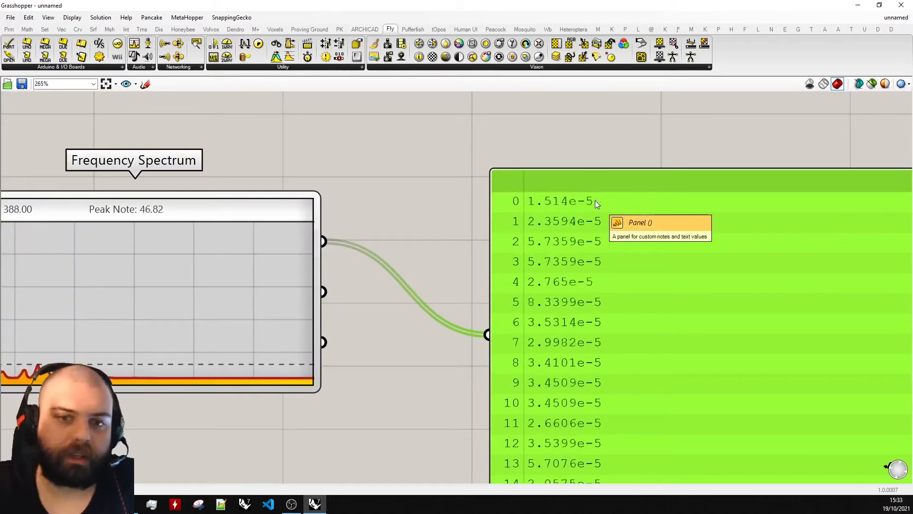
pyautogui.scroll(-4, 595, 201)
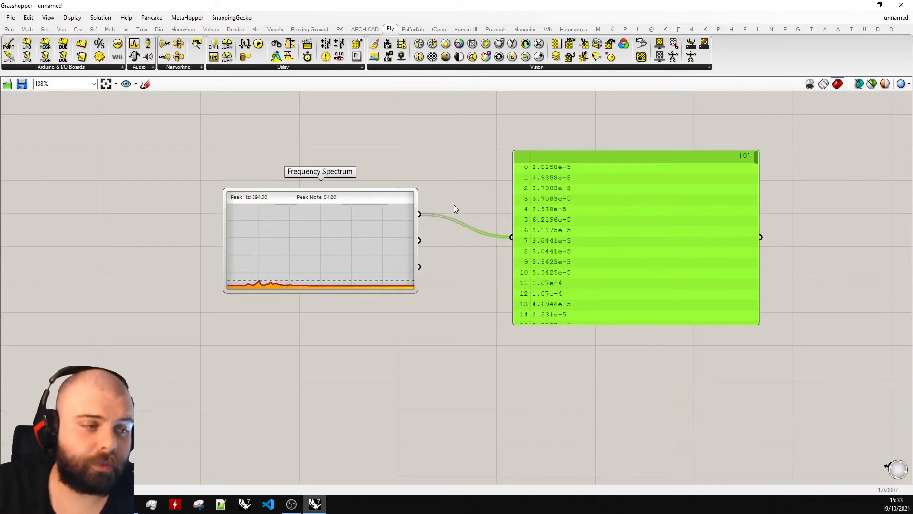
pyautogui.scroll(2, 485, 234)
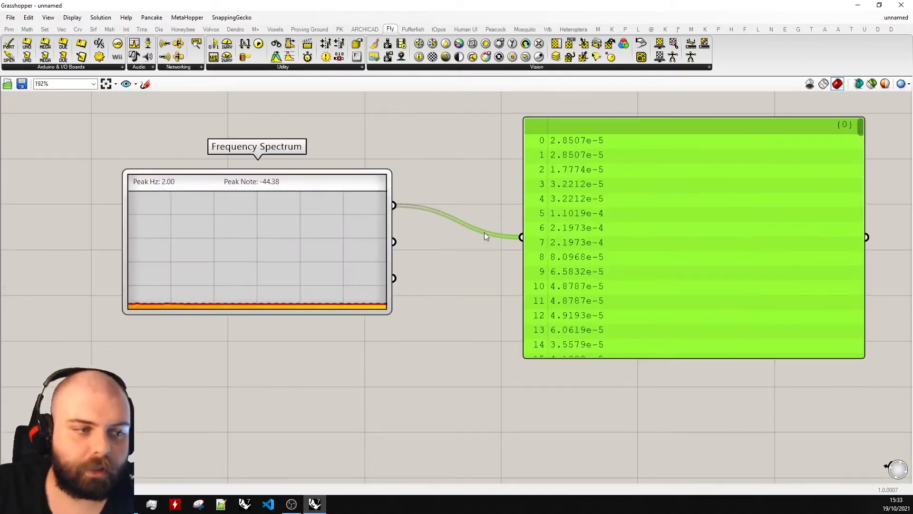
# Check the Frequency Spectrum's peak frequency and peak note outputs by wiring each in turn to the panel.
pyautogui.moveTo(394, 241); pyautogui.dragTo(524, 237)
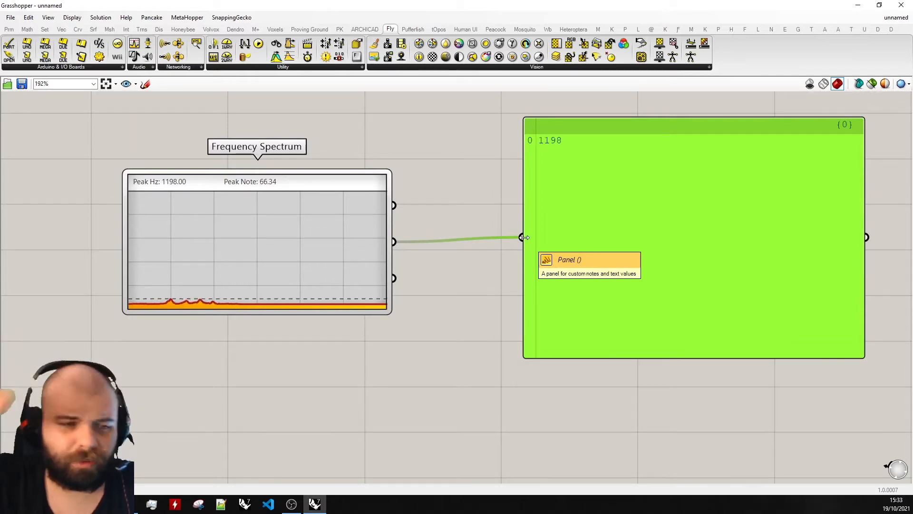
pyautogui.moveTo(393, 278); pyautogui.dragTo(524, 237)
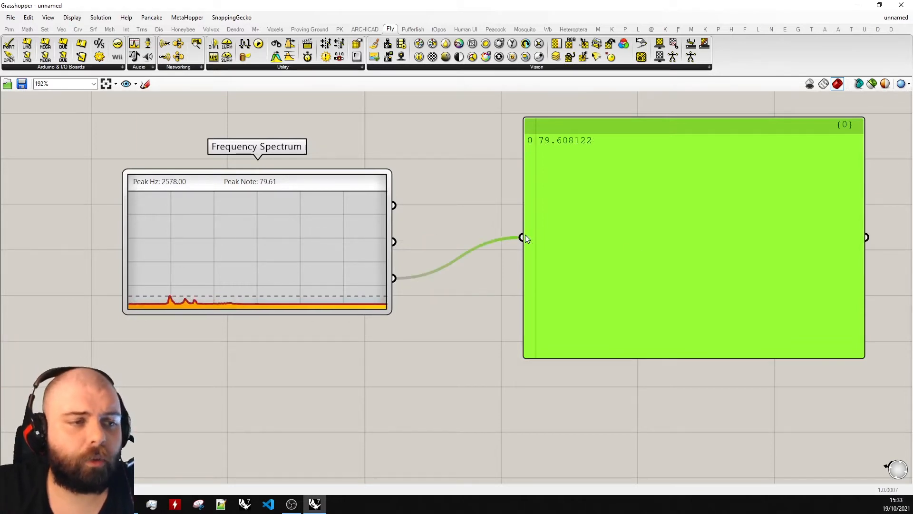
pyautogui.moveTo(632, 246); pyautogui.dragTo(636, 270)
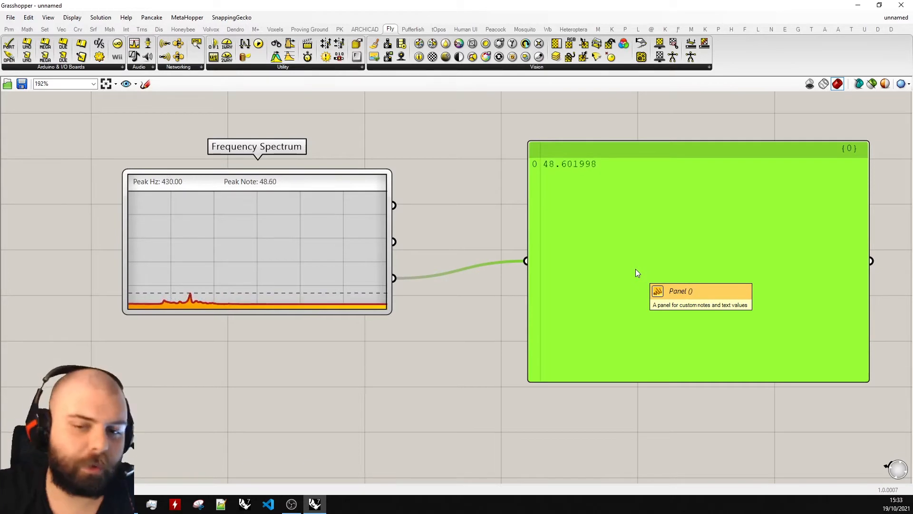
pyautogui.moveTo(632, 268); pyautogui.dragTo(635, 263)
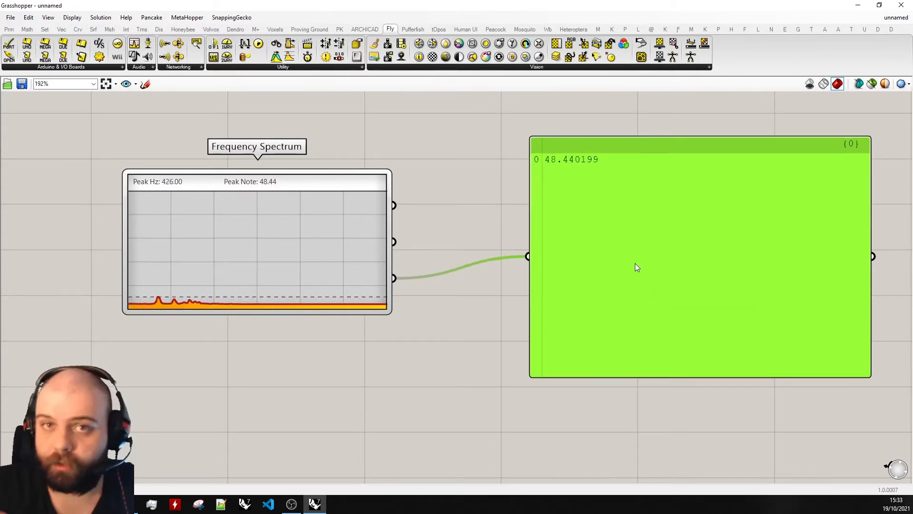
# Reconnect the Note Volume output to the panel, align the panel with that output and compare its values with the graph.
pyautogui.scroll(-1, 378, 217)
pyautogui.moveTo(365, 207); pyautogui.dragTo(479, 252)
pyautogui.moveTo(524, 242); pyautogui.dragTo(558, 205)
pyautogui.moveTo(803, 124); pyautogui.dragTo(801, 216)
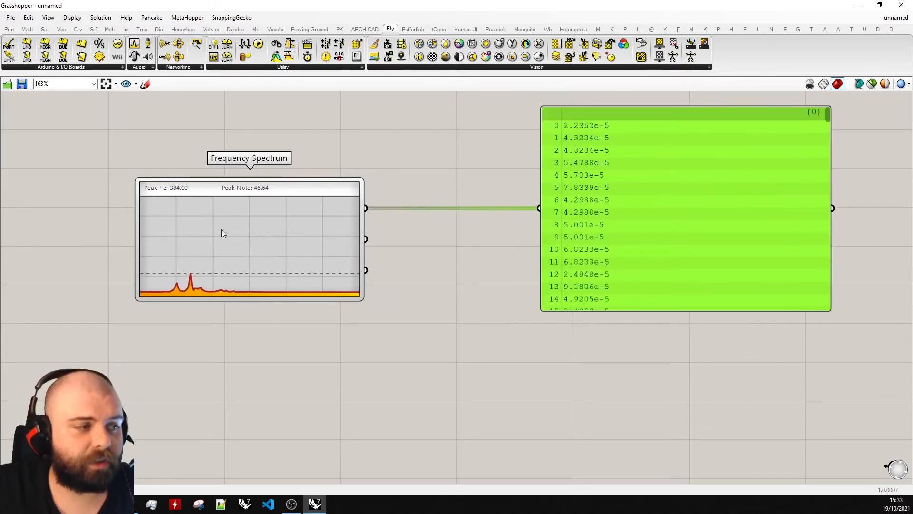
pyautogui.scroll(4, 185, 260)
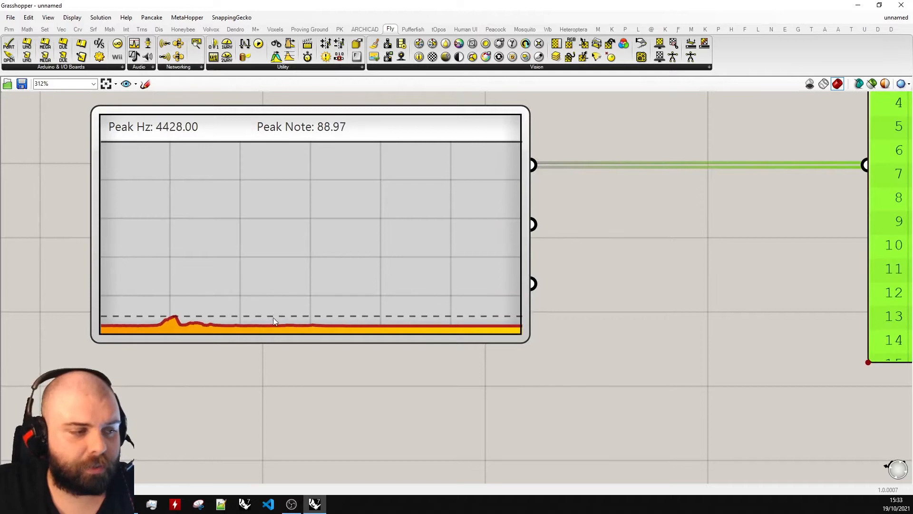
pyautogui.scroll(-3, 252, 314)
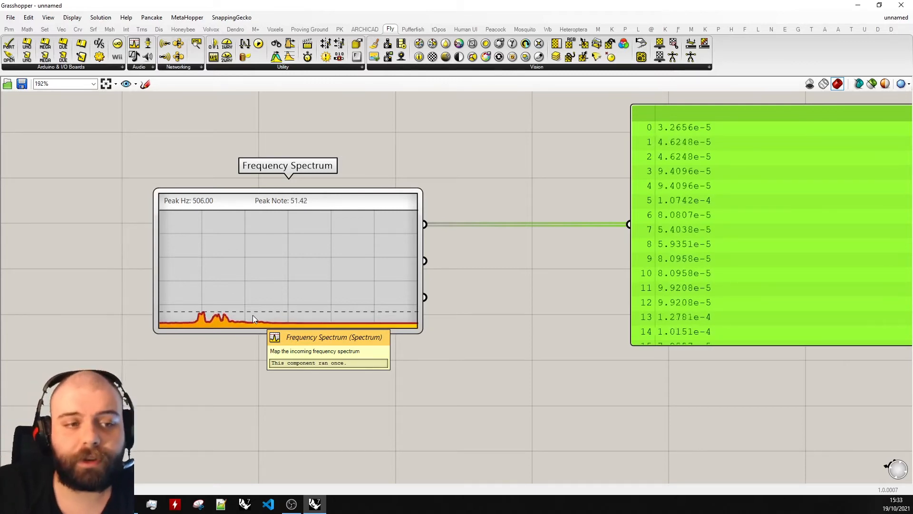
pyautogui.scroll(-2, 253, 315)
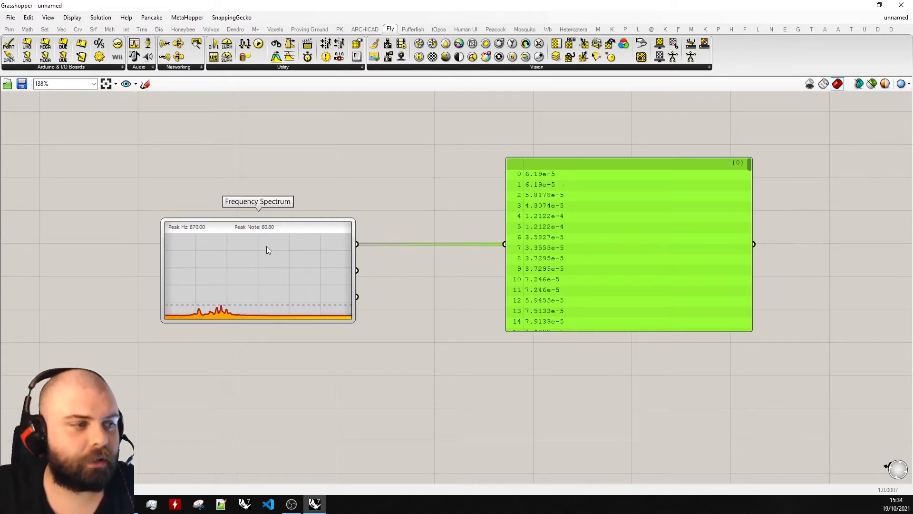
# Add a Panel beside the Frequency Spectrum component, connect the Note Volume output to it and examine the listed values.
pyautogui.moveTo(252, 261); pyautogui.dragTo(300, 244)
pyautogui.scroll(3, 287, 247)
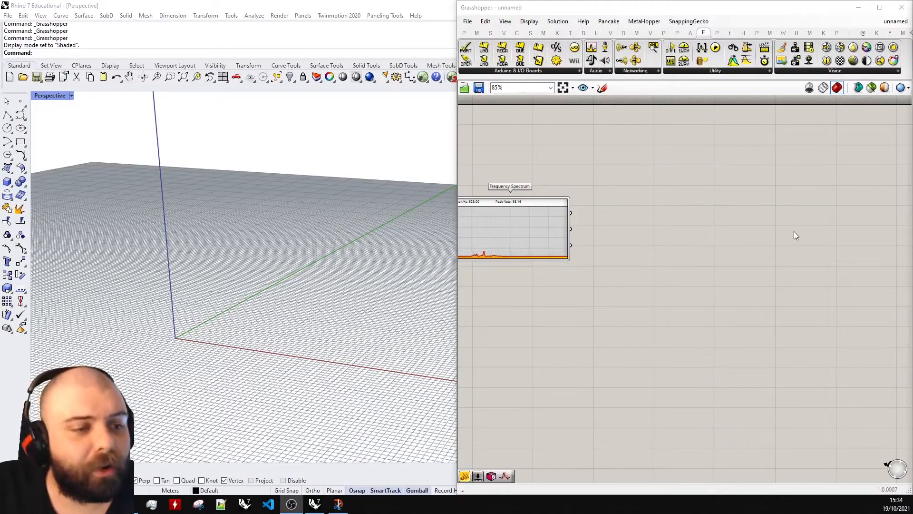
pyautogui.scroll(-2, 780, 229)
pyautogui.scroll(3, 646, 214)
pyautogui.doubleClick(646, 213)
pyautogui.write('//')
pyautogui.press('Return')
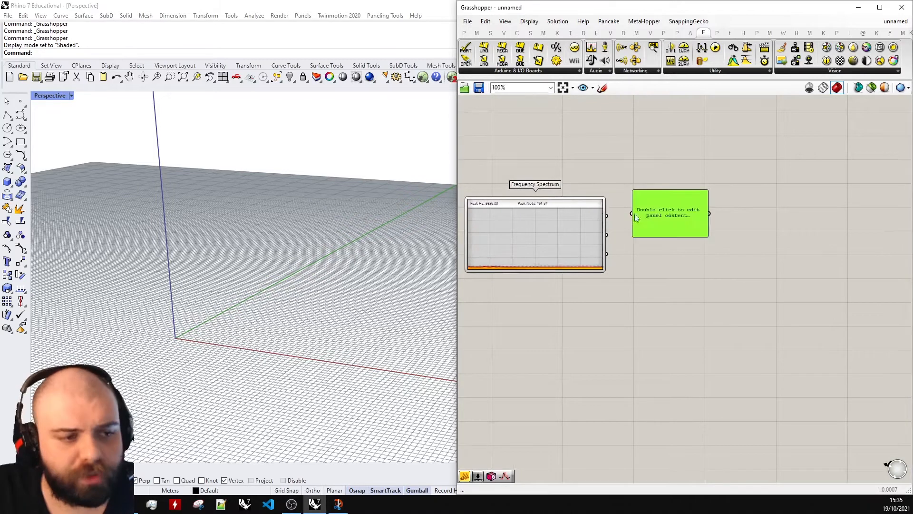
pyautogui.scroll(2, 622, 211)
pyautogui.moveTo(639, 218); pyautogui.dragTo(638, 215)
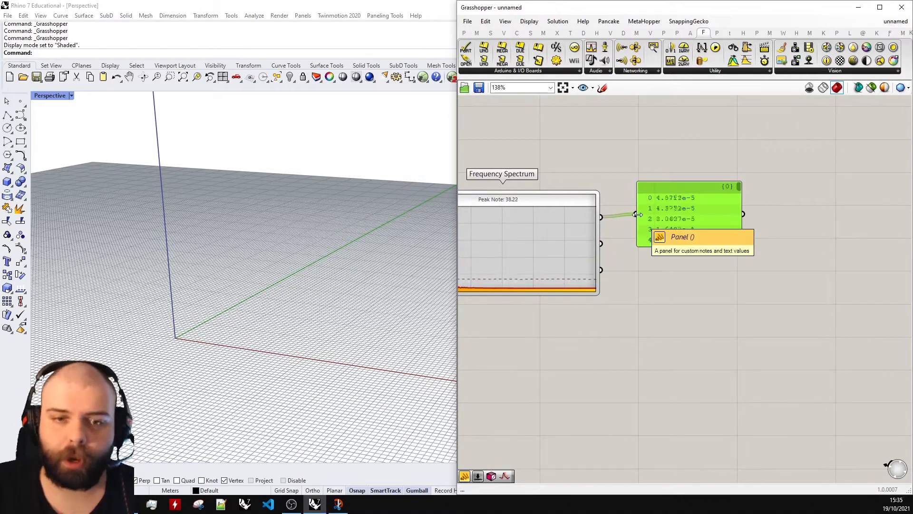
pyautogui.scroll(3, 716, 195)
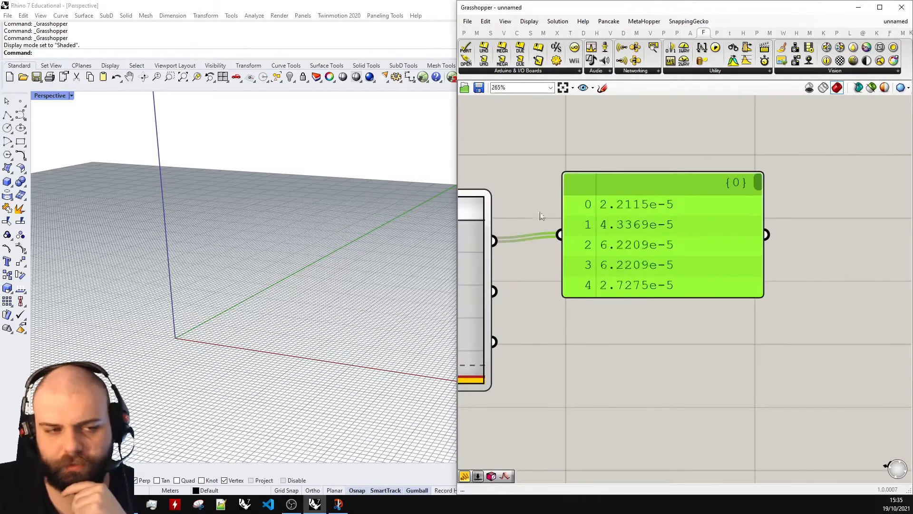
pyautogui.scroll(-2, 675, 213)
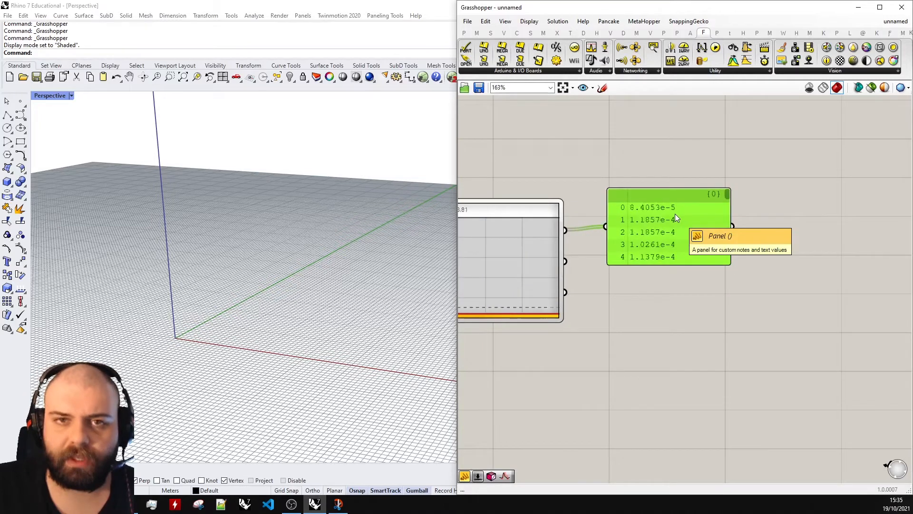
# Add a Multiplication component below the values panel and connect the Note Volume output to its A input.
pyautogui.scroll(-3, 650, 223)
pyautogui.doubleClick(698, 265)
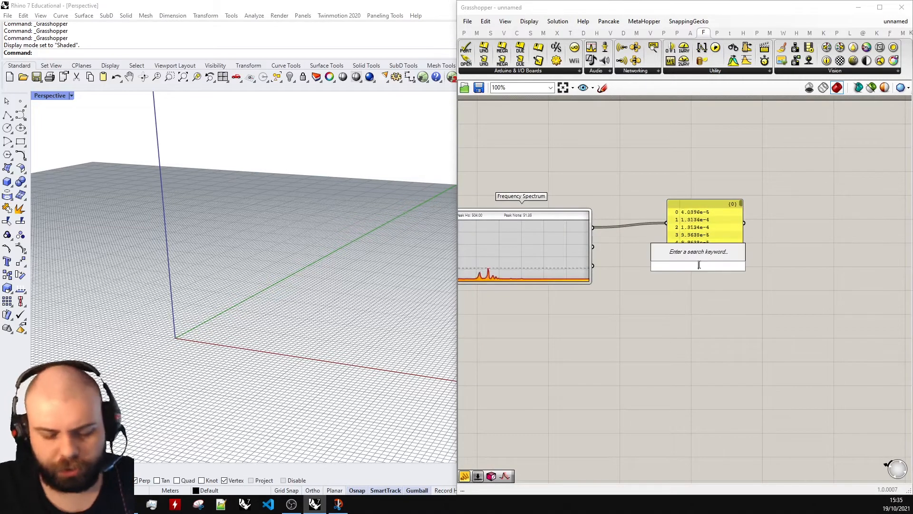
pyautogui.write('su')
pyautogui.press('BackSpace')
pyautogui.press('BackSpace')
pyautogui.write('m')
pyautogui.write('ultiplication')
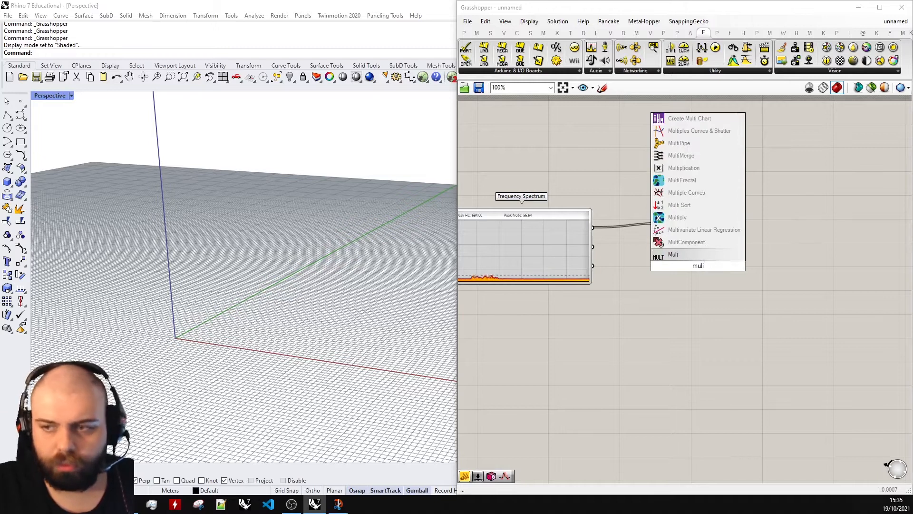
pyautogui.press('Return')
pyautogui.scroll(3, 698, 266)
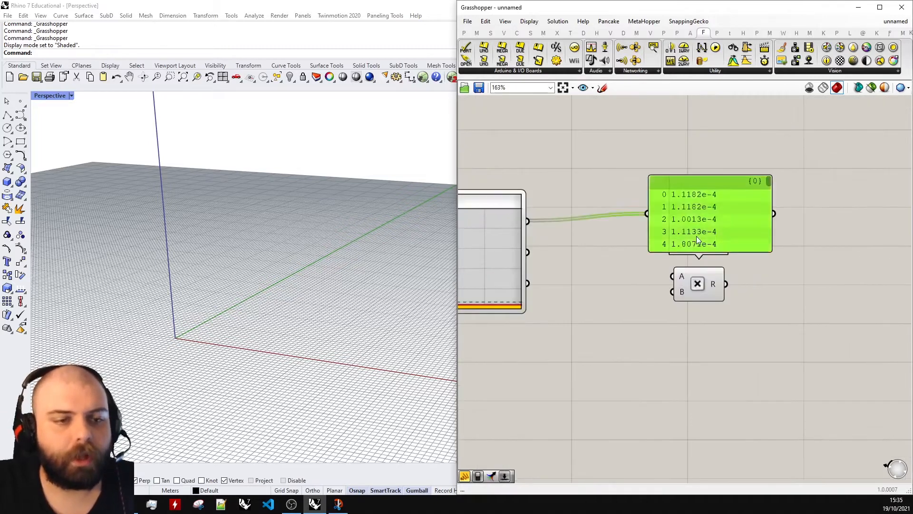
pyautogui.moveTo(529, 223); pyautogui.dragTo(672, 276)
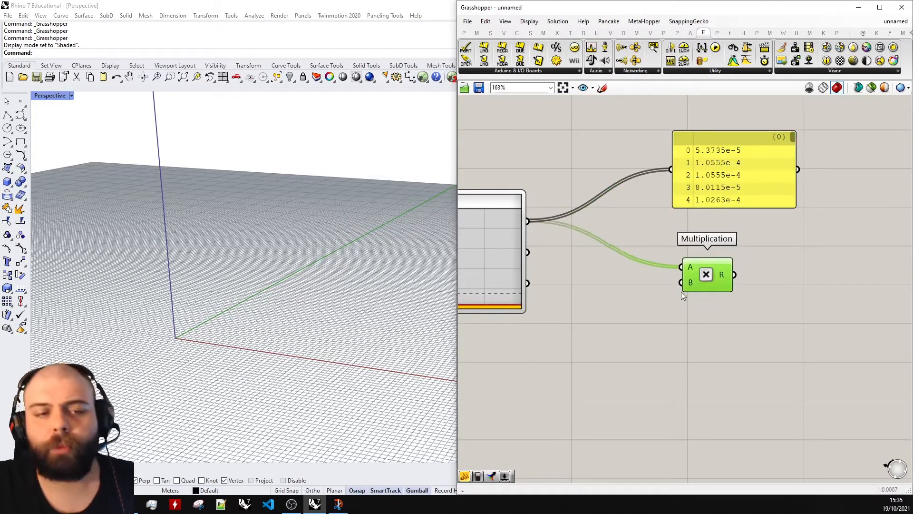
# Create a panel containing 5000, connect it to the Multiplication's B input and shift the Multiplication closer to the Frequency Spectrum.
pyautogui.doubleClick(607, 323)
pyautogui.write('5000')
pyautogui.press('Return')
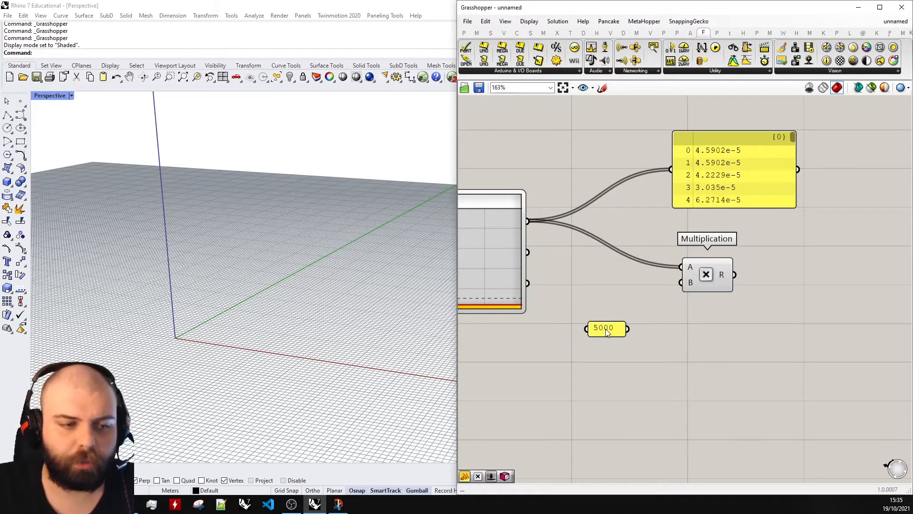
pyautogui.moveTo(628, 328); pyautogui.dragTo(681, 283)
pyautogui.moveTo(707, 278); pyautogui.dragTo(673, 274)
# Move the values panel beyond the Multiplication, connect the R output to it and examine the multiplied values.
pyautogui.moveTo(711, 199); pyautogui.dragTo(767, 240)
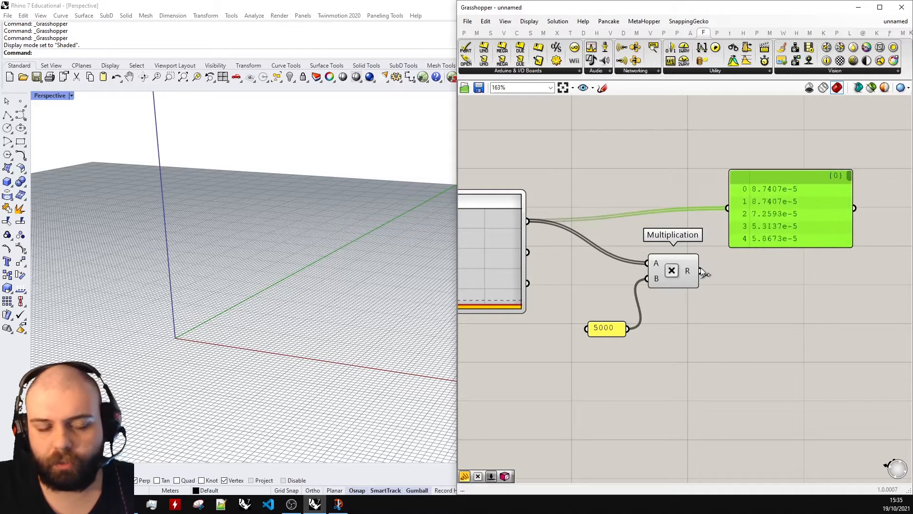
pyautogui.moveTo(723, 197); pyautogui.dragTo(723, 197)
pyautogui.scroll(4, 756, 191)
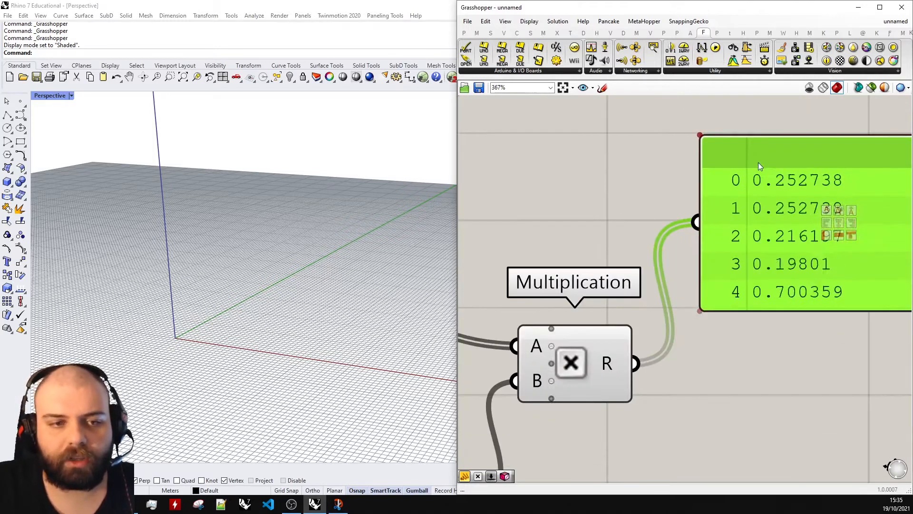
pyautogui.scroll(-4, 678, 191)
pyautogui.moveTo(824, 177)
pyautogui.mouseDown()
pyautogui.moveTo(826, 190)
pyautogui.moveTo(828, 166)
pyautogui.mouseUp()
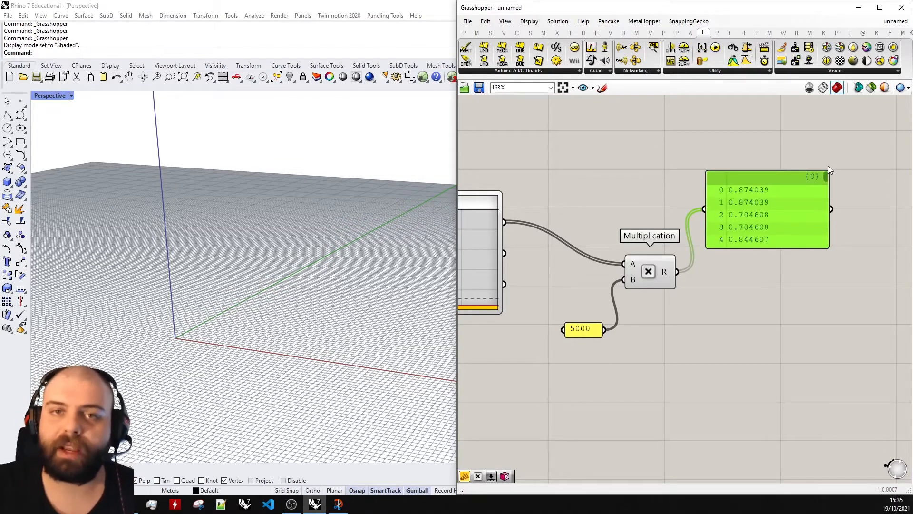
# Delete the panel showing the multiplied values and move the 5000 panel and Multiplication component up into line.
pyautogui.moveTo(582, 331); pyautogui.dragTo(586, 281)
pyautogui.click(752, 222)
pyautogui.press('Delete')
pyautogui.moveTo(662, 274); pyautogui.dragTo(660, 254)
pyautogui.click(705, 132)
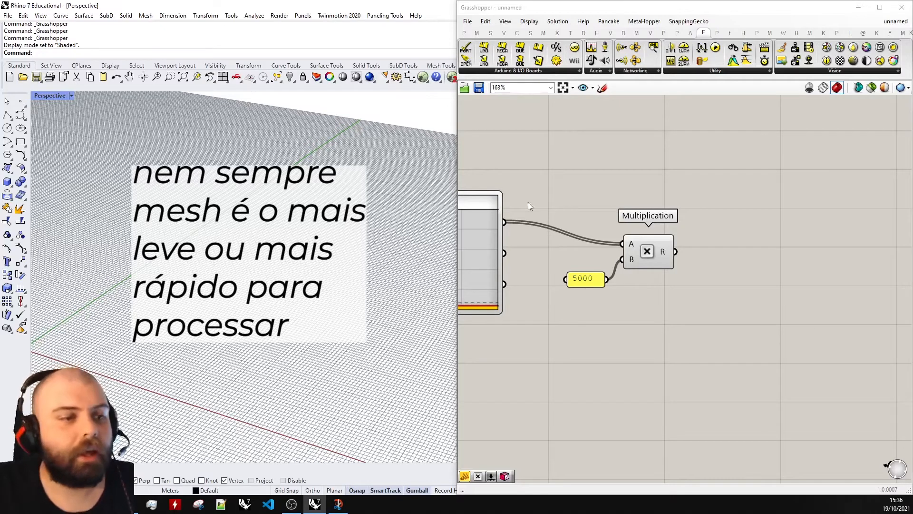
# Examine which mesh primitive components Grasshopper offers.
pyautogui.scroll(-3, 417, 211)
pyautogui.moveTo(417, 210); pyautogui.dragTo(381, 220, button='right')
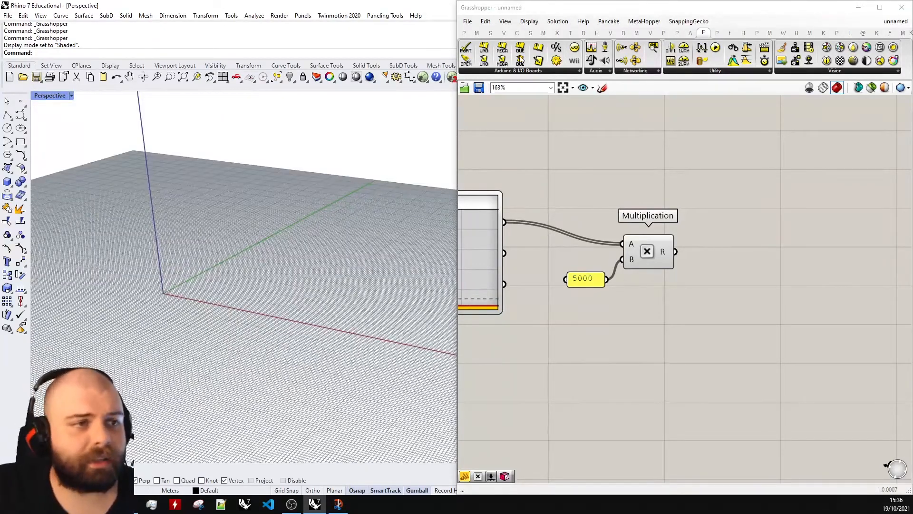
pyautogui.click(543, 33)
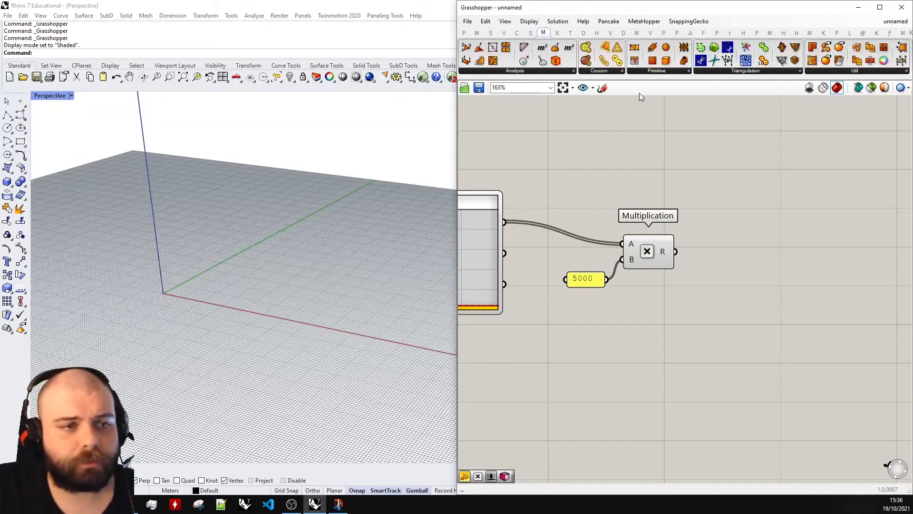
pyautogui.click(656, 71)
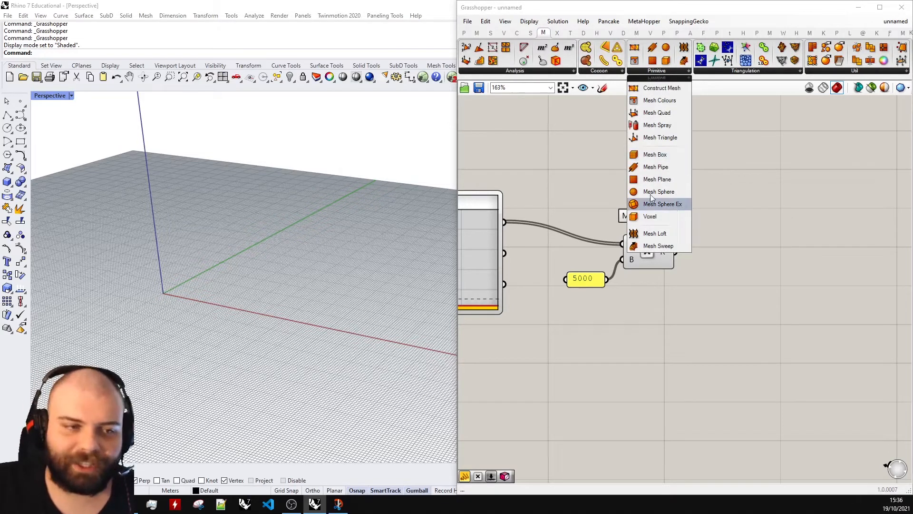
pyautogui.click(377, 143)
pyautogui.moveTo(306, 147); pyautogui.dragTo(479, 99, button='right')
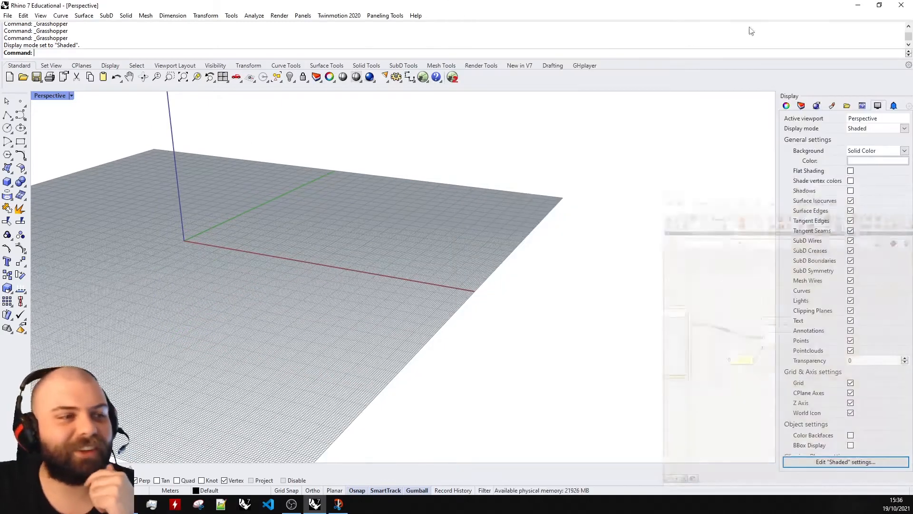
# Switch to Rhino alone, draw a trial mesh cylinder on the ground plane and delete it.
pyautogui.click(858, 7)
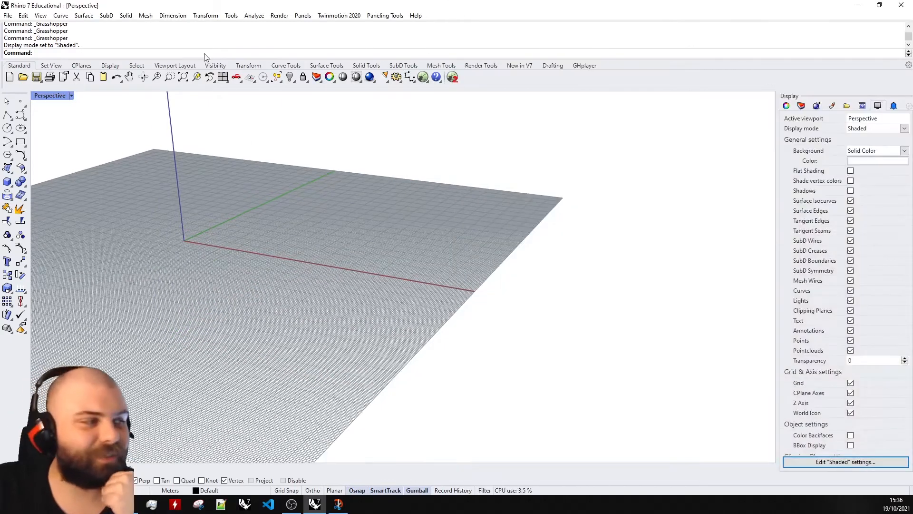
pyautogui.click(441, 66)
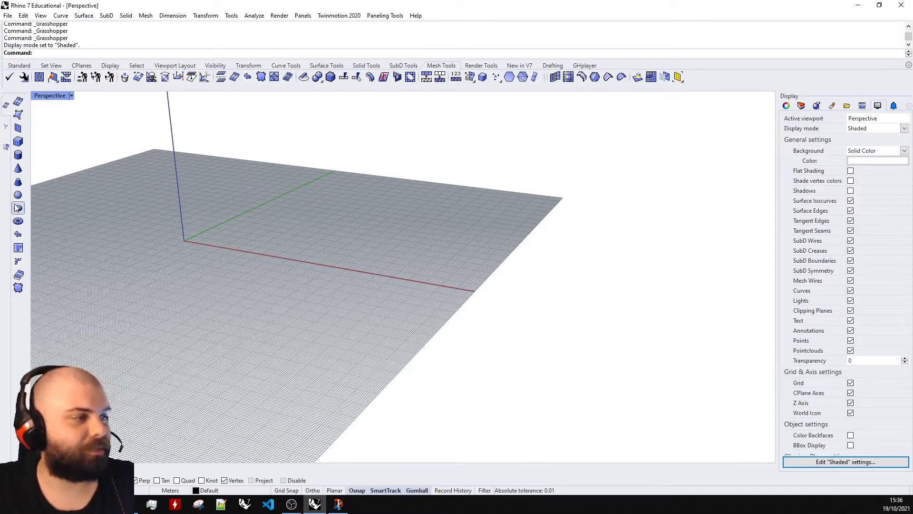
pyautogui.click(18, 155)
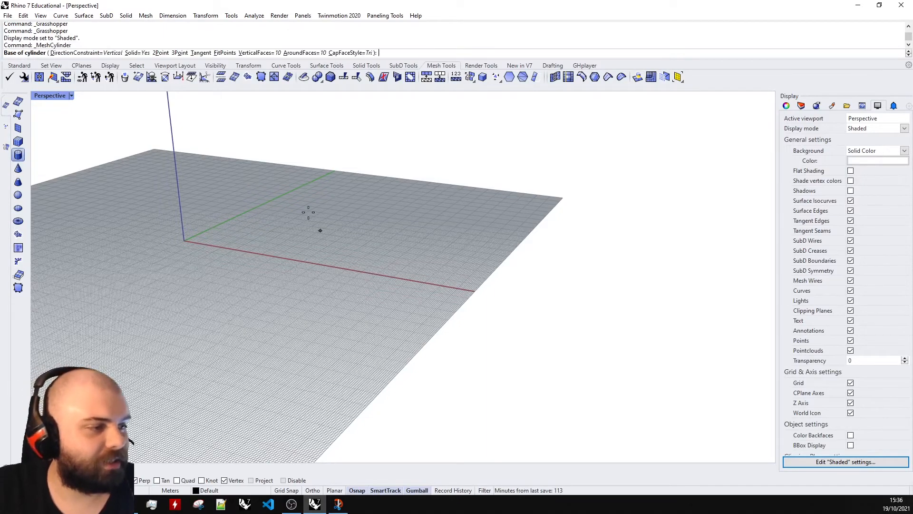
pyautogui.scroll(5, 297, 239)
pyautogui.click(267, 317)
pyautogui.click(306, 317)
pyautogui.click(294, 183)
pyautogui.moveTo(339, 318); pyautogui.dragTo(270, 208, button='right')
pyautogui.click(239, 210)
pyautogui.press('Delete')
# Draw a trial mesh cone on the ground plane and delete it.
pyautogui.click(18, 168)
pyautogui.click(240, 277)
pyautogui.click(288, 273)
pyautogui.click(286, 217)
pyautogui.click(252, 255)
pyautogui.press('Delete')
# Draw a truncated mesh cone on the ground plane and select it.
pyautogui.click(18, 182)
pyautogui.click(243, 261)
pyautogui.click(297, 259)
pyautogui.click(279, 201)
pyautogui.click(279, 202)
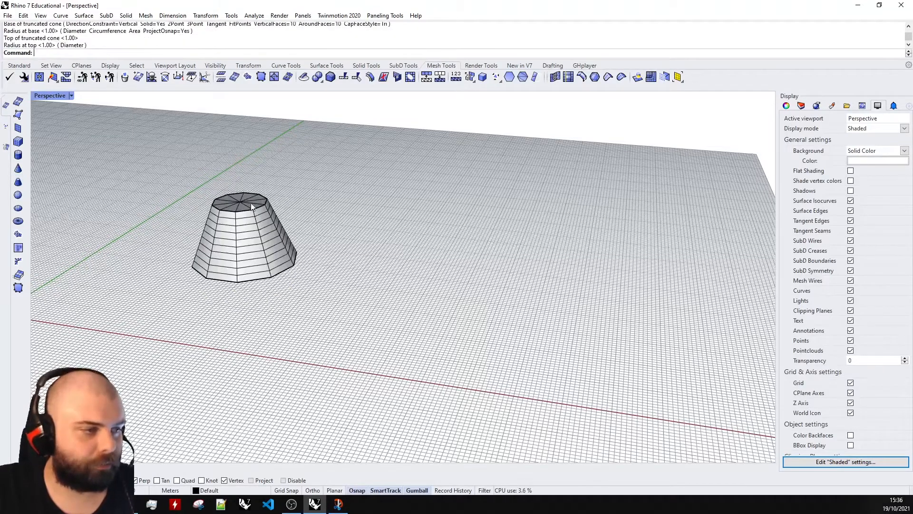
pyautogui.scroll(5, 285, 214)
pyautogui.click(303, 183)
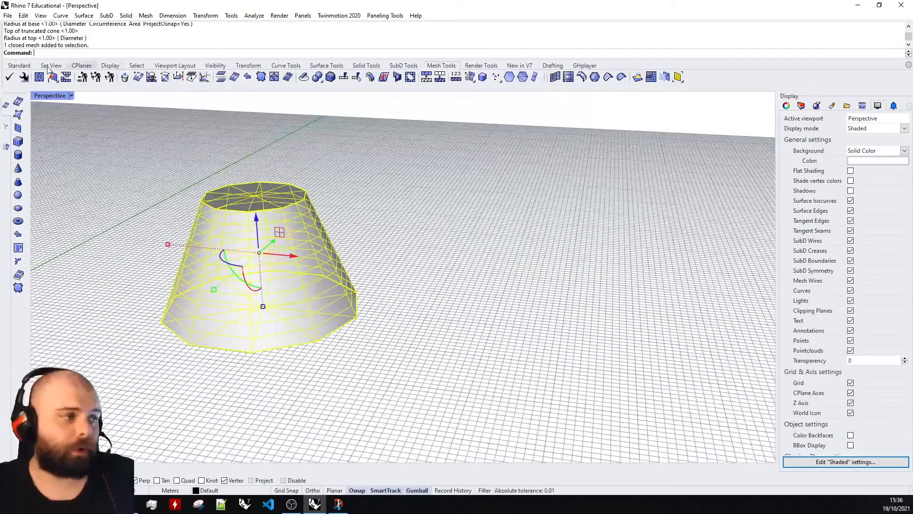
# Reopen Grasshopper, add a Mesh parameter and reference the selected truncated cone in it.
pyautogui.click(19, 65)
pyautogui.click(423, 77)
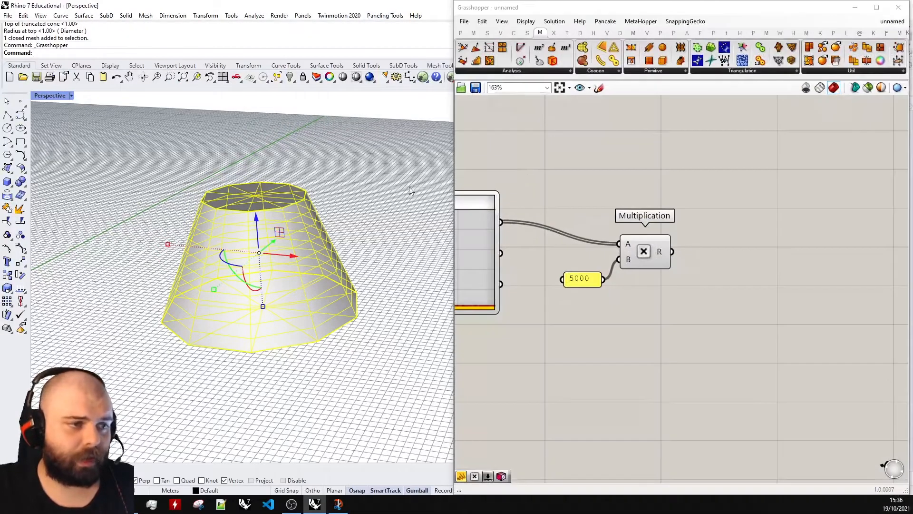
pyautogui.doubleClick(529, 173)
pyautogui.write('meh')
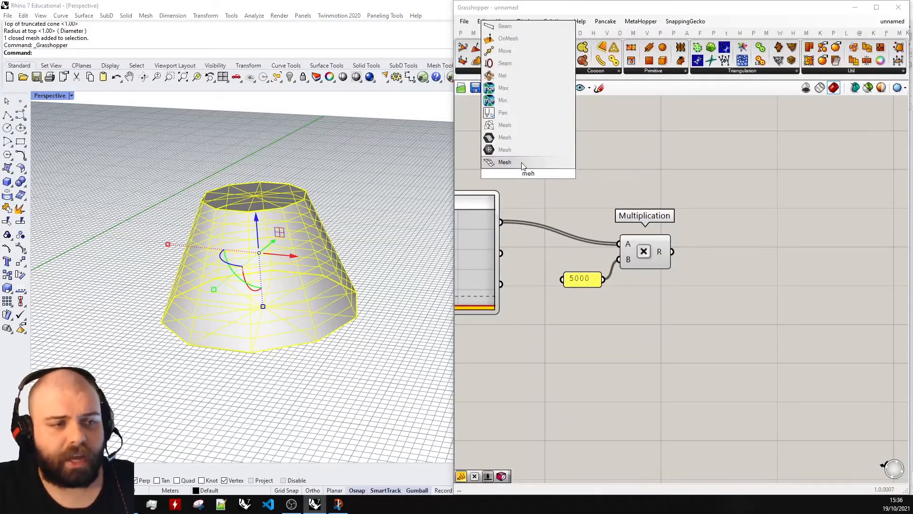
pyautogui.click(522, 164)
pyautogui.rightClick(535, 170)
pyautogui.click(556, 293)
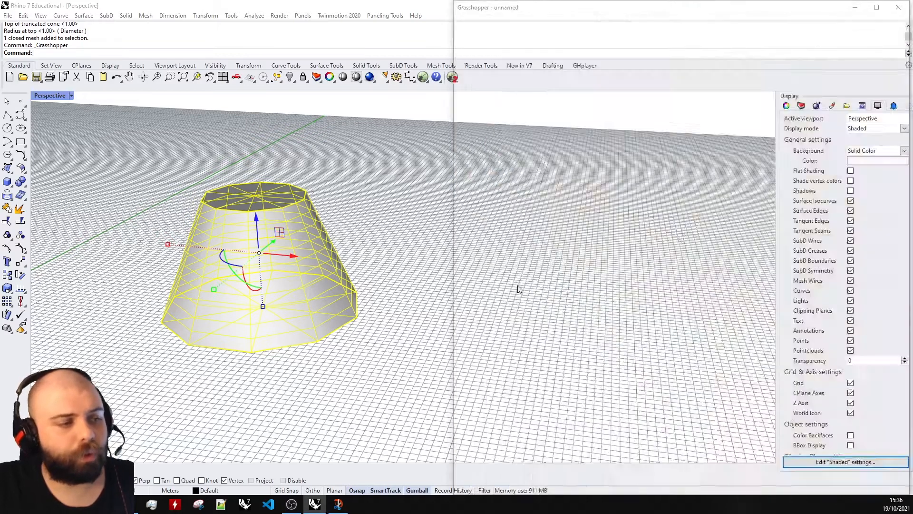
# Delete the truncated cone from Rhino and the Mesh parameter from the Grasshopper canvas.
pyautogui.click(658, 159)
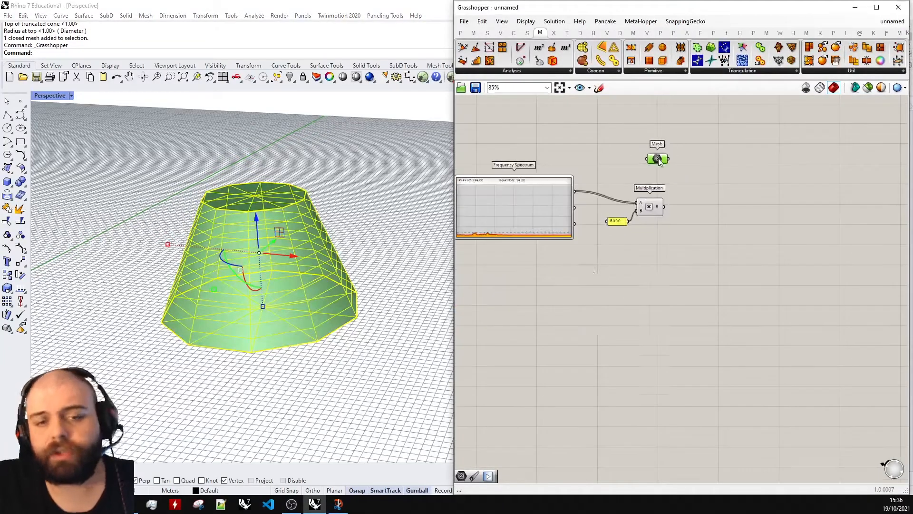
pyautogui.press('Delete')
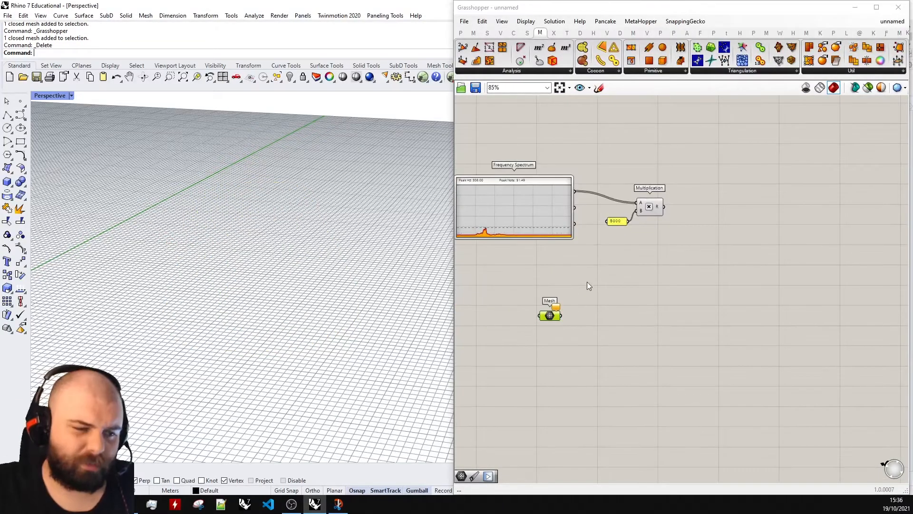
pyautogui.moveTo(602, 340); pyautogui.dragTo(537, 293)
pyautogui.press('Delete')
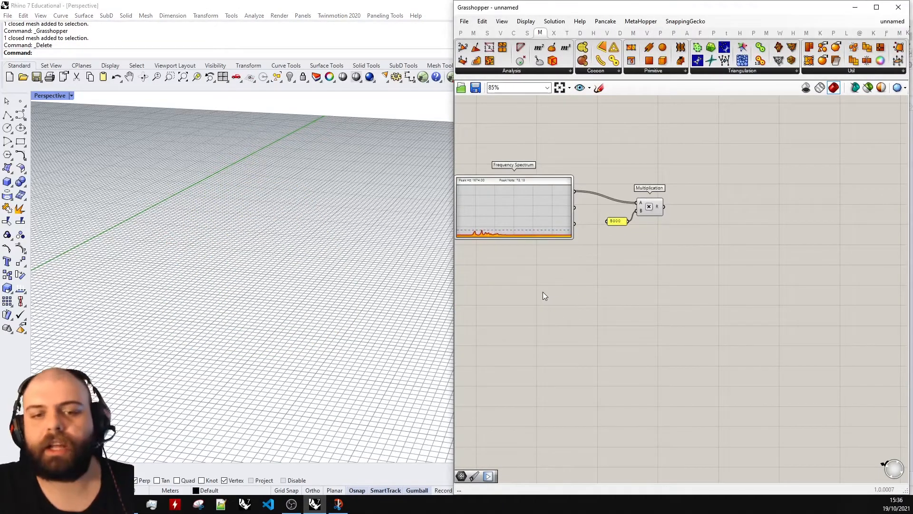
# Place a Mesh Sphere component below the Multiplication component and view its preview at the Rhino origin.
pyautogui.scroll(3, 620, 190)
pyautogui.click(658, 71)
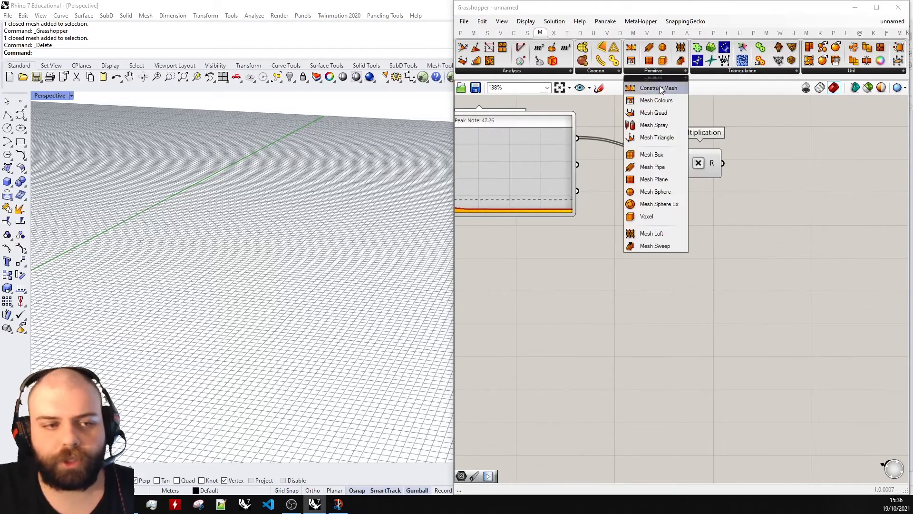
pyautogui.moveTo(656, 191); pyautogui.dragTo(660, 335)
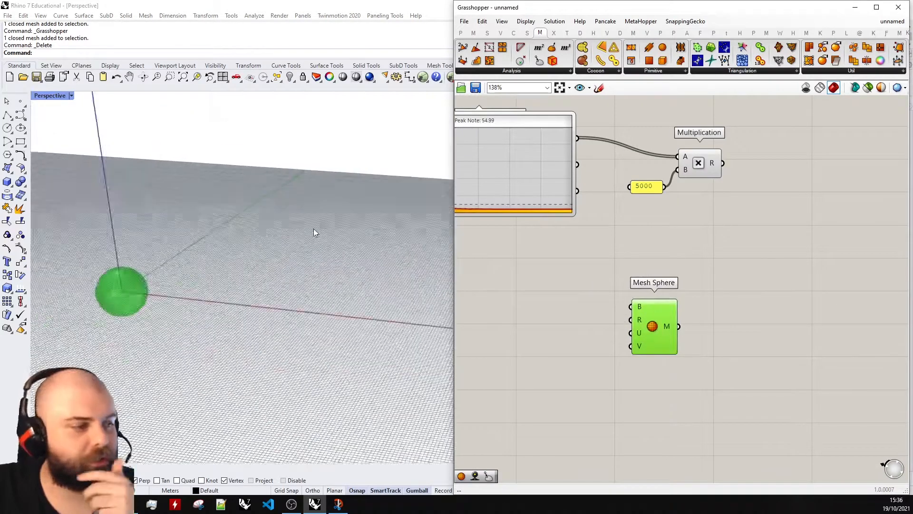
pyautogui.moveTo(314, 230); pyautogui.dragTo(163, 280, button='right')
pyautogui.scroll(6, 187, 265)
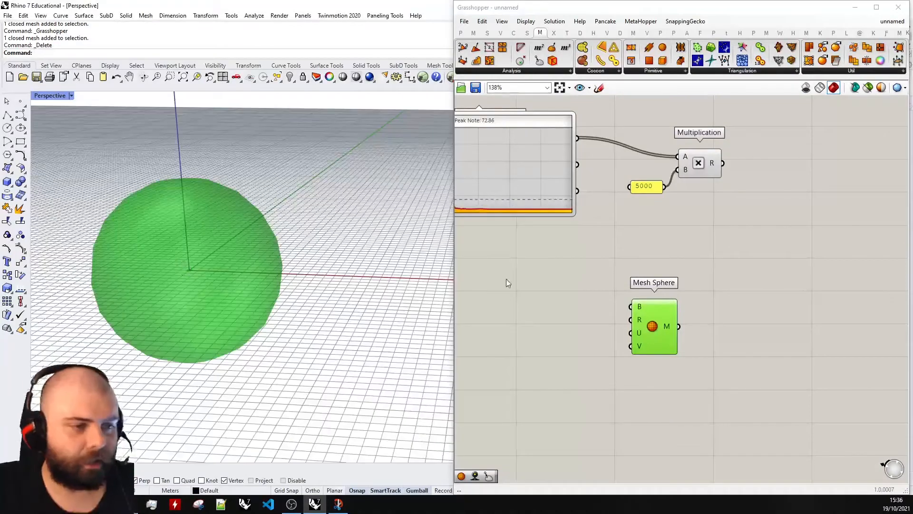
pyautogui.click(495, 274)
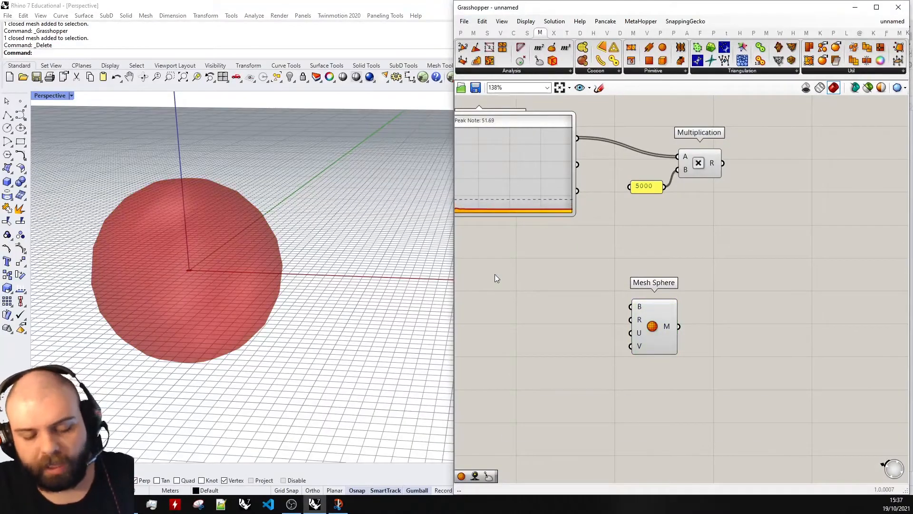
# Turn on the mesh edge preview and examine the sphere's faces up close.
pyautogui.hotkey('ctrl', 'm')
pyautogui.click(176, 230)
pyautogui.scroll(5, 192, 267)
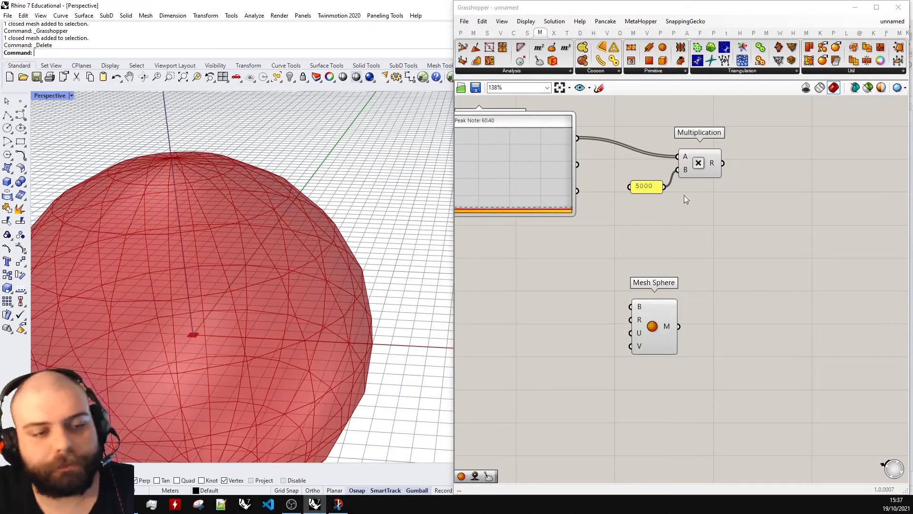
pyautogui.scroll(-5, 215, 250)
# Draw a point in Rhino beside the mesh sphere and raise it vertically above the ground plane.
pyautogui.click(21, 102)
pyautogui.click(313, 262)
pyautogui.moveTo(311, 229); pyautogui.dragTo(310, 185)
pyautogui.click(328, 228)
pyautogui.moveTo(322, 230); pyautogui.dragTo(344, 246, button='right')
pyautogui.click(319, 207)
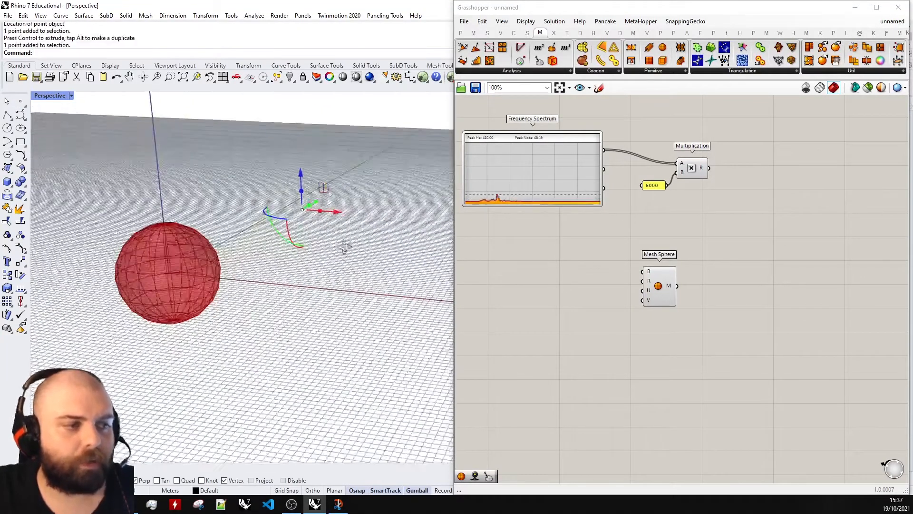
# Place a Point parameter beside the Mesh Sphere component and assign it the point drawn in Rhino.
pyautogui.scroll(4, 566, 283)
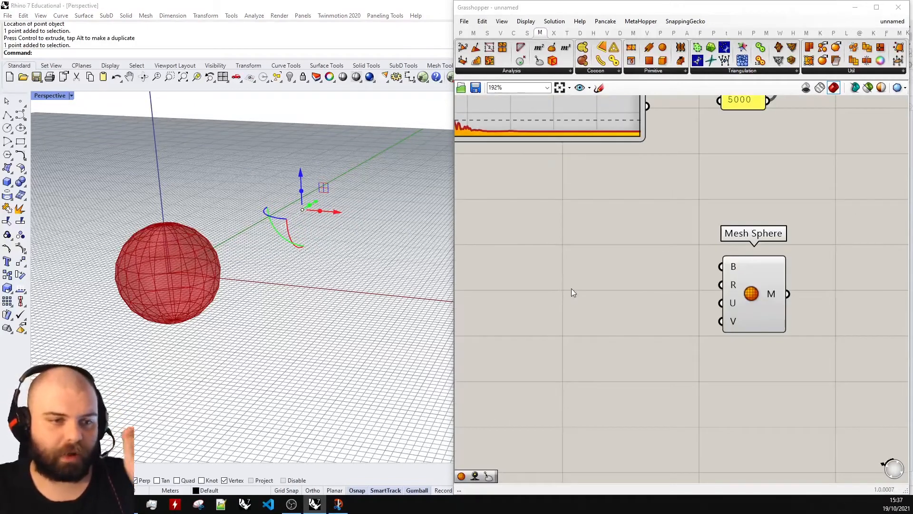
pyautogui.doubleClick(572, 288)
pyautogui.write('point')
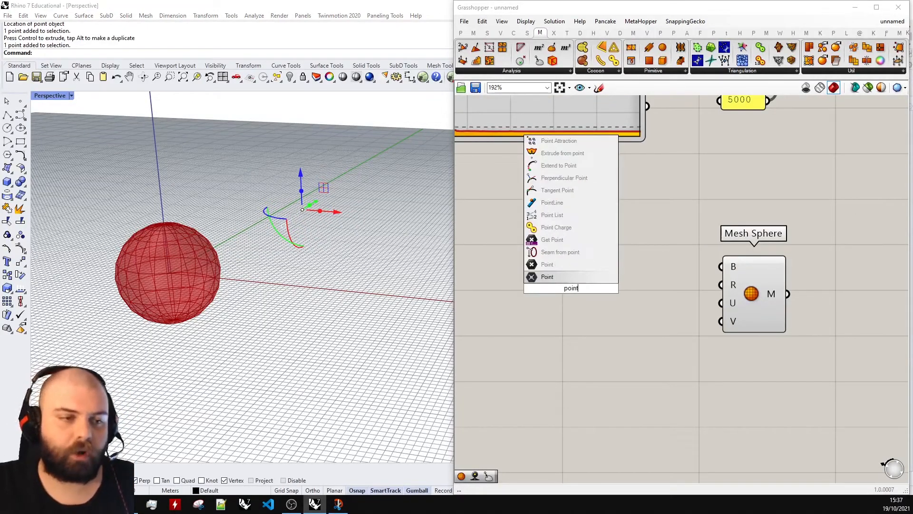
pyautogui.click(560, 287)
pyautogui.rightClick(558, 288)
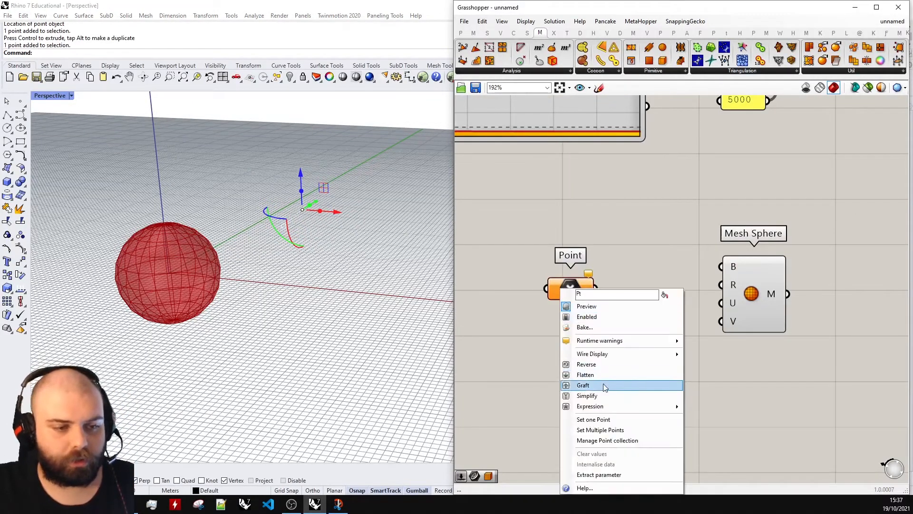
pyautogui.click(612, 420)
pyautogui.scroll(8, 319, 209)
pyautogui.click(256, 210)
# Connect the Point parameter to the Mesh Sphere's B input and align the Mesh Sphere component closer to it.
pyautogui.moveTo(579, 291); pyautogui.dragTo(721, 266)
pyautogui.scroll(-5, 340, 299)
pyautogui.moveTo(340, 299); pyautogui.dragTo(345, 269, button='right')
pyautogui.moveTo(754, 293); pyautogui.dragTo(749, 279)
pyautogui.click(652, 279)
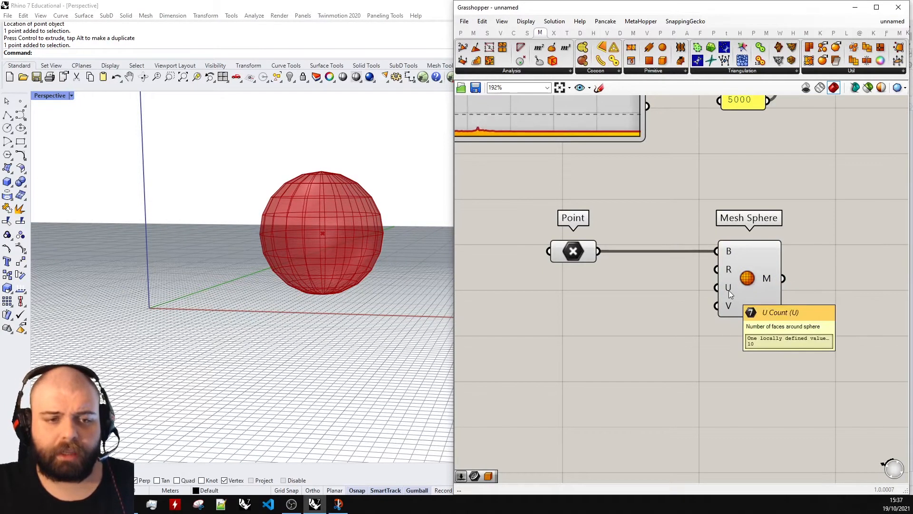
pyautogui.scroll(3, 386, 183)
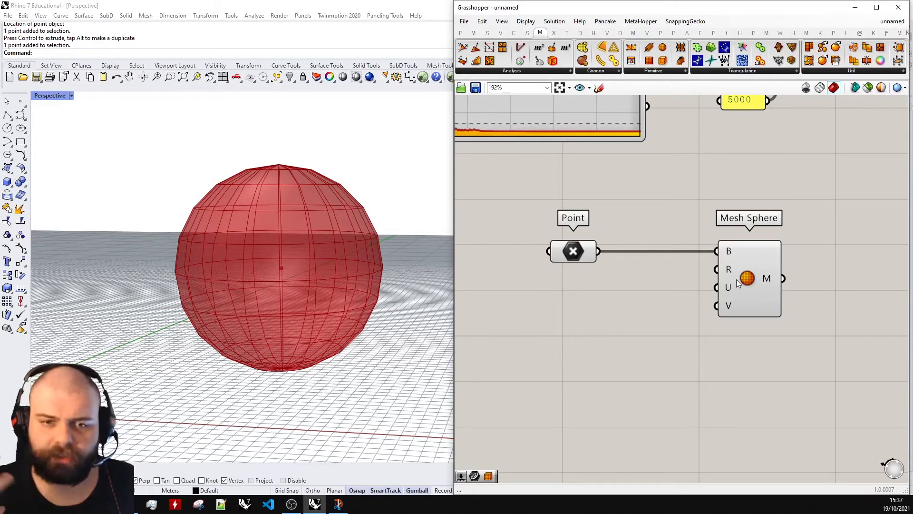
pyautogui.moveTo(736, 279); pyautogui.dragTo(689, 275)
pyautogui.click(620, 281)
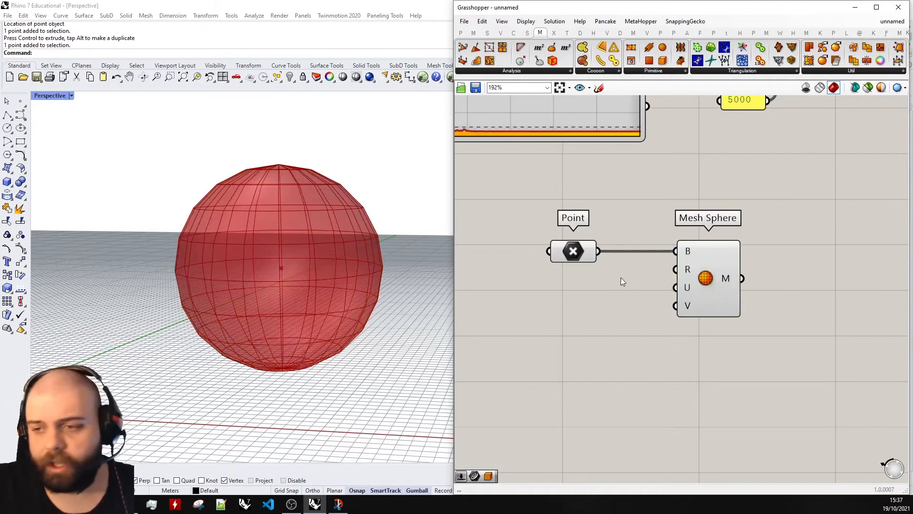
# Sketch a black freehand arc in the empty canvas area beside the components.
pyautogui.scroll(-3, 599, 265)
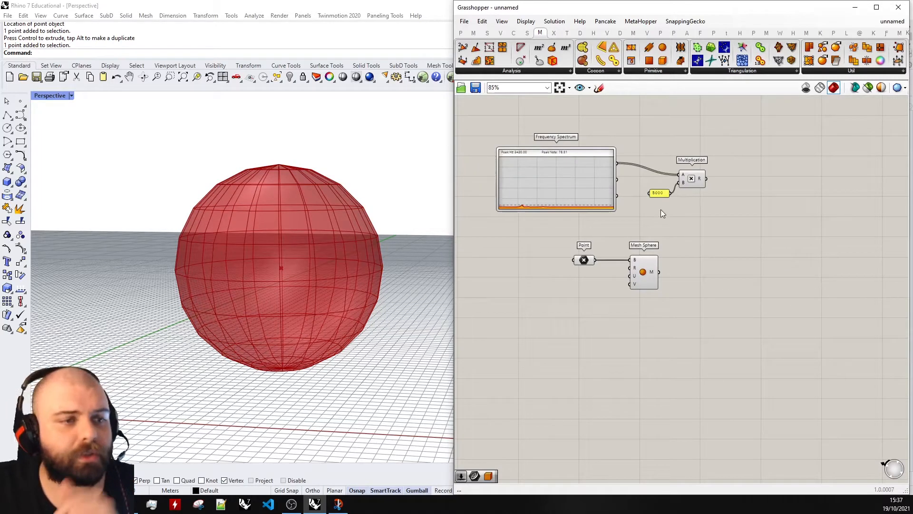
pyautogui.click(601, 87)
pyautogui.scroll(-3, 440, 176)
pyautogui.moveTo(314, 226)
pyautogui.mouseDown(button='right')
pyautogui.moveTo(271, 219)
pyautogui.moveTo(295, 212)
pyautogui.mouseUp(button='right')
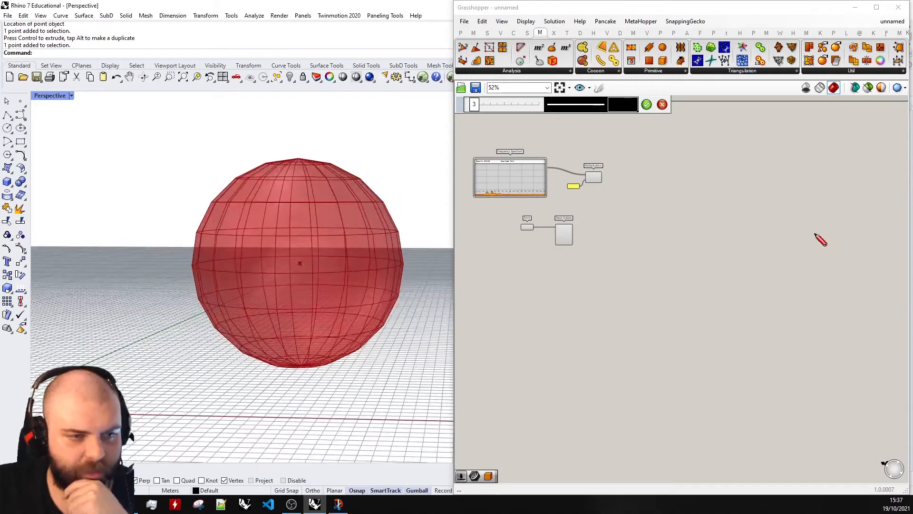
pyautogui.scroll(3, 815, 235)
pyautogui.moveTo(636, 161)
pyautogui.mouseDown()
pyautogui.moveTo(692, 194)
pyautogui.moveTo(718, 249)
pyautogui.moveTo(669, 347)
pyautogui.mouseUp()
# Set the sketch colour to red, trace the arc with a faceted freehand line and accept the sketch.
pyautogui.click(620, 103)
pyautogui.click(637, 135)
pyautogui.click(777, 135)
pyautogui.scroll(5, 672, 150)
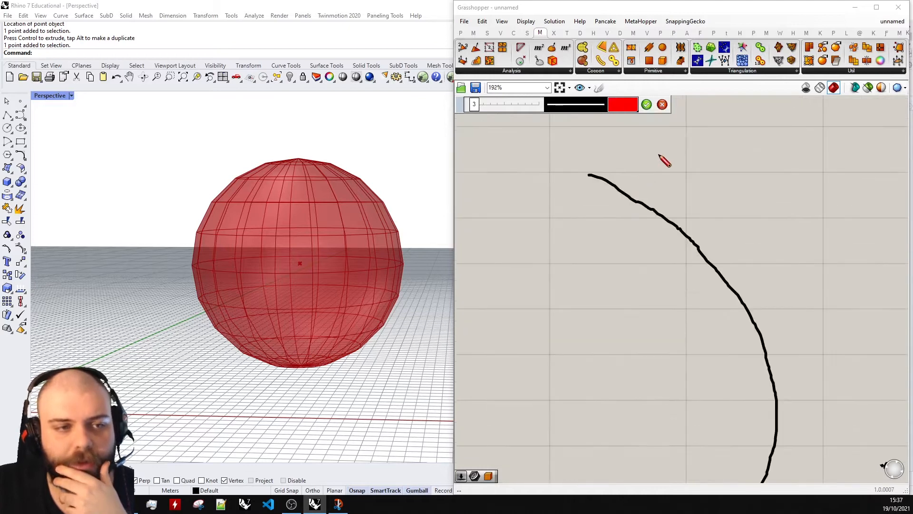
pyautogui.moveTo(583, 177)
pyautogui.mouseDown()
pyautogui.moveTo(730, 272)
pyautogui.moveTo(794, 363)
pyautogui.mouseUp()
pyautogui.scroll(2, 671, 231)
pyautogui.scroll(-5, 751, 285)
pyautogui.scroll(4, 782, 307)
pyautogui.moveTo(834, 240)
pyautogui.mouseDown()
pyautogui.moveTo(812, 319)
pyautogui.moveTo(705, 384)
pyautogui.mouseUp()
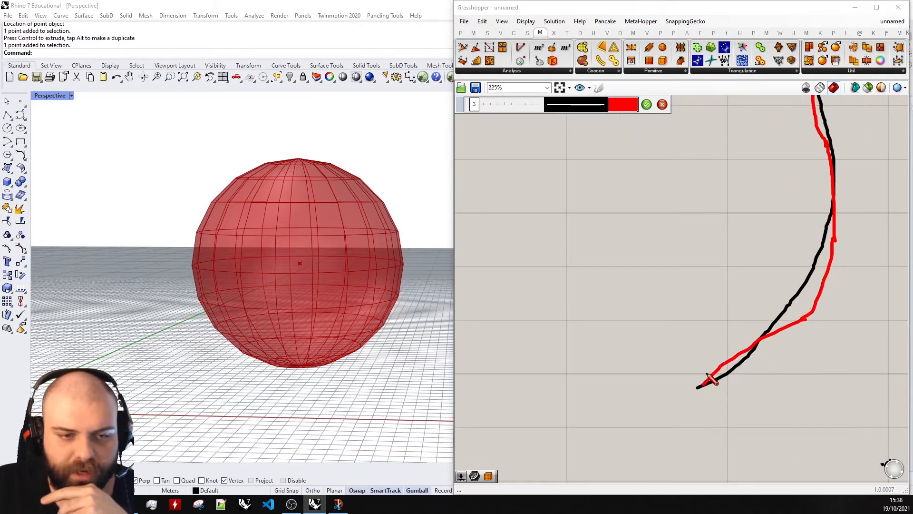
pyautogui.scroll(-3, 704, 373)
pyautogui.click(647, 104)
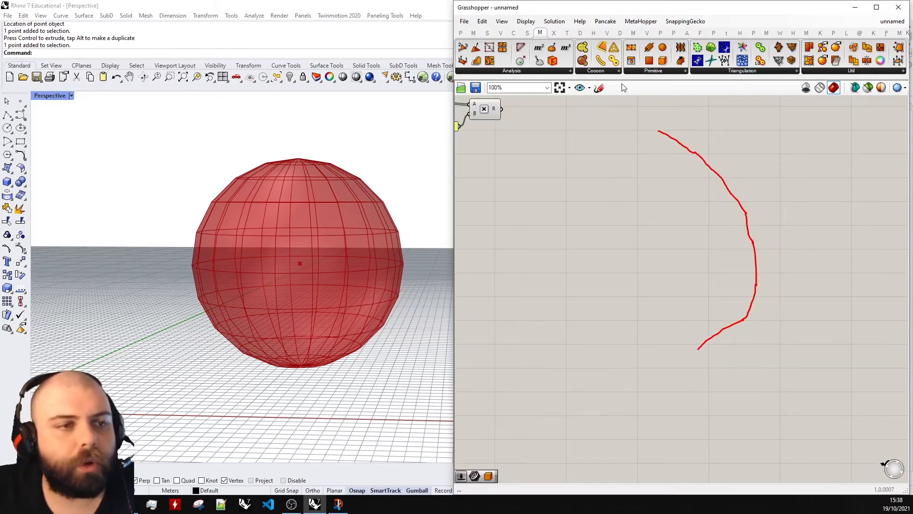
# Sketch small black crosses on the corner points along the red line, from its upper end to its lower end.
pyautogui.click(599, 87)
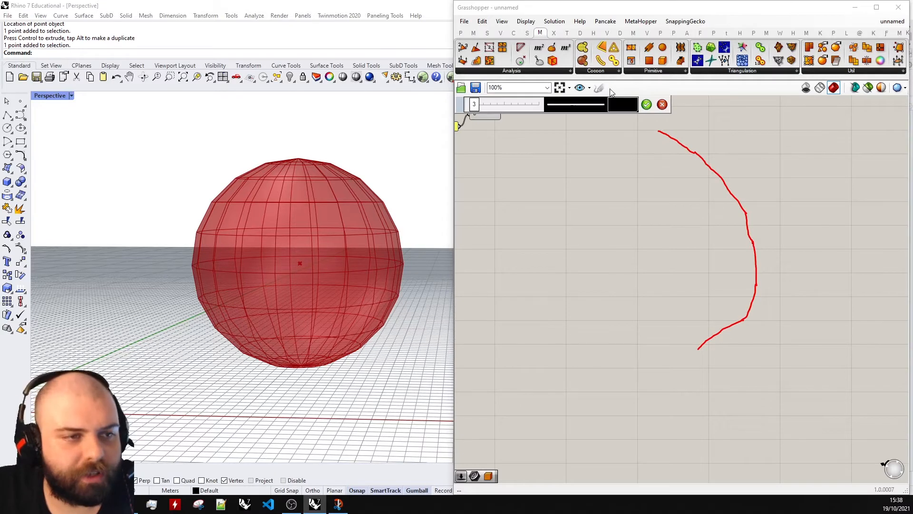
pyautogui.click(622, 104)
pyautogui.click(742, 146)
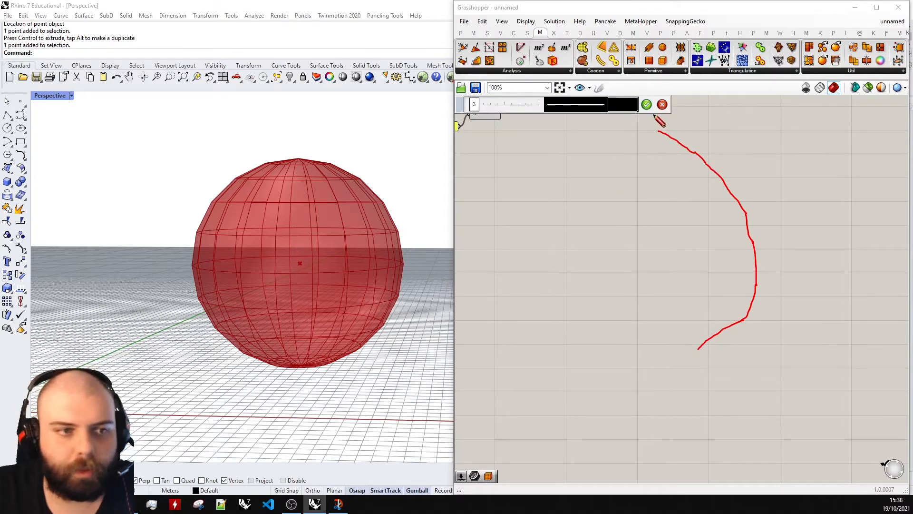
pyautogui.scroll(5, 663, 118)
pyautogui.moveTo(577, 144); pyautogui.dragTo(581, 165)
pyautogui.moveTo(566, 158); pyautogui.dragTo(598, 155)
pyautogui.moveTo(703, 240); pyautogui.dragTo(738, 239)
pyautogui.moveTo(709, 225); pyautogui.dragTo(714, 247)
pyautogui.scroll(-3, 750, 292)
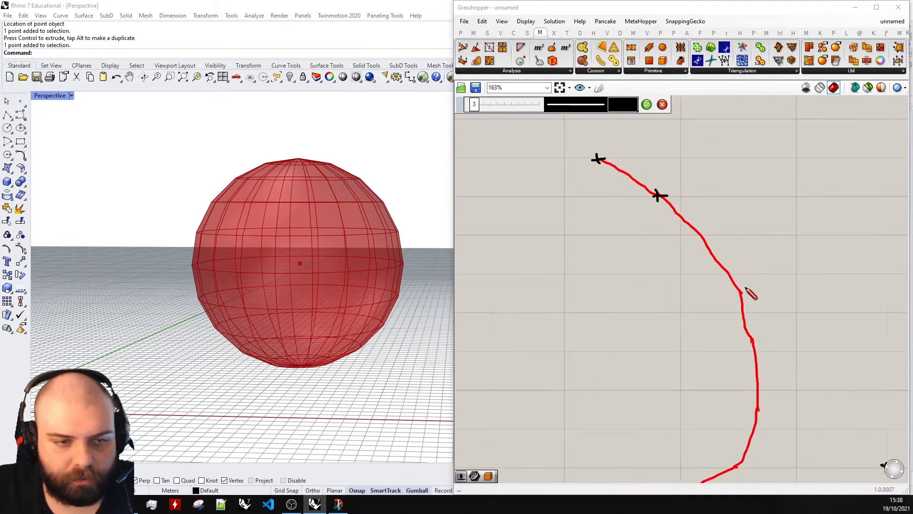
pyautogui.scroll(2, 744, 306)
pyautogui.moveTo(722, 297)
pyautogui.mouseDown()
pyautogui.moveTo(753, 295)
pyautogui.moveTo(736, 312)
pyautogui.mouseUp()
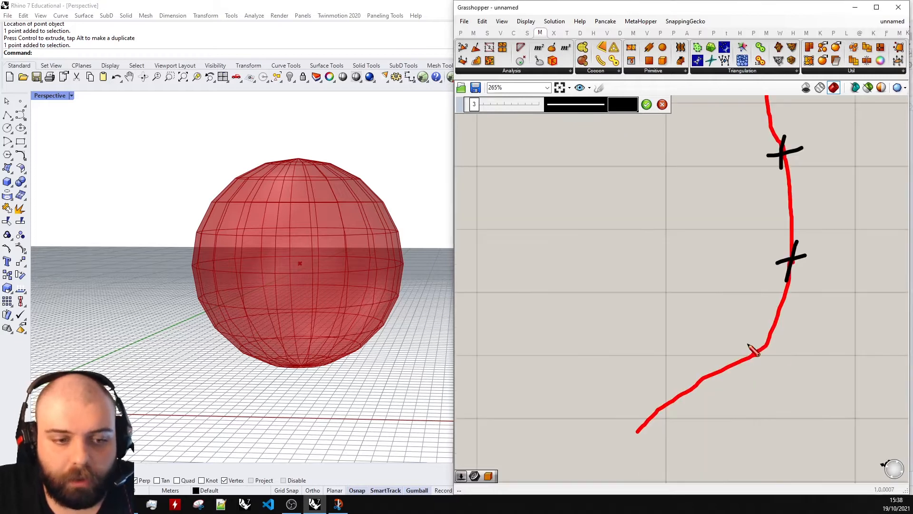
pyautogui.moveTo(748, 344); pyautogui.dragTo(782, 350)
pyautogui.moveTo(764, 335); pyautogui.dragTo(764, 363)
pyautogui.moveTo(617, 429); pyautogui.dragTo(665, 432)
pyautogui.moveTo(633, 427); pyautogui.dragTo(634, 441)
# Sketch three black arrows pointing outward from the crosses on the red line and accept the sketch.
pyautogui.scroll(-4, 655, 269)
pyautogui.moveTo(672, 97); pyautogui.dragTo(640, 217, button='right')
pyautogui.scroll(3, 615, 140)
pyautogui.moveTo(618, 226)
pyautogui.mouseDown()
pyautogui.moveTo(699, 163)
pyautogui.moveTo(697, 203)
pyautogui.mouseUp()
pyautogui.scroll(-4, 601, 202)
pyautogui.scroll(3, 674, 276)
pyautogui.moveTo(670, 297); pyautogui.dragTo(788, 280)
pyautogui.moveTo(717, 259)
pyautogui.mouseDown()
pyautogui.moveTo(788, 281)
pyautogui.moveTo(749, 334)
pyautogui.mouseUp()
pyautogui.moveTo(693, 372); pyautogui.dragTo(790, 381)
pyautogui.moveTo(761, 354)
pyautogui.mouseDown()
pyautogui.moveTo(790, 381)
pyautogui.moveTo(745, 410)
pyautogui.mouseUp()
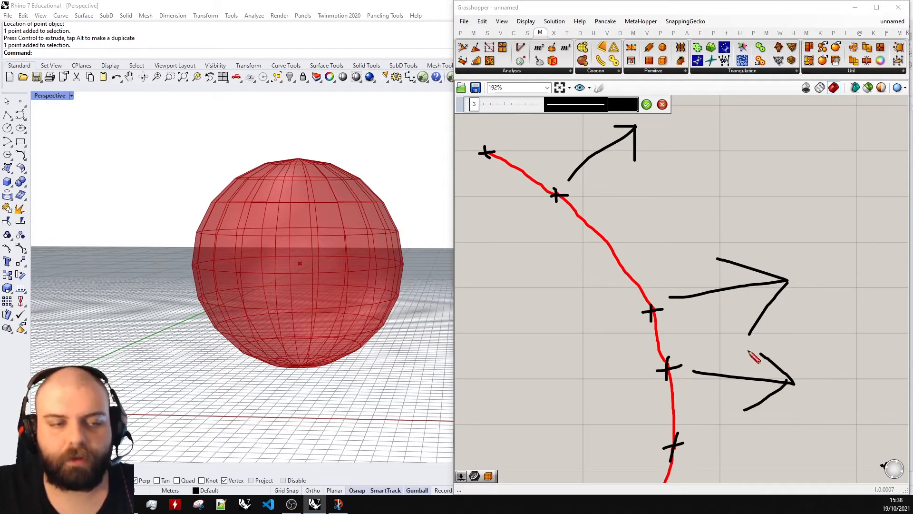
pyautogui.scroll(-5, 702, 250)
pyautogui.click(647, 104)
# Select the sketched arrows and handwrite the label NORMAL above the uppermost arrow.
pyautogui.scroll(5, 639, 235)
pyautogui.scroll(3, 611, 218)
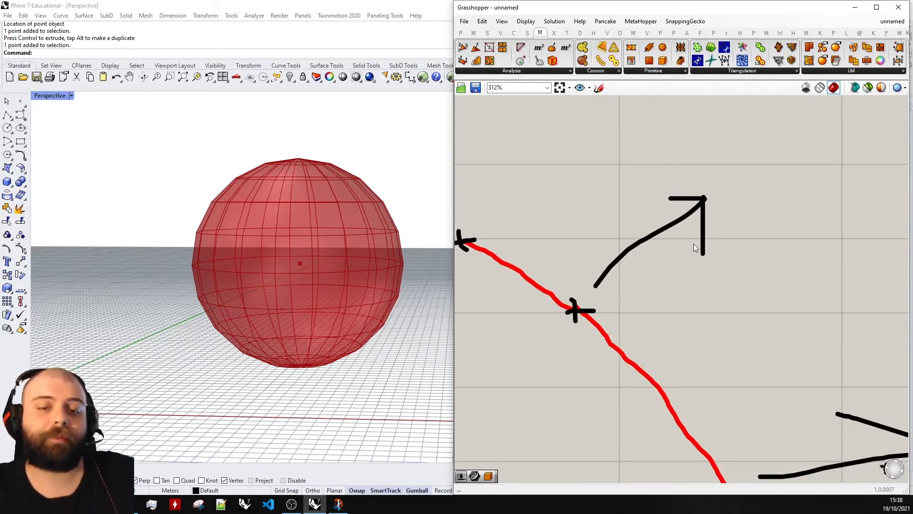
pyautogui.click(679, 199)
pyautogui.scroll(-4, 538, 188)
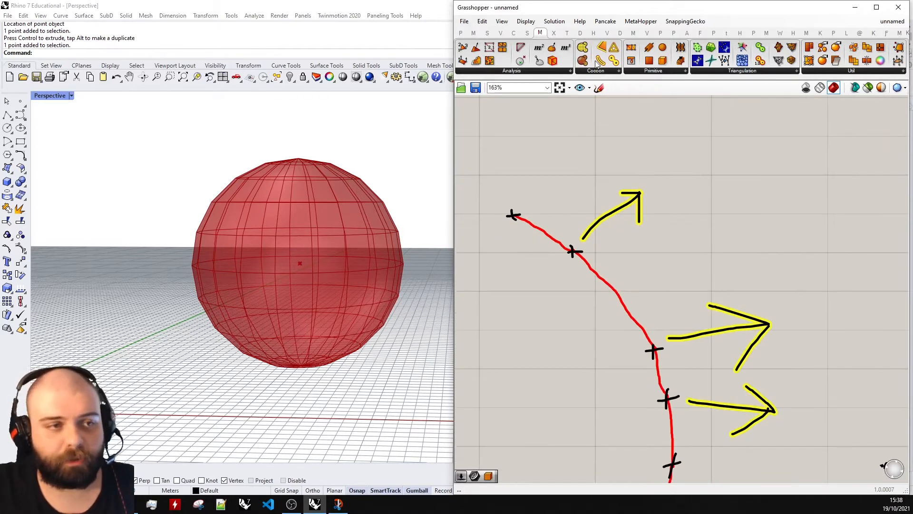
pyautogui.click(599, 87)
pyautogui.scroll(4, 606, 187)
pyautogui.moveTo(554, 175)
pyautogui.mouseDown()
pyautogui.moveTo(617, 155)
pyautogui.moveTo(721, 184)
pyautogui.moveTo(771, 168)
pyautogui.moveTo(821, 183)
pyautogui.mouseUp()
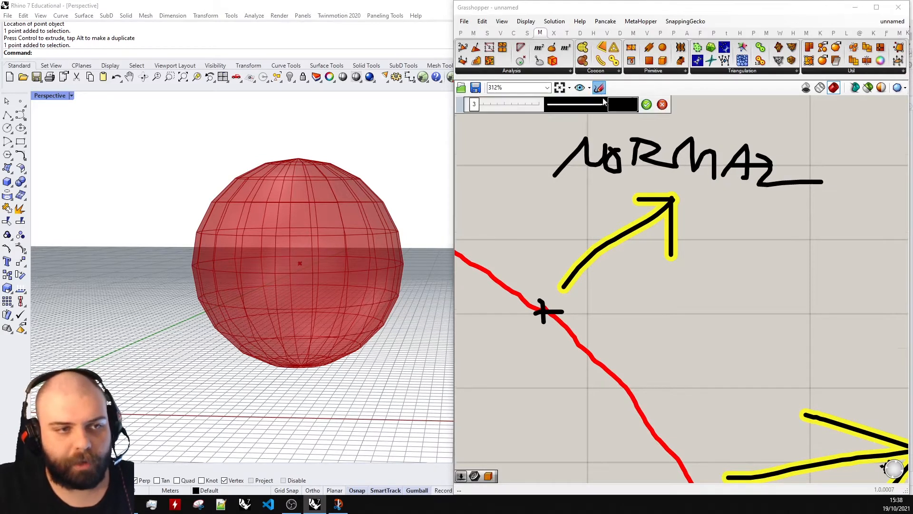
# Sketch a short arrow perpendicular to the red line's first segment and mark its right angle with a dotted square.
pyautogui.scroll(-4, 622, 224)
pyautogui.scroll(4, 509, 228)
pyautogui.scroll(2, 630, 180)
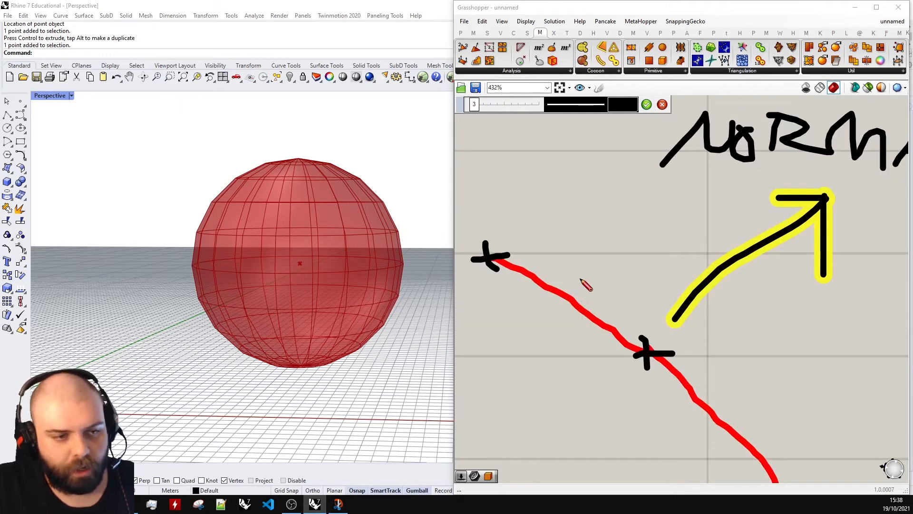
pyautogui.moveTo(570, 299)
pyautogui.mouseDown()
pyautogui.moveTo(672, 215)
pyautogui.moveTo(667, 240)
pyautogui.mouseUp()
pyautogui.scroll(2, 610, 283)
pyautogui.moveTo(571, 280); pyautogui.dragTo(574, 332)
pyautogui.click(574, 305)
pyautogui.scroll(-4, 564, 300)
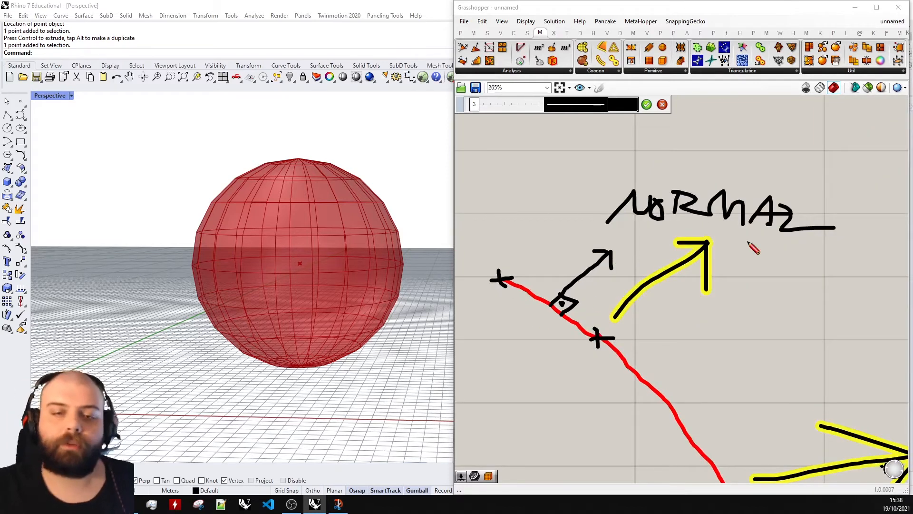
# Select the entire normals sketch and move it below and beside the Mesh Sphere component.
pyautogui.moveTo(734, 427); pyautogui.dragTo(658, 257)
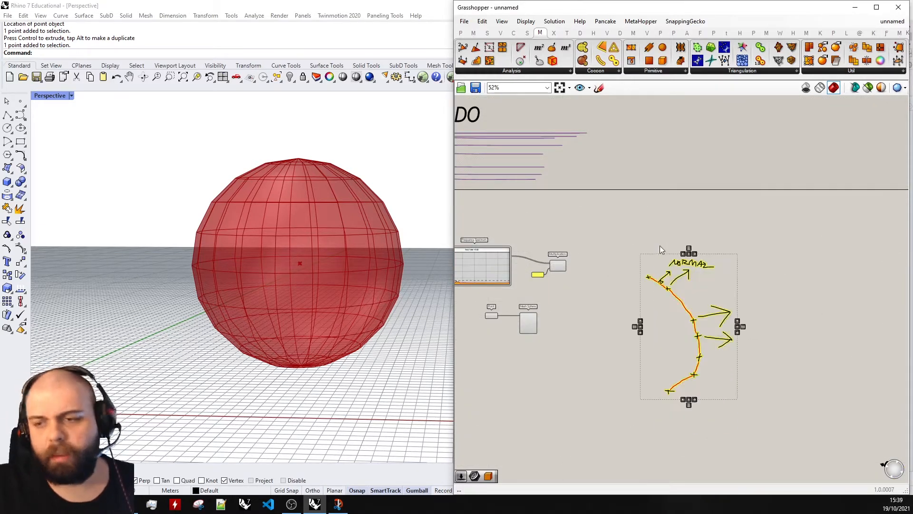
pyautogui.scroll(-3, 707, 220)
pyautogui.scroll(4, 687, 278)
pyautogui.scroll(-3, 685, 242)
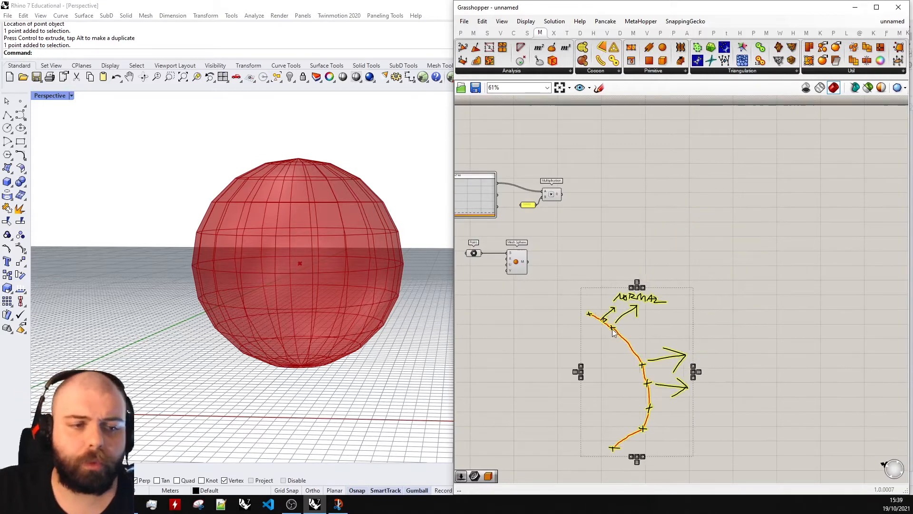
pyautogui.scroll(3, 546, 228)
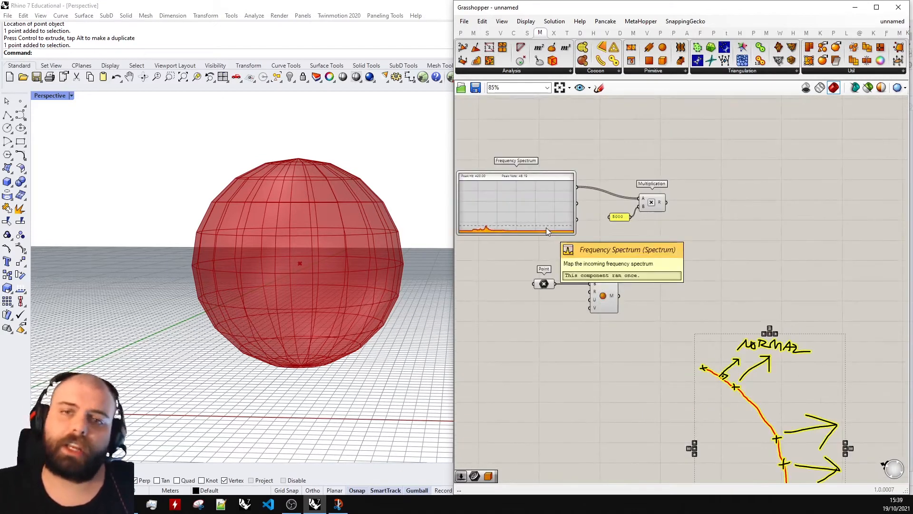
pyautogui.scroll(2, 686, 286)
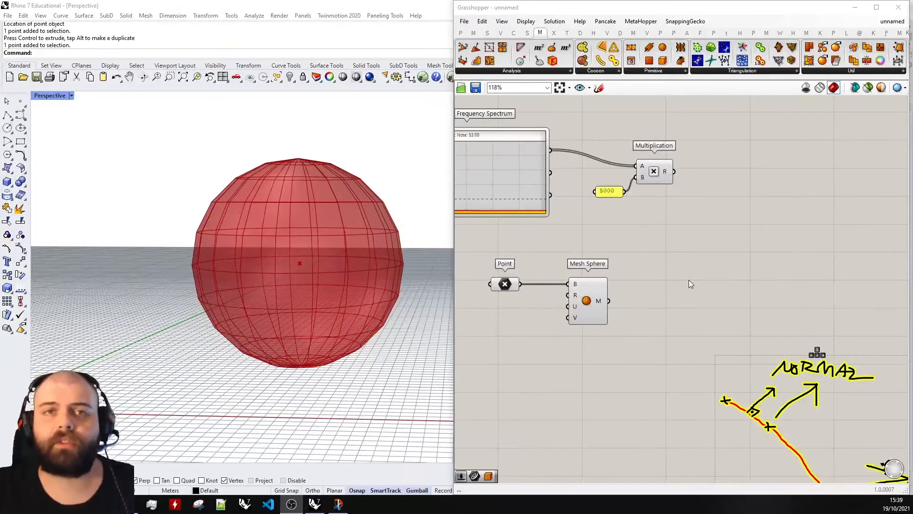
# Place a Deconstruct Mesh component beside the Mesh Sphere and connect the sphere's mesh output to its M input.
pyautogui.doubleClick(689, 282)
pyautogui.write('decosnstruct mesh')
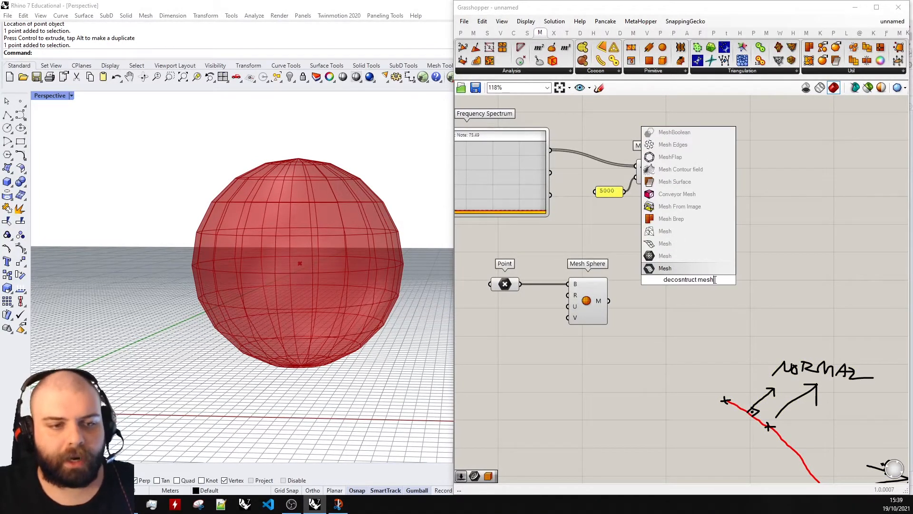
pyautogui.hotkey('ctrl', 'a')
pyautogui.write('deconstruct')
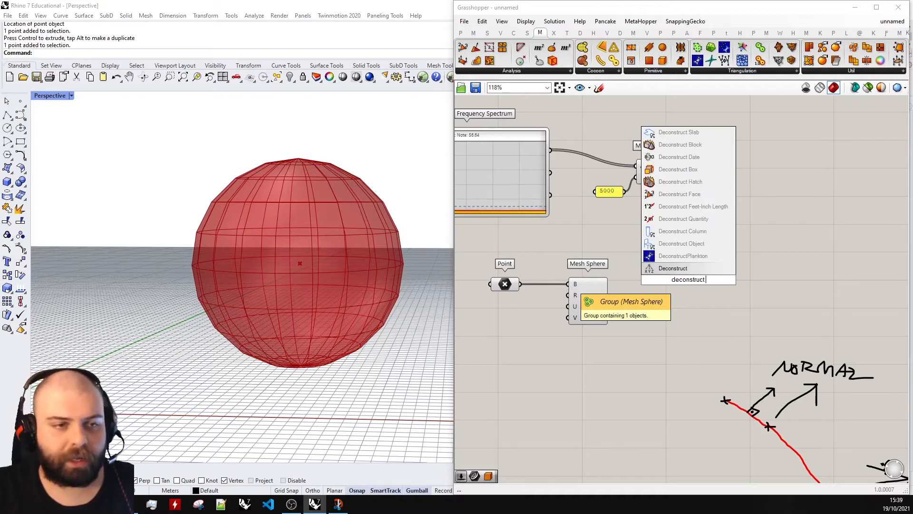
pyautogui.click(666, 198)
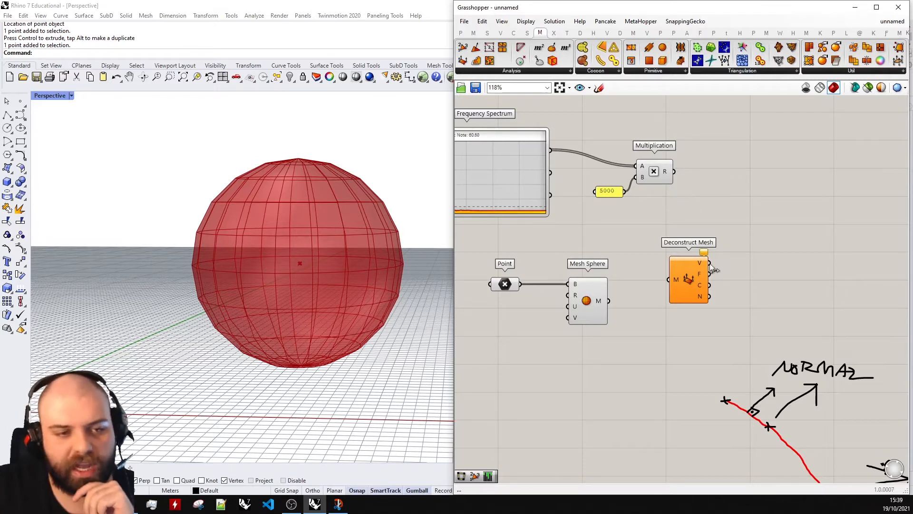
pyautogui.moveTo(695, 260); pyautogui.dragTo(658, 251)
pyautogui.scroll(2, 658, 249)
pyautogui.moveTo(580, 335); pyautogui.dragTo(615, 285)
pyautogui.scroll(3, 722, 257)
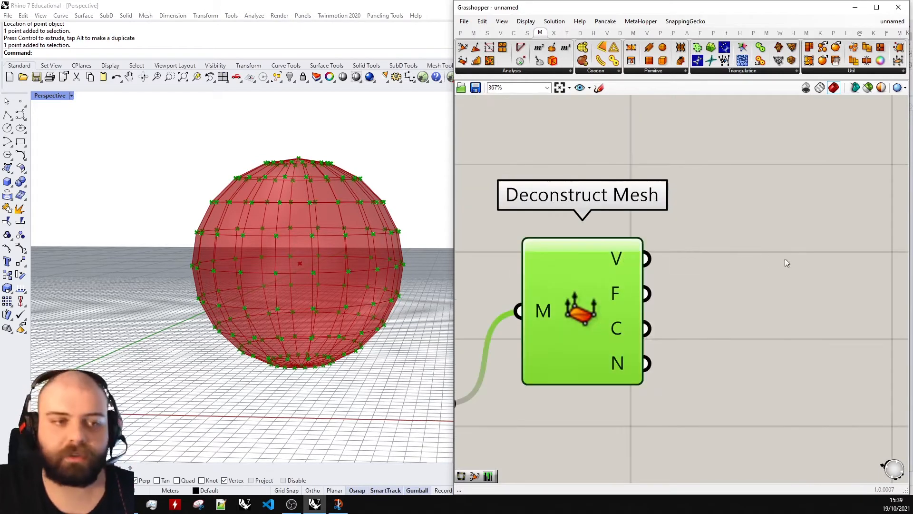
# Place a Point parameter beside Deconstruct Mesh and connect the V output to it.
pyautogui.doubleClick(744, 258)
pyautogui.write('point')
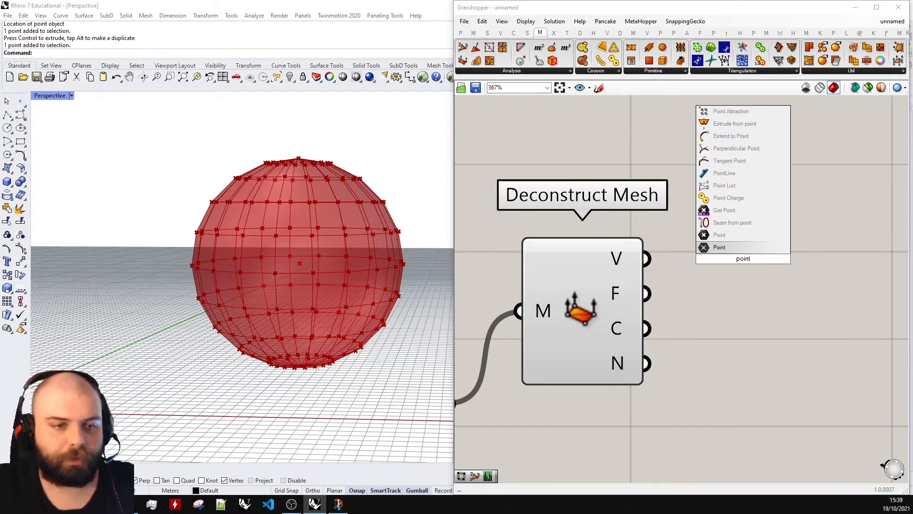
pyautogui.click(735, 236)
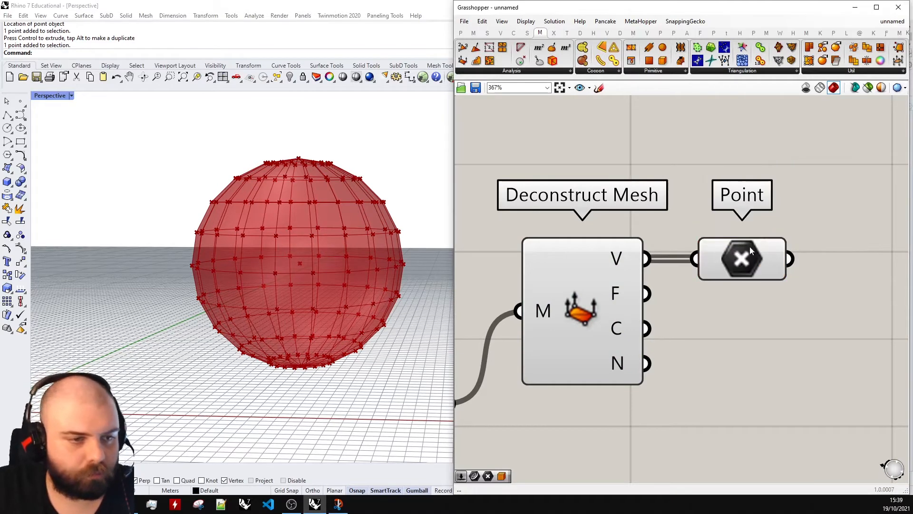
# Hide the previews of the Mesh Sphere and Deconstruct Mesh components and view the vertex points in Rhino.
pyautogui.scroll(-3, 750, 246)
pyautogui.moveTo(685, 395); pyautogui.dragTo(524, 215)
pyautogui.middleClick(524, 215)
pyautogui.click(553, 186)
pyautogui.moveTo(399, 171)
pyautogui.mouseDown(button='right')
pyautogui.moveTo(369, 246)
pyautogui.moveTo(396, 185)
pyautogui.mouseUp(button='right')
pyautogui.click(678, 194)
pyautogui.scroll(-2, 679, 194)
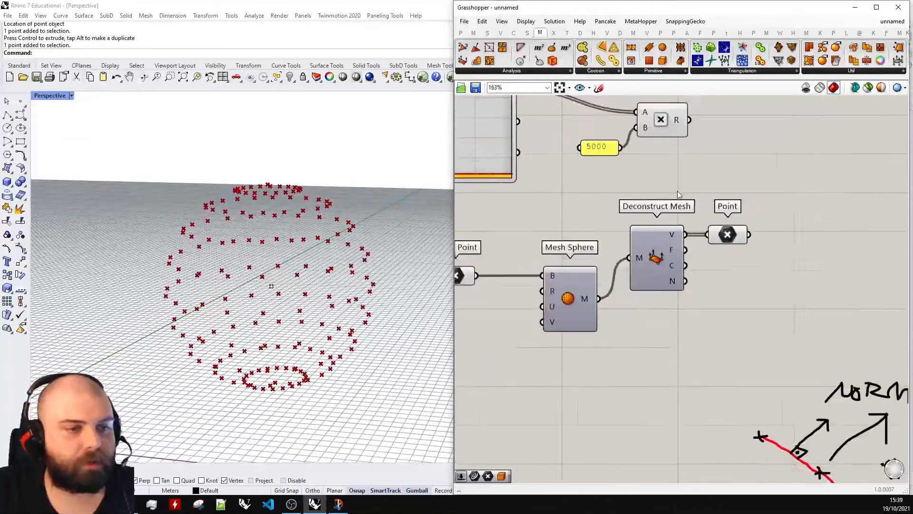
pyautogui.scroll(-1, 678, 193)
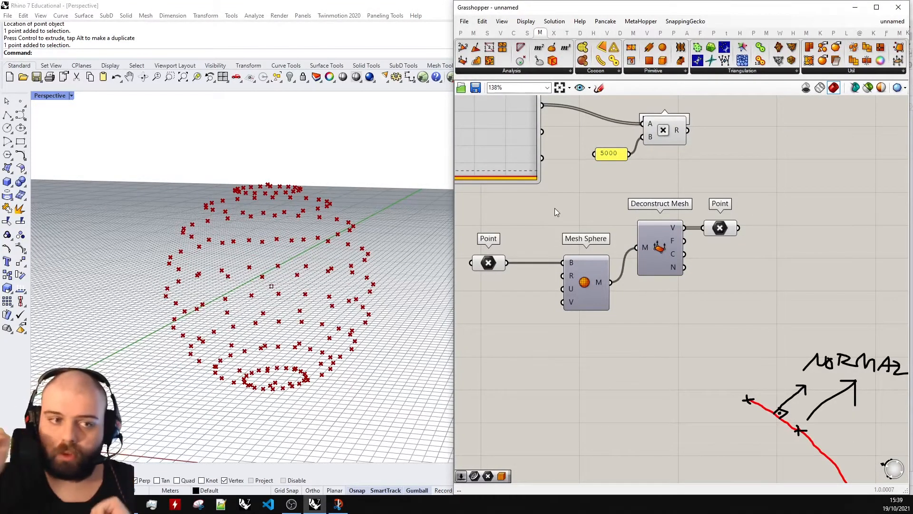
# Turn the Mesh Sphere component's preview back on.
pyautogui.click(586, 273)
pyautogui.middleClick(585, 272)
pyautogui.click(603, 254)
pyautogui.click(691, 274)
pyautogui.scroll(-2, 578, 260)
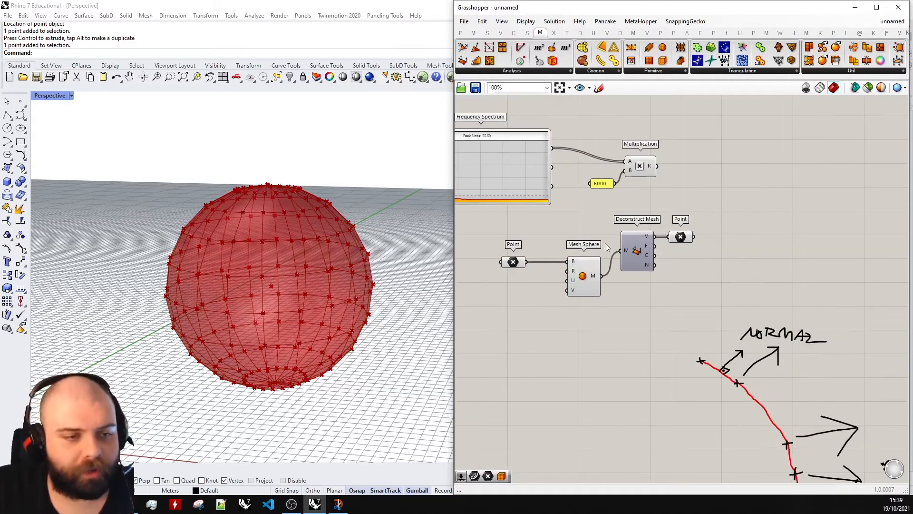
# Select the Point parameter after Deconstruct Mesh to highlight the sphere's vertices in the viewport.
pyautogui.scroll(3, 657, 242)
pyautogui.click(698, 228)
pyautogui.scroll(-1, 775, 349)
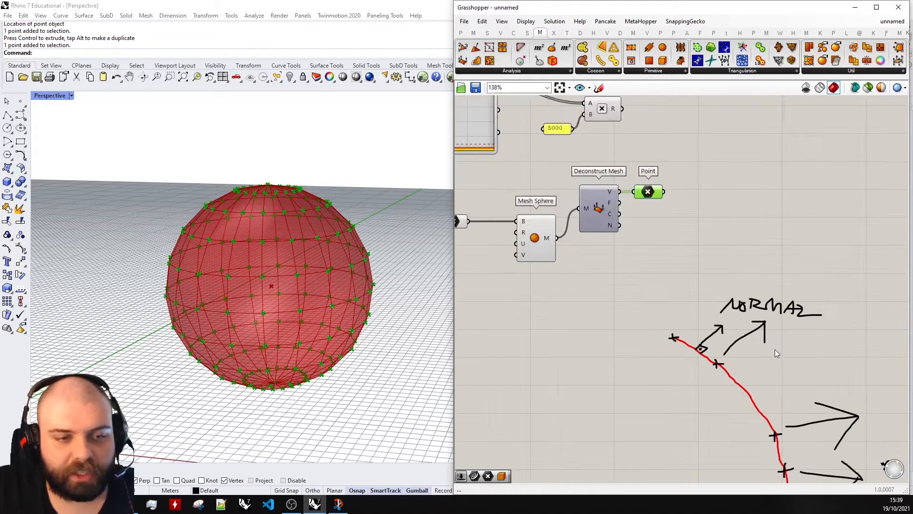
# Sketch a black four-sided mesh face on the empty canvas area beside the normal-direction drawing.
pyautogui.scroll(4, 775, 352)
pyautogui.scroll(-4, 706, 330)
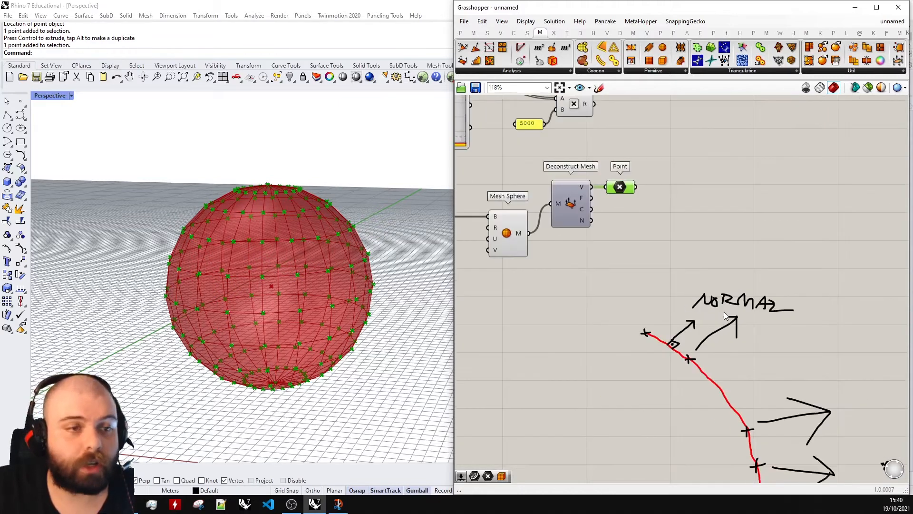
pyautogui.click(599, 88)
pyautogui.moveTo(618, 217)
pyautogui.mouseDown()
pyautogui.moveTo(752, 292)
pyautogui.moveTo(640, 307)
pyautogui.mouseUp()
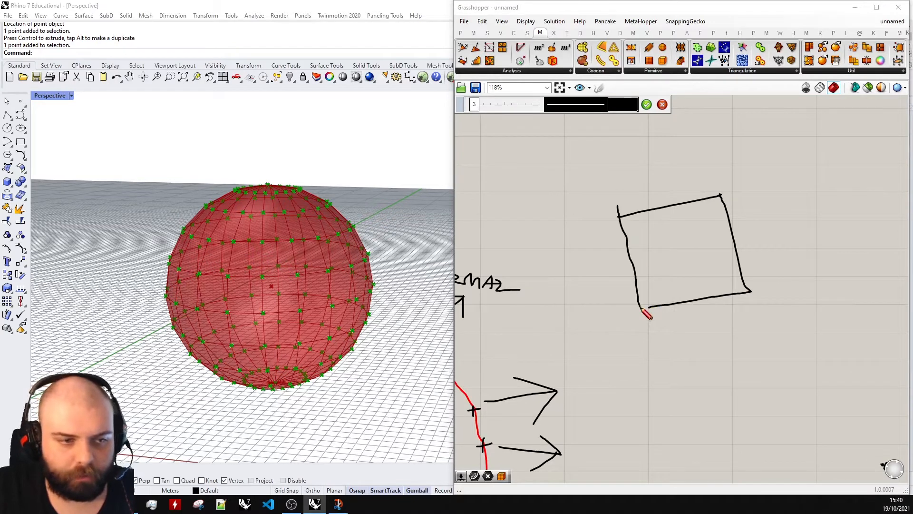
pyautogui.click(647, 104)
# Sketch a red normal arrow from the middle of the drawn mesh face, with a right-angle mark at its base.
pyautogui.click(599, 87)
pyautogui.click(623, 104)
pyautogui.click(670, 205)
pyautogui.scroll(3, 692, 250)
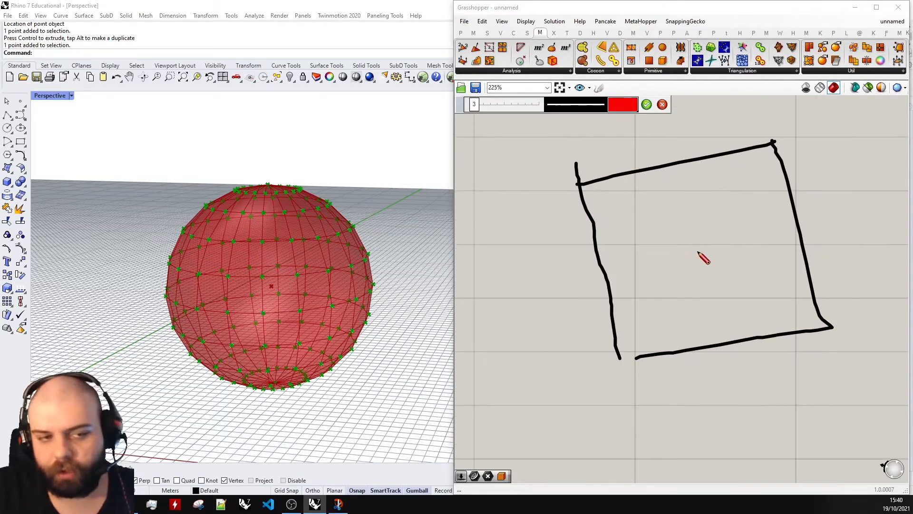
pyautogui.moveTo(694, 254); pyautogui.dragTo(850, 210)
pyautogui.scroll(3, 699, 266)
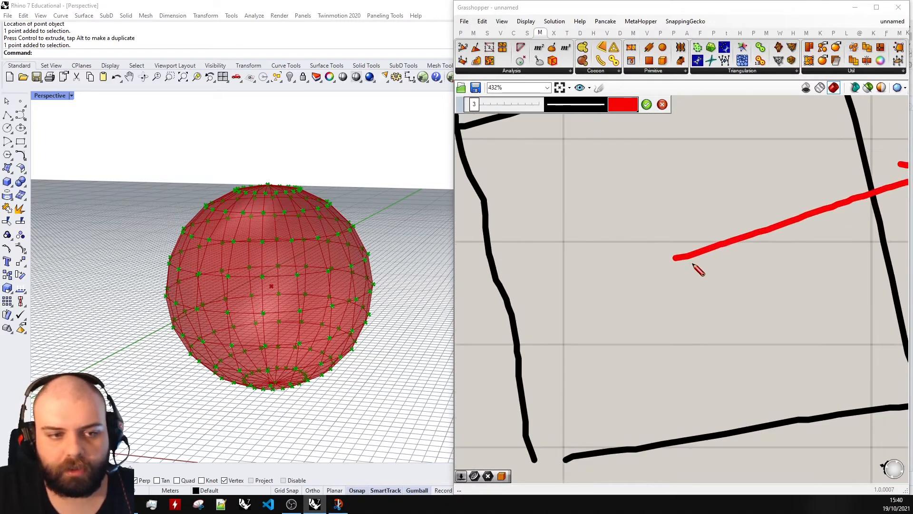
pyautogui.moveTo(674, 258); pyautogui.dragTo(688, 313)
pyautogui.moveTo(675, 260); pyautogui.dragTo(756, 248)
pyautogui.moveTo(703, 259)
pyautogui.mouseDown()
pyautogui.moveTo(707, 285)
pyautogui.moveTo(687, 274)
pyautogui.moveTo(704, 272)
pyautogui.mouseUp()
pyautogui.scroll(-5, 715, 260)
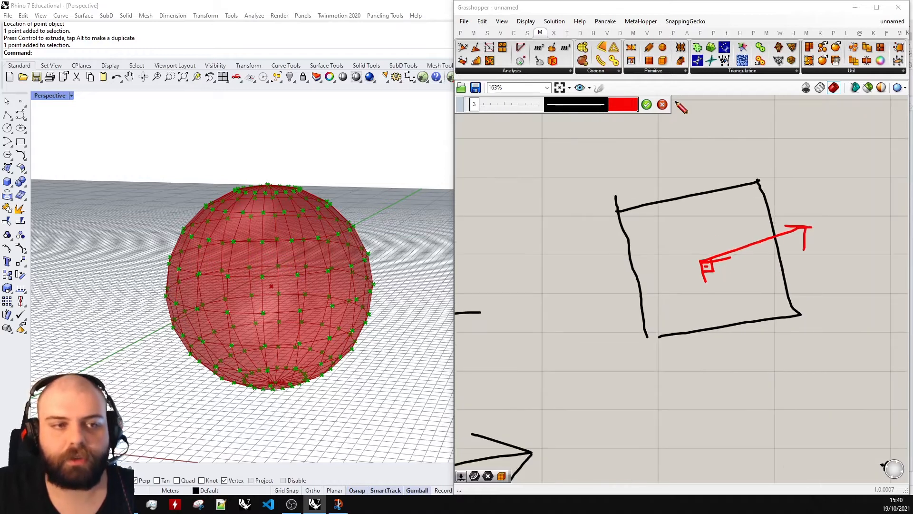
pyautogui.click(647, 104)
# Mark the four corner vertices of the drawn mesh face in green.
pyautogui.click(599, 88)
pyautogui.click(629, 110)
pyautogui.moveTo(641, 144); pyautogui.dragTo(631, 210)
pyautogui.scroll(5, 619, 210)
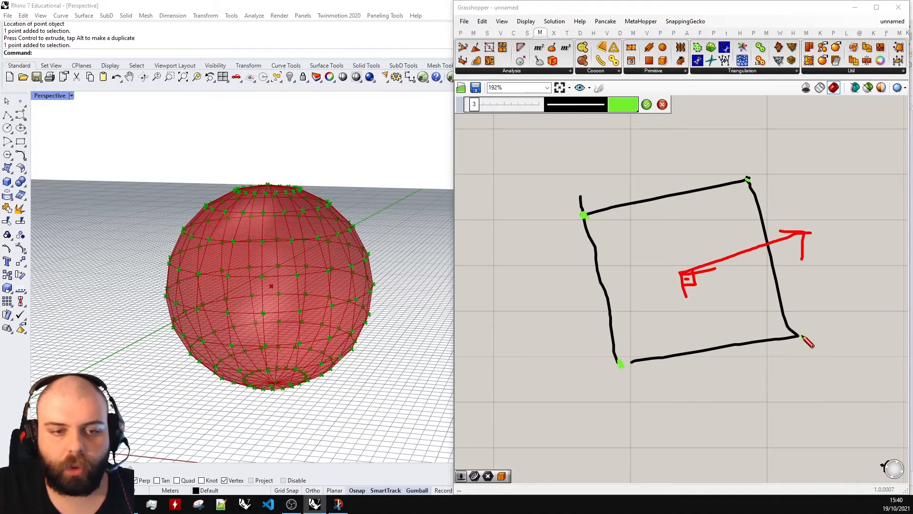
pyautogui.click(646, 104)
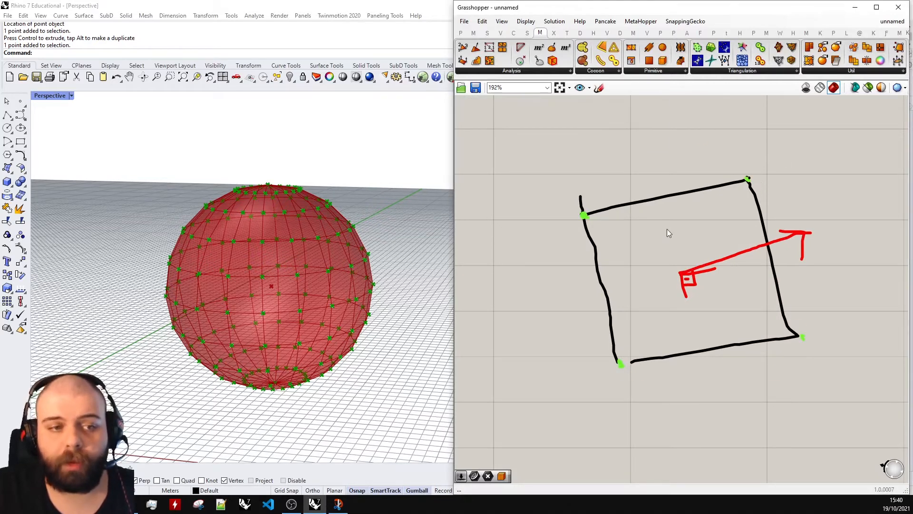
pyautogui.scroll(3, 683, 298)
pyautogui.moveTo(768, 333); pyautogui.dragTo(642, 221)
pyautogui.scroll(-3, 644, 274)
pyautogui.moveTo(520, 150); pyautogui.dragTo(628, 267)
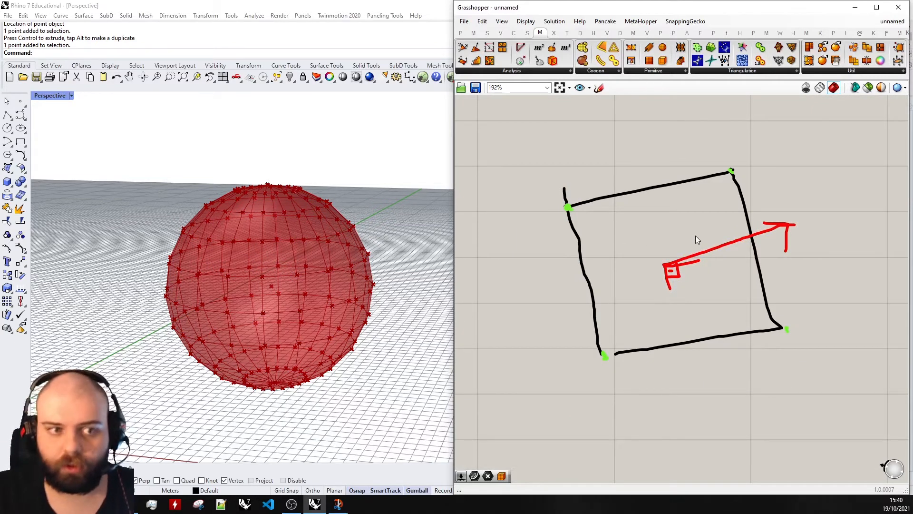
pyautogui.click(599, 88)
pyautogui.scroll(5, 577, 198)
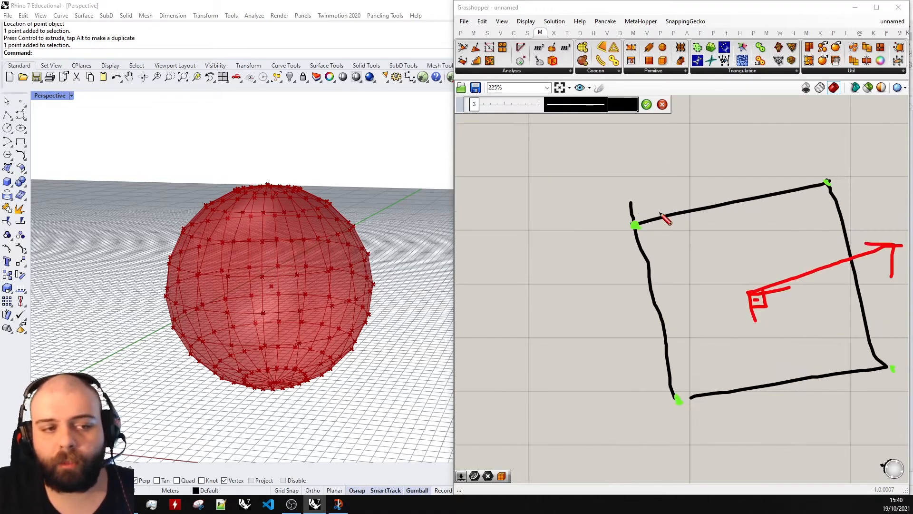
pyautogui.moveTo(585, 206)
pyautogui.mouseDown()
pyautogui.moveTo(672, 289)
pyautogui.moveTo(632, 301)
pyautogui.moveTo(604, 264)
pyautogui.moveTo(592, 224)
pyautogui.mouseUp()
pyautogui.scroll(-3, 519, 225)
pyautogui.scroll(-2, 517, 224)
pyautogui.moveTo(723, 285); pyautogui.dragTo(725, 279)
pyautogui.scroll(-10, 786, 296)
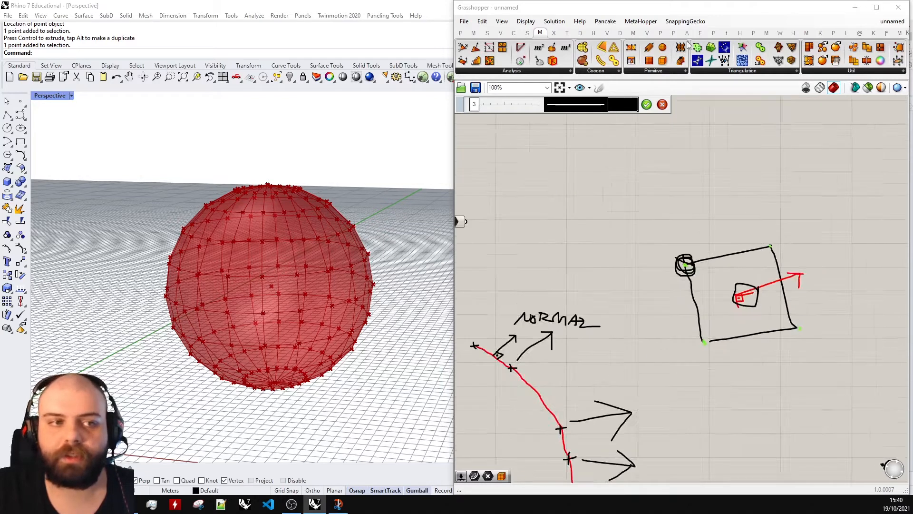
pyautogui.click(662, 105)
# Add a Mesh Closest Point component to the canvas below the Point parameter that follows Deconstruct Mesh.
pyautogui.scroll(5, 585, 235)
pyautogui.scroll(1, 650, 231)
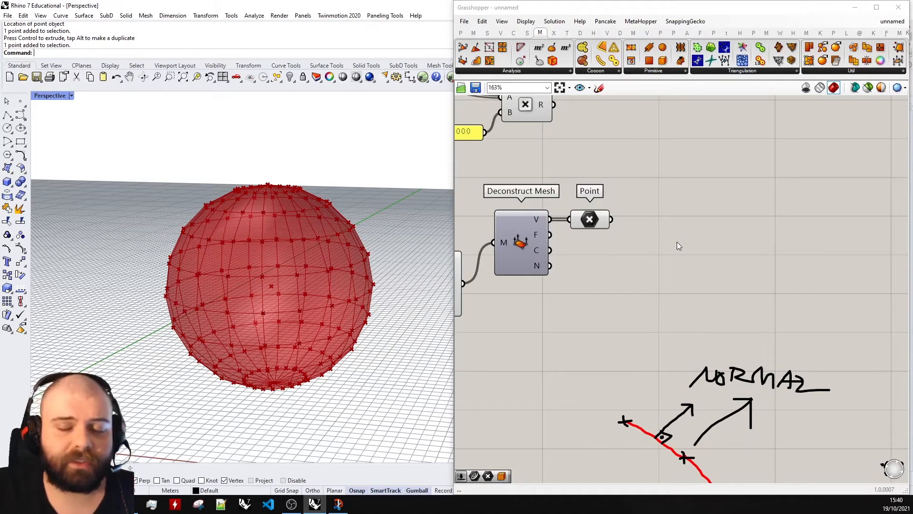
pyautogui.scroll(-2, 691, 243)
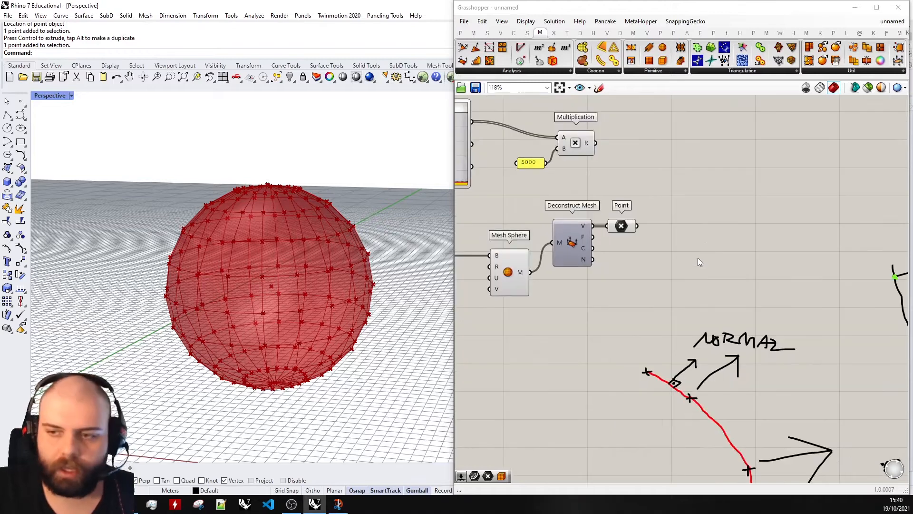
pyautogui.doubleClick(698, 257)
pyautogui.write('mesh closest poin')
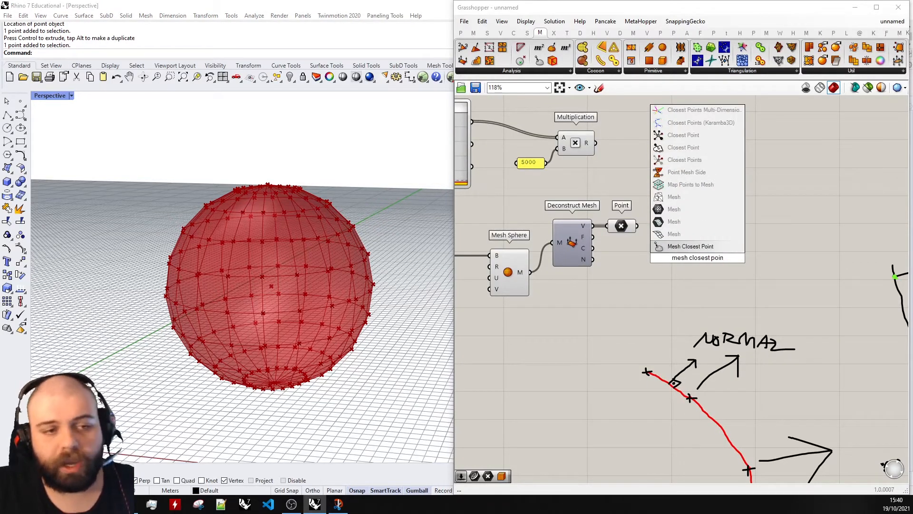
pyautogui.click(689, 246)
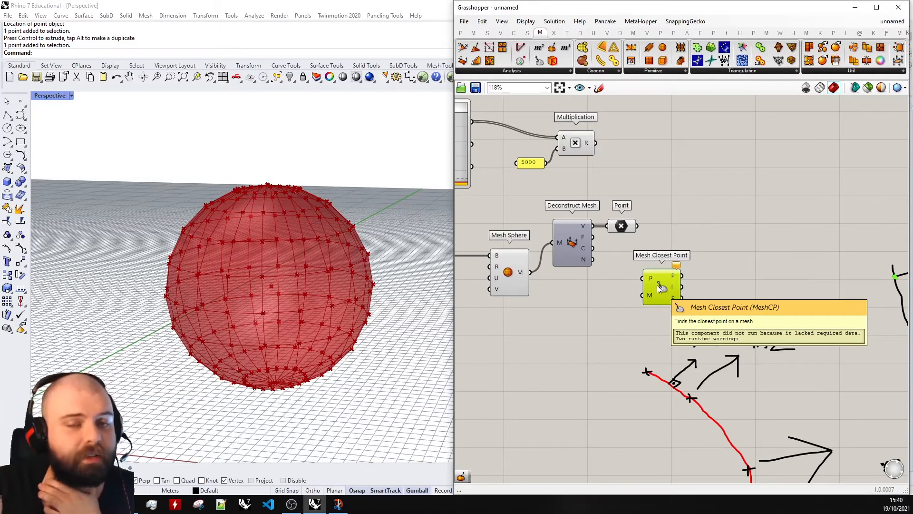
pyautogui.moveTo(659, 289); pyautogui.dragTo(666, 288)
pyautogui.click(703, 289)
pyautogui.scroll(-3, 703, 289)
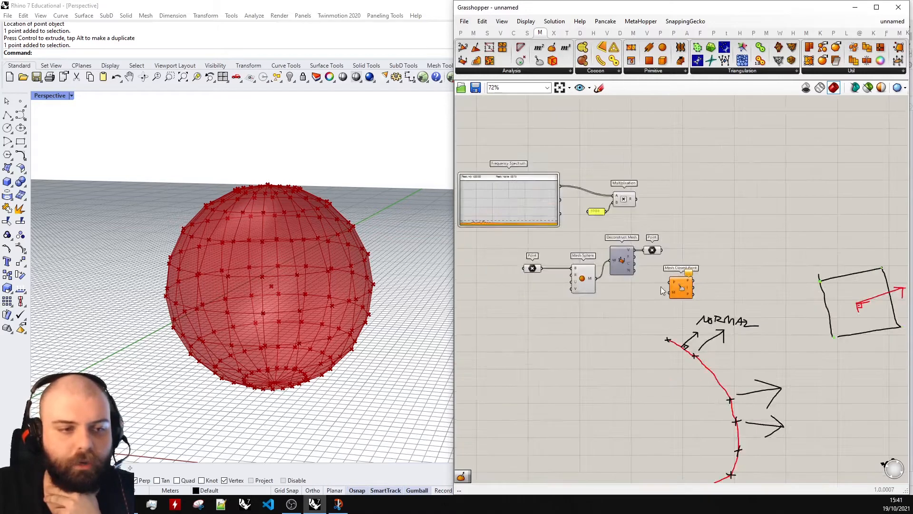
# Connect the vertex Point parameter to Mesh Closest Point's P input and the Mesh Sphere output to its M input.
pyautogui.scroll(4, 644, 287)
pyautogui.moveTo(676, 215); pyautogui.dragTo(692, 278)
pyautogui.scroll(1, 692, 277)
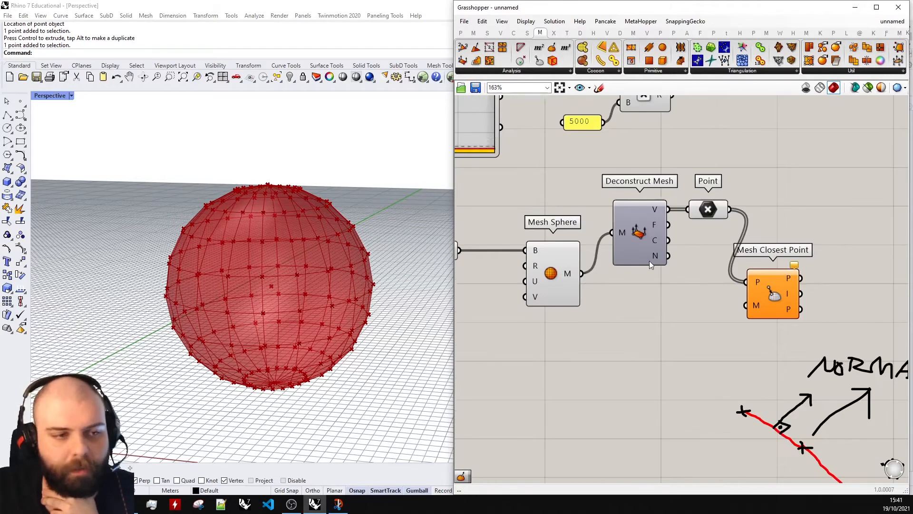
pyautogui.moveTo(581, 274); pyautogui.dragTo(747, 306)
pyautogui.scroll(-4, 751, 309)
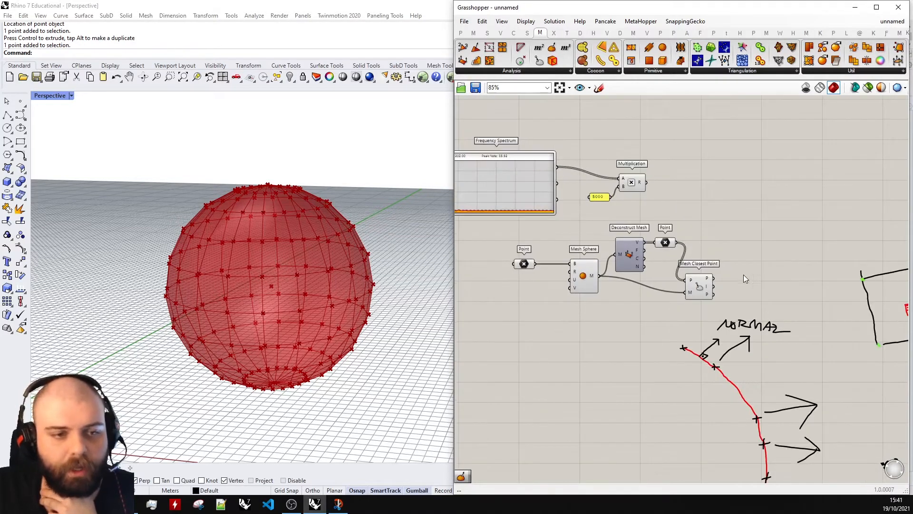
pyautogui.scroll(5, 637, 278)
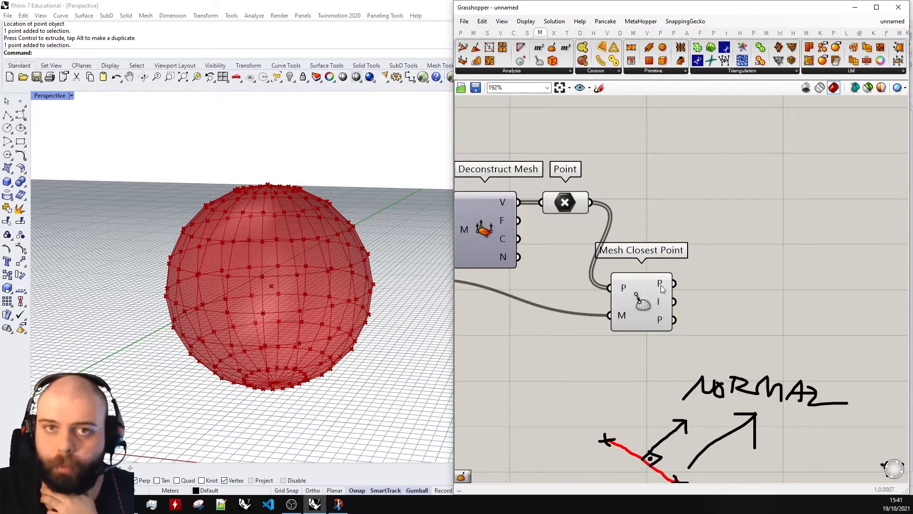
pyautogui.moveTo(659, 305)
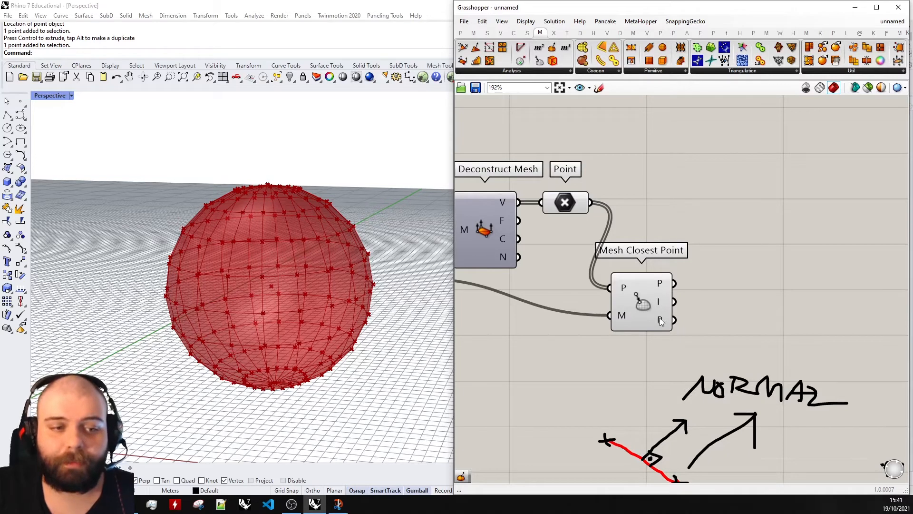
pyautogui.moveTo(662, 325)
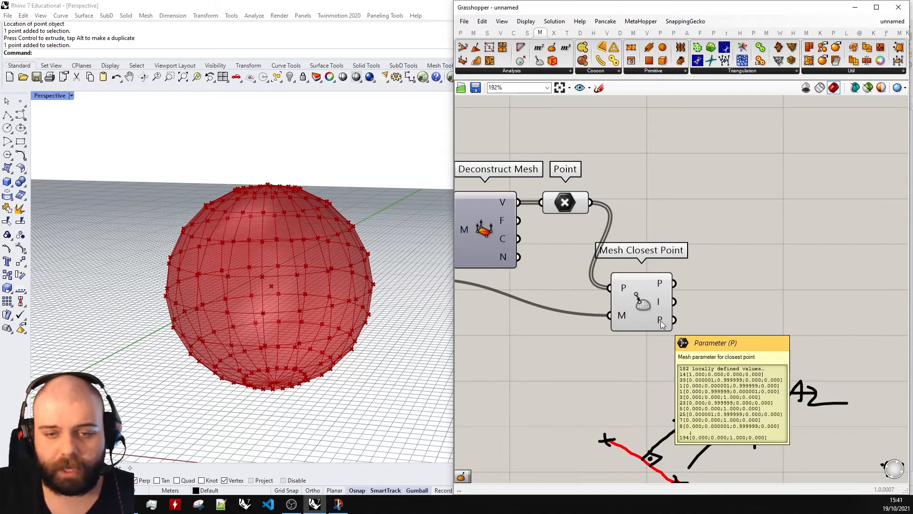
pyautogui.scroll(-4, 663, 324)
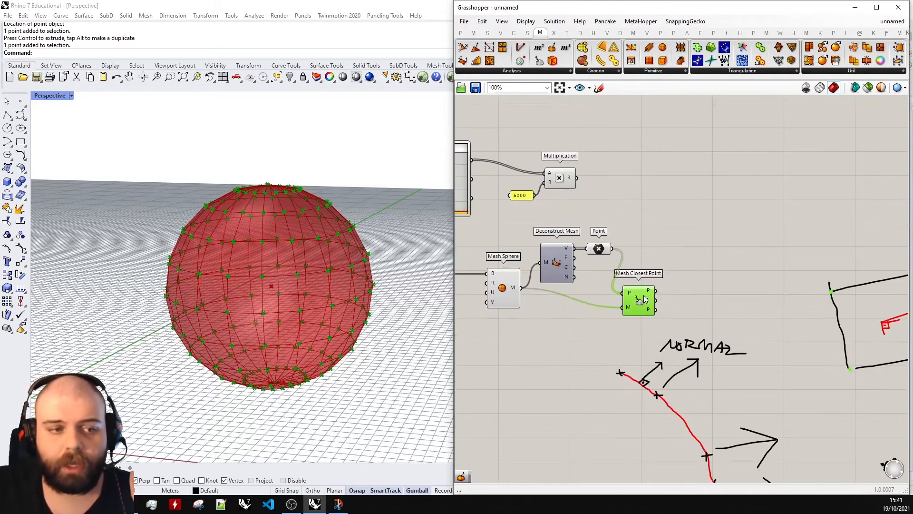
pyautogui.doubleClick(711, 264)
pyautogui.write('mesh')
pyautogui.press('BackSpace')
pyautogui.press('BackSpace')
pyautogui.press('BackSpace')
pyautogui.press('BackSpace')
pyautogui.write('evaluate mesh')
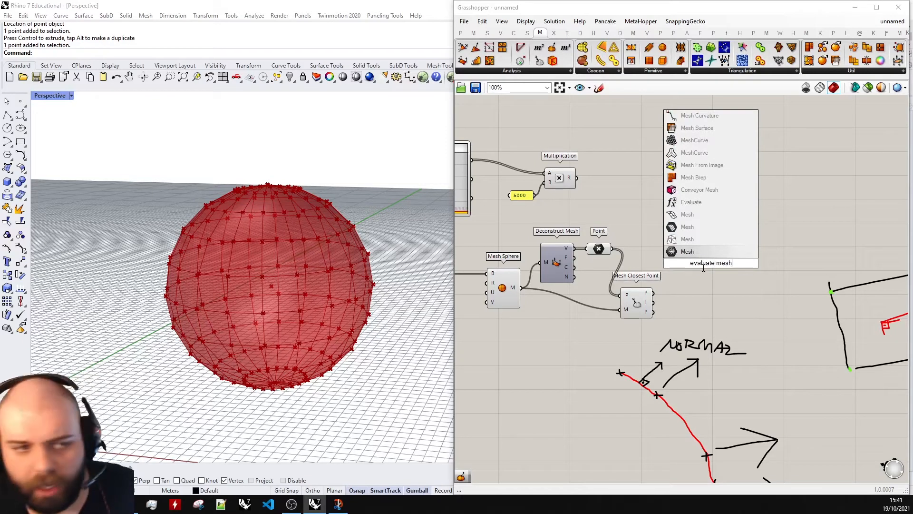
pyautogui.press('Escape')
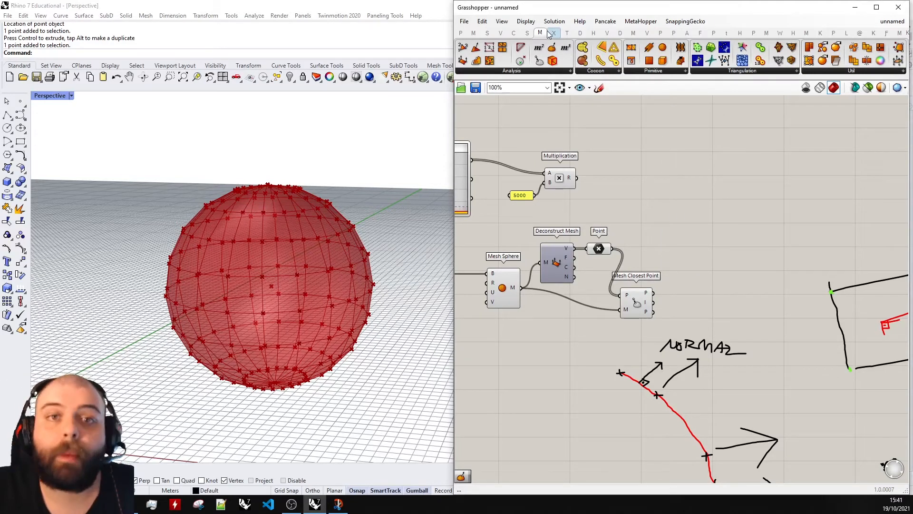
# Add a Mesh Eval component and connect the Mesh Sphere output to its M input and Mesh Closest Point's Parameter output to P.
pyautogui.click(523, 71)
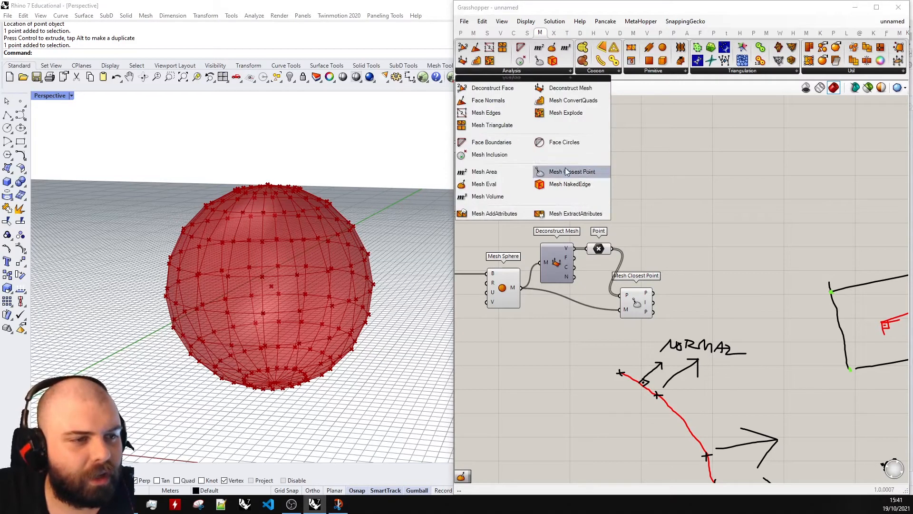
pyautogui.moveTo(484, 183); pyautogui.dragTo(702, 274)
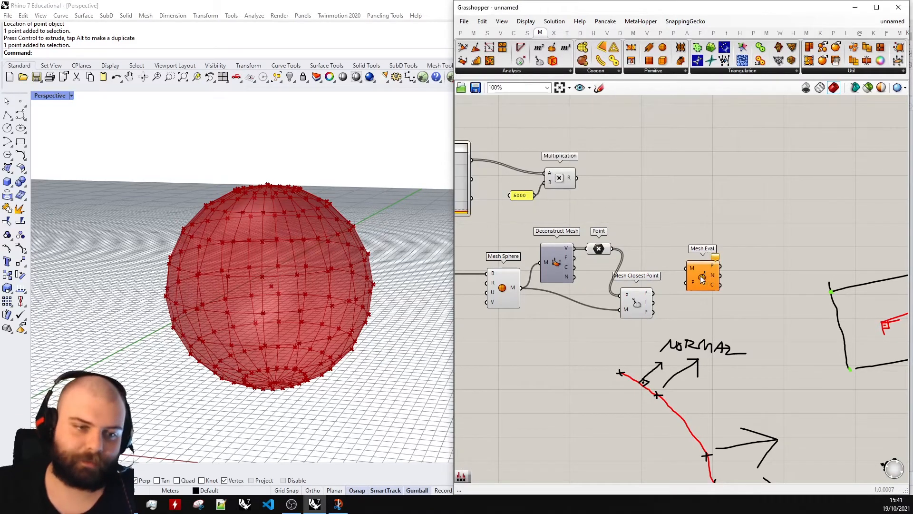
pyautogui.scroll(3, 701, 275)
pyautogui.scroll(-3, 701, 275)
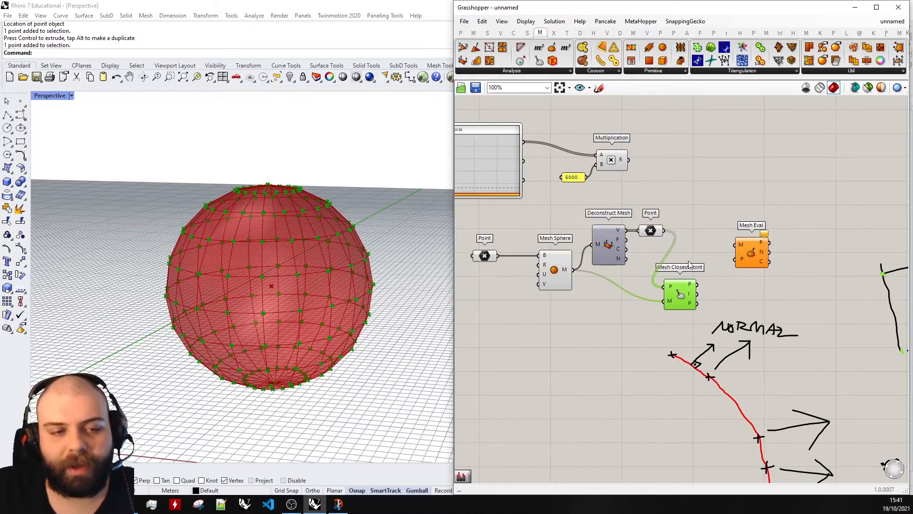
pyautogui.scroll(3, 731, 257)
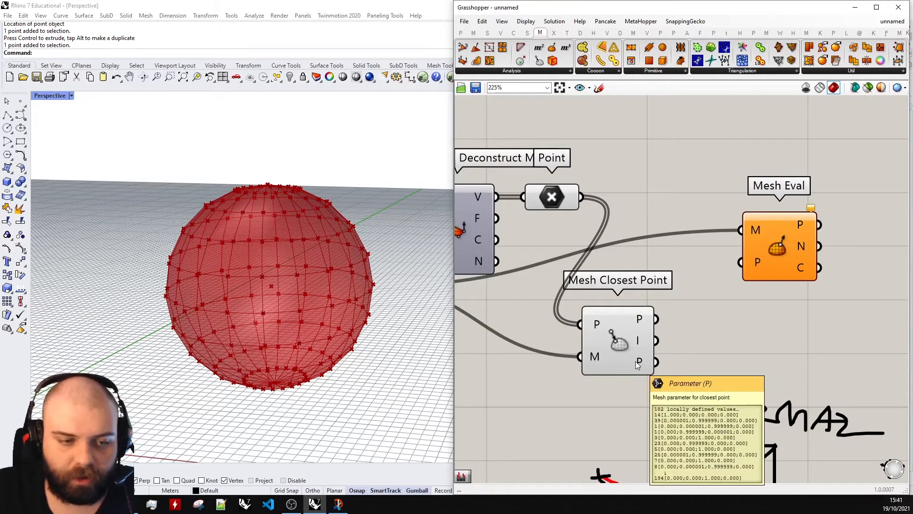
pyautogui.moveTo(655, 362); pyautogui.dragTo(757, 261)
pyautogui.scroll(-3, 713, 295)
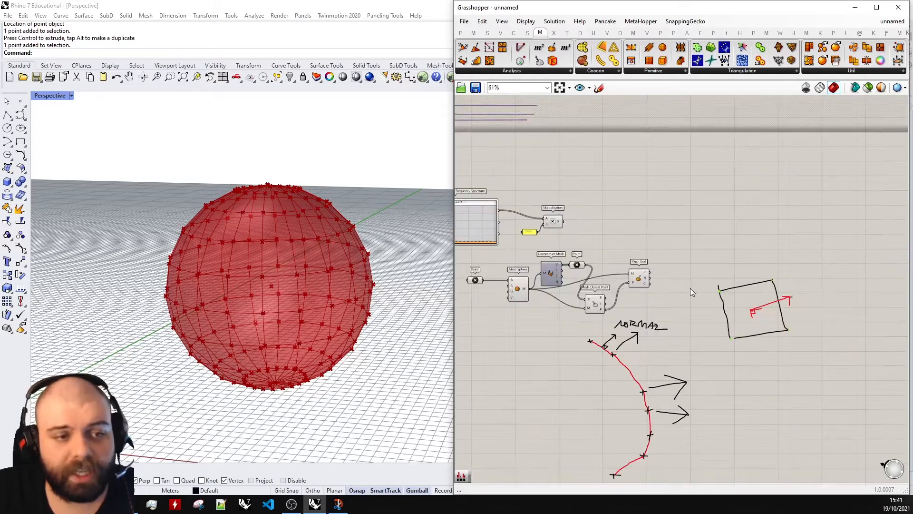
# Add a Vector Display component to the canvas beside Mesh Eval.
pyautogui.scroll(2, 680, 273)
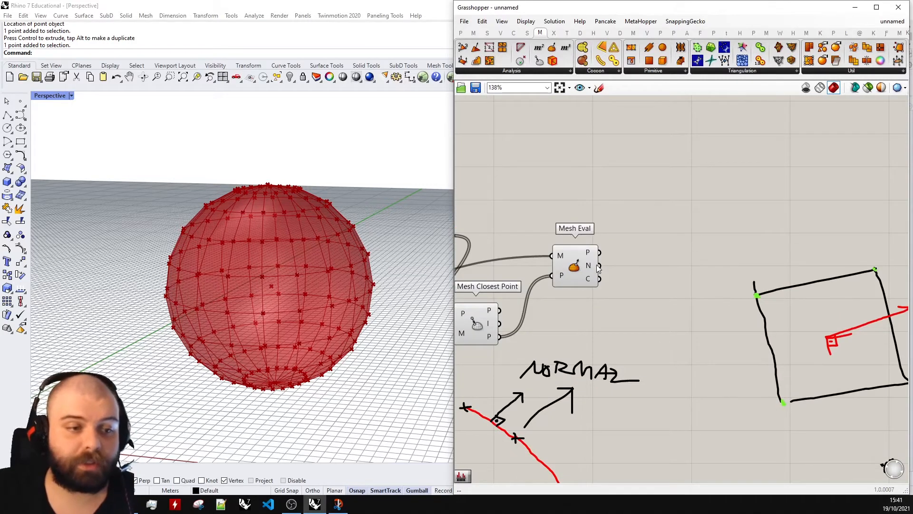
pyautogui.moveTo(693, 265); pyautogui.dragTo(757, 266, button='right')
pyautogui.doubleClick(758, 266)
pyautogui.write('vector displ')
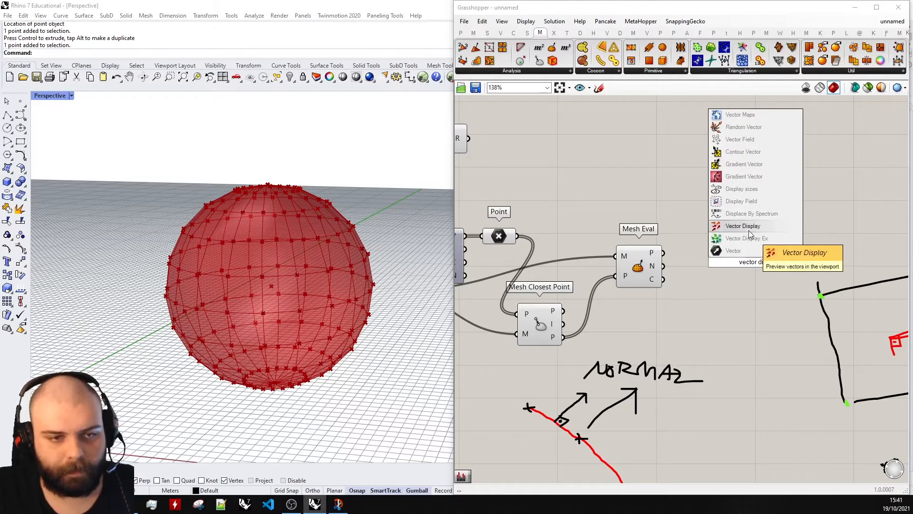
pyautogui.click(742, 225)
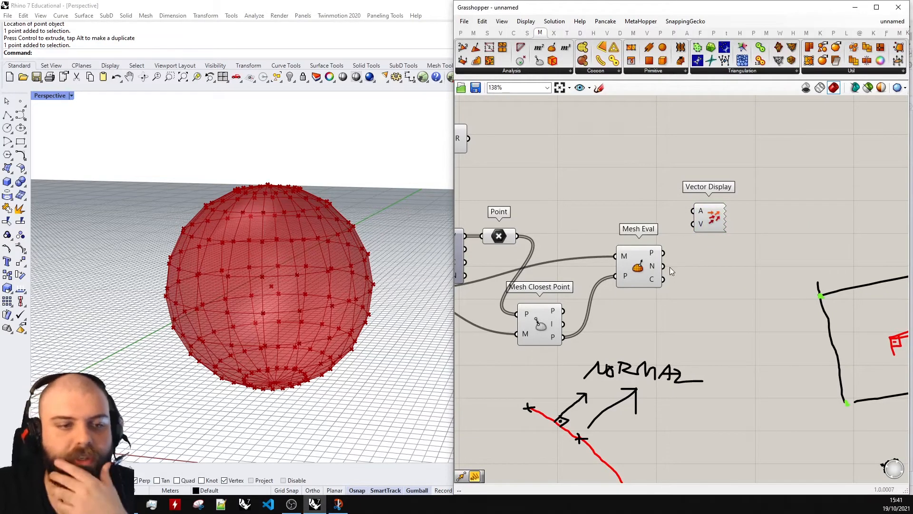
# Connect Mesh Eval's N output to Vector Display's V and the vertex Point parameter to A, and inspect the normal arrows in Rhino.
pyautogui.scroll(3, 656, 265)
pyautogui.moveTo(671, 267); pyautogui.dragTo(736, 187)
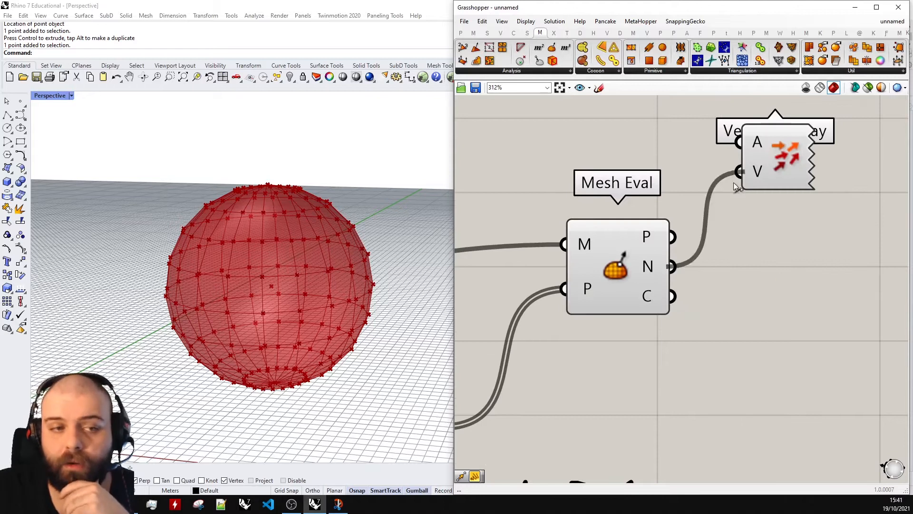
pyautogui.scroll(-3, 733, 272)
pyautogui.moveTo(564, 238); pyautogui.dragTo(735, 215)
pyautogui.scroll(3, 265, 198)
pyautogui.moveTo(271, 194); pyautogui.dragTo(272, 180, button='right')
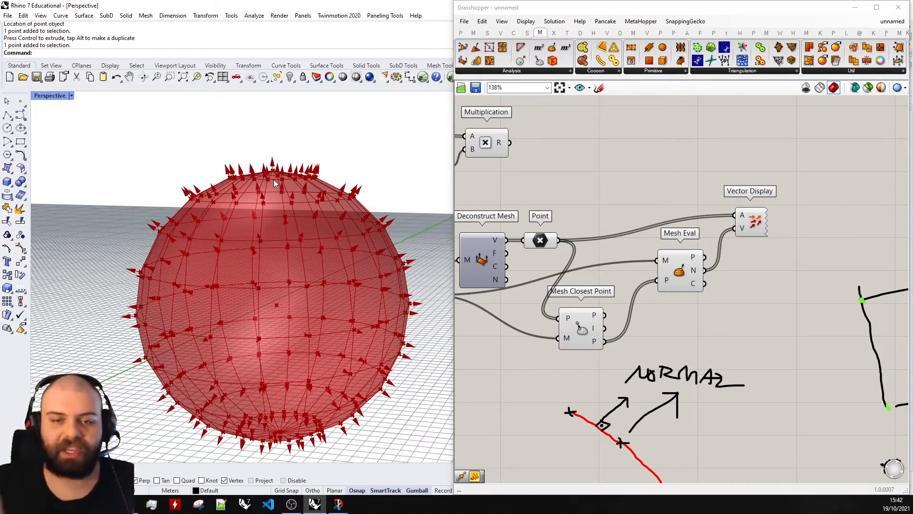
pyautogui.scroll(5, 243, 168)
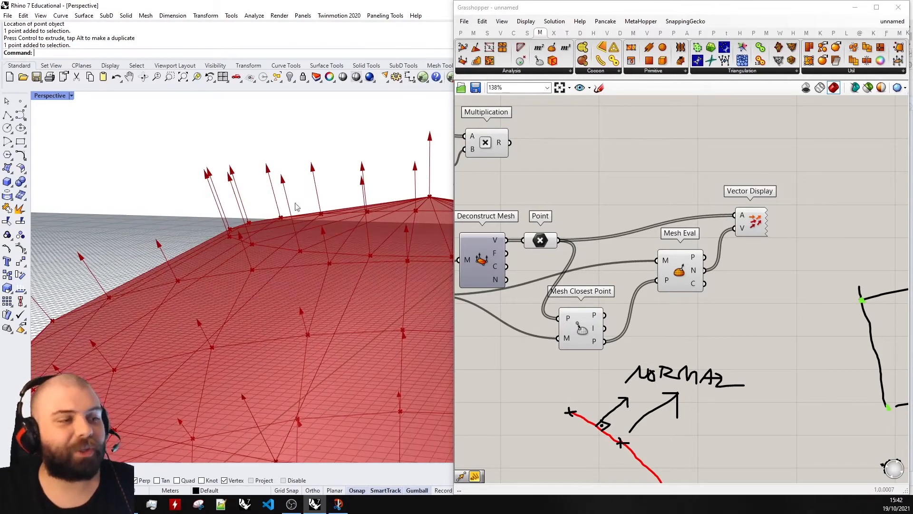
pyautogui.moveTo(295, 206); pyautogui.dragTo(258, 203, button='right')
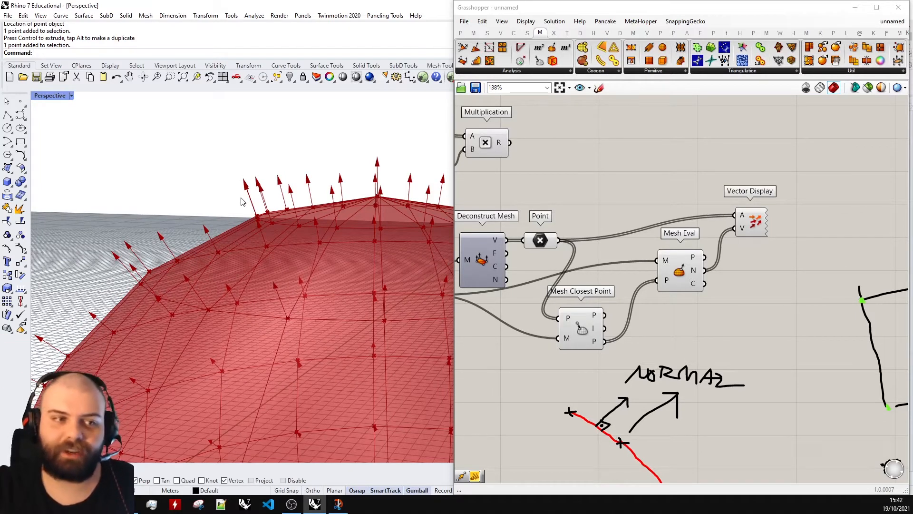
# Reposition Mesh Eval and delete the Vector Display component.
pyautogui.moveTo(677, 269); pyautogui.dragTo(659, 303)
pyautogui.click(726, 306)
pyautogui.click(746, 231)
pyautogui.press('Delete')
pyautogui.scroll(-3, 609, 242)
pyautogui.scroll(1, 679, 384)
pyautogui.scroll(1, 679, 384)
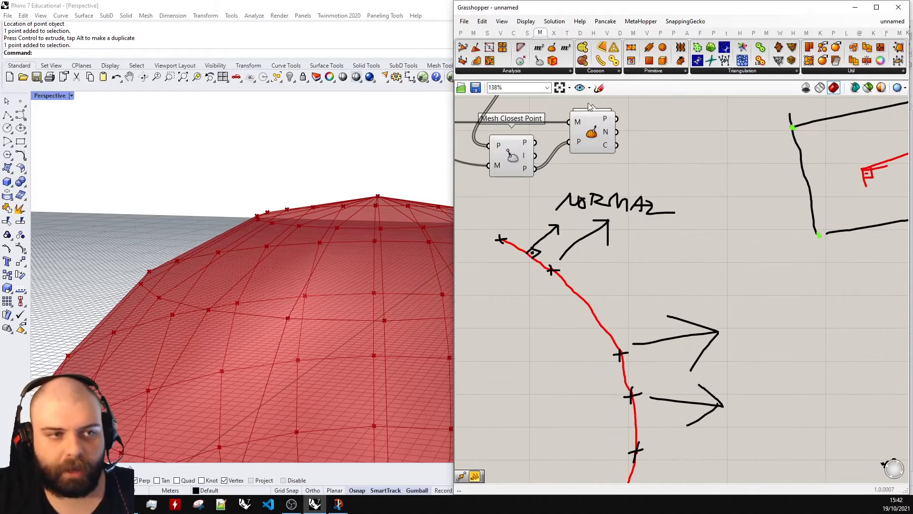
pyautogui.click(600, 88)
pyautogui.scroll(2, 665, 306)
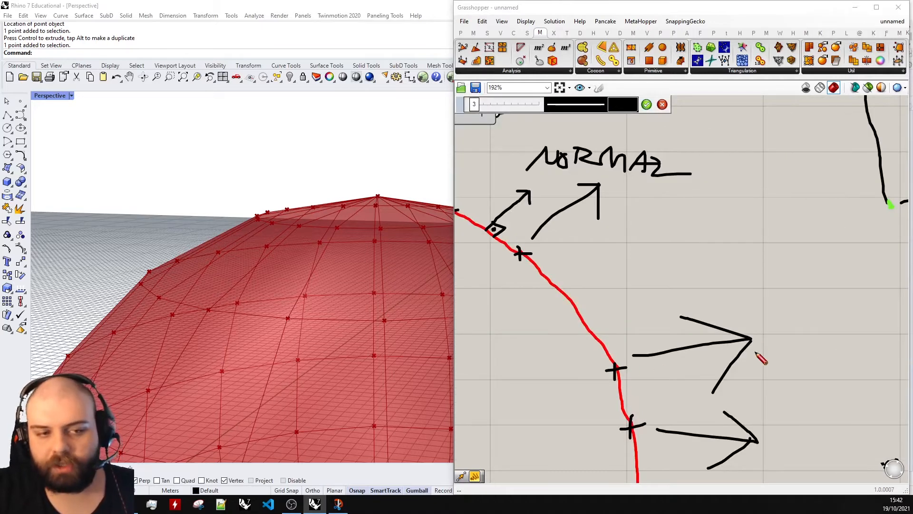
pyautogui.scroll(3, 760, 358)
pyautogui.moveTo(724, 355)
pyautogui.mouseDown()
pyautogui.moveTo(769, 329)
pyautogui.moveTo(762, 370)
pyautogui.mouseUp()
pyautogui.moveTo(747, 324)
pyautogui.mouseDown()
pyautogui.moveTo(743, 364)
pyautogui.moveTo(771, 350)
pyautogui.mouseUp()
pyautogui.scroll(-3, 740, 284)
pyautogui.scroll(1, 614, 302)
pyautogui.moveTo(602, 290)
pyautogui.mouseDown()
pyautogui.moveTo(614, 336)
pyautogui.moveTo(792, 286)
pyautogui.moveTo(779, 326)
pyautogui.mouseUp()
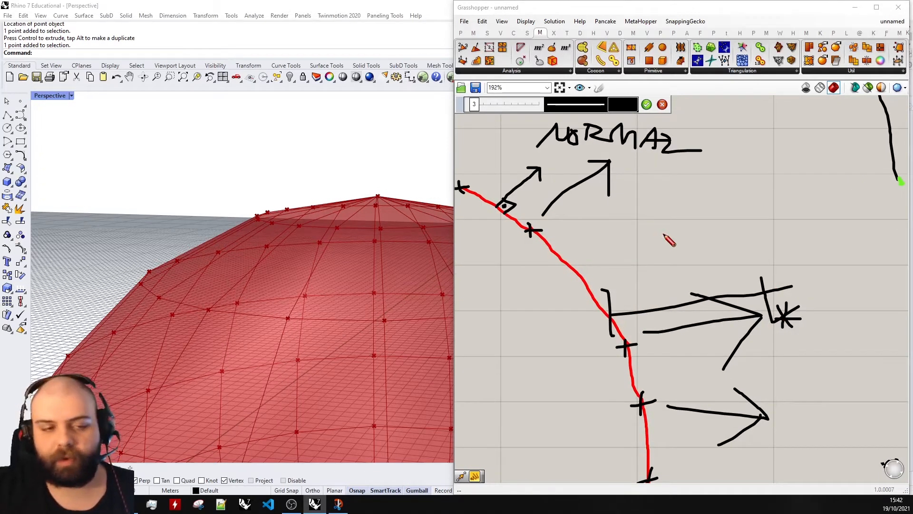
pyautogui.scroll(3, 680, 252)
pyautogui.moveTo(608, 296)
pyautogui.mouseDown()
pyautogui.moveTo(633, 254)
pyautogui.moveTo(668, 247)
pyautogui.mouseUp()
pyautogui.moveTo(671, 241); pyautogui.dragTo(661, 275)
pyautogui.moveTo(698, 243); pyautogui.dragTo(720, 278)
pyautogui.scroll(-3, 679, 299)
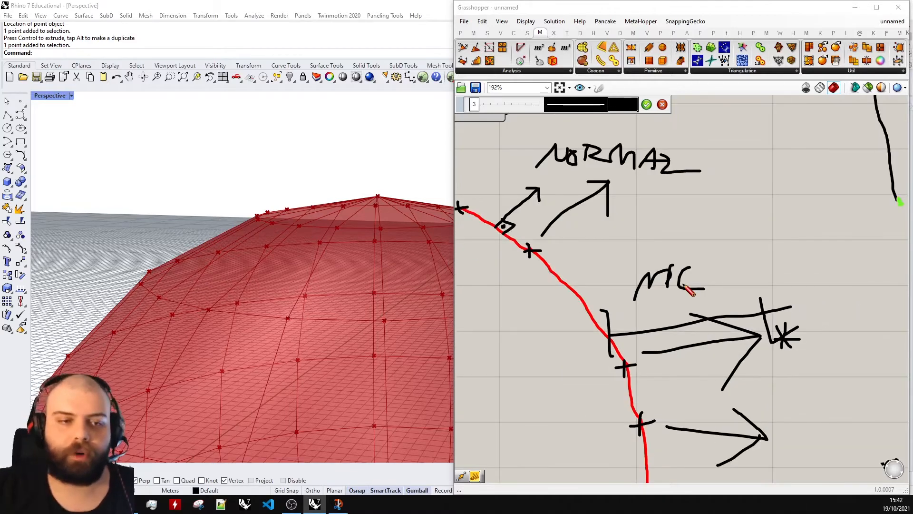
pyautogui.scroll(-4, 675, 285)
pyautogui.click(662, 105)
# Add a Move component, connect the vertex Point parameter to its G input, and view the moved points in Rhino.
pyautogui.scroll(-5, 696, 336)
pyautogui.scroll(3, 667, 230)
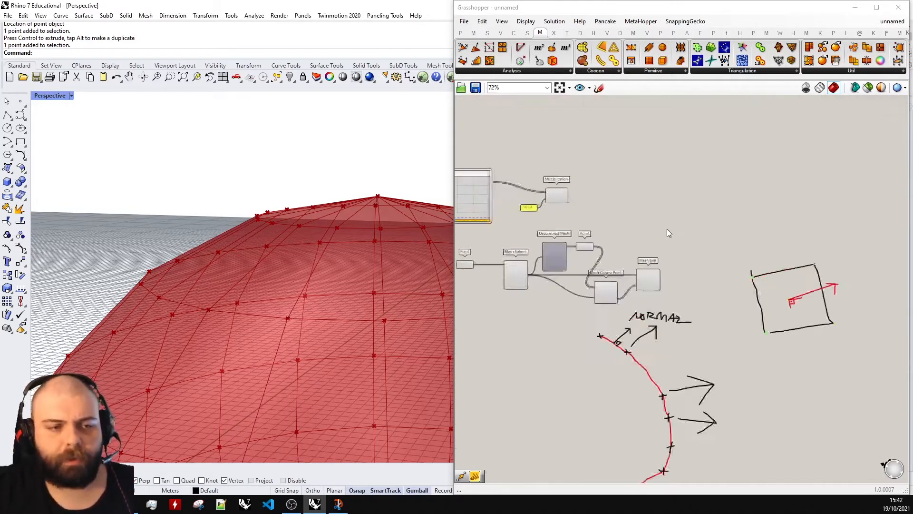
pyautogui.scroll(3, 667, 233)
pyautogui.doubleClick(688, 276)
pyautogui.write('move')
pyautogui.press('Return')
pyautogui.click(709, 245)
pyautogui.click(527, 257)
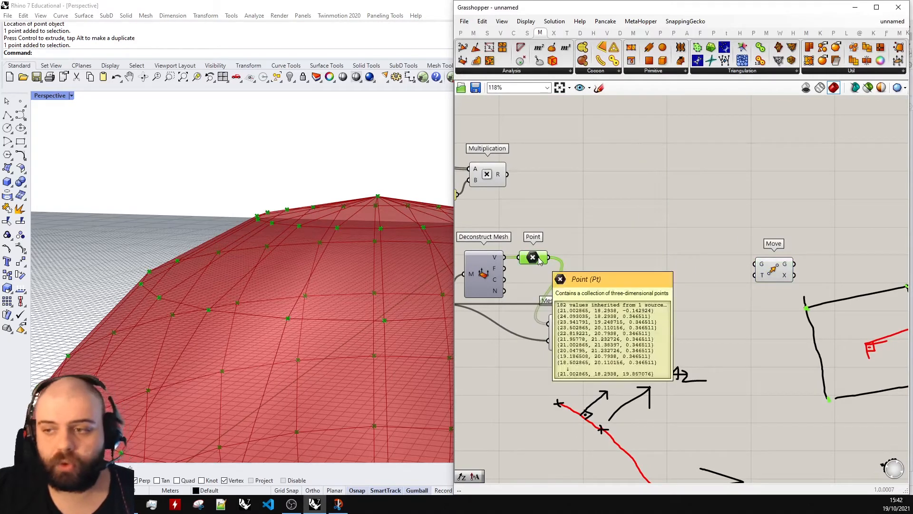
pyautogui.moveTo(548, 257); pyautogui.dragTo(829, 263)
pyautogui.scroll(-5, 202, 223)
pyautogui.moveTo(202, 224); pyautogui.dragTo(249, 241, button='right')
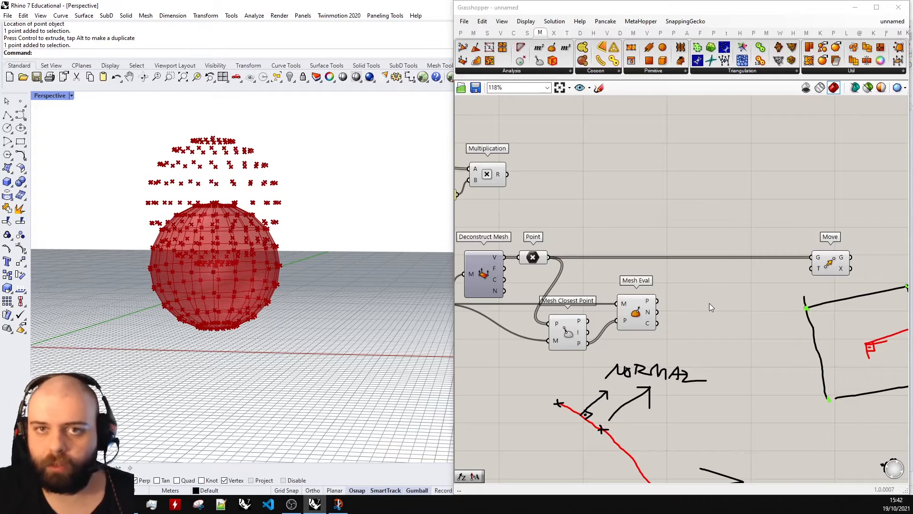
# Add an Amplitude component between Mesh Eval and Move, and connect Mesh Eval's N output to its V input.
pyautogui.doubleClick(731, 292)
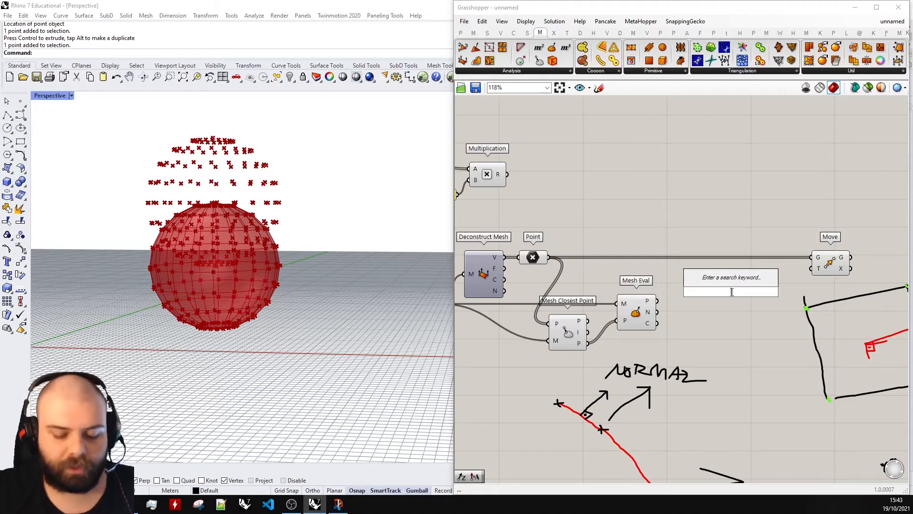
pyautogui.write('amplit')
pyautogui.click(732, 280)
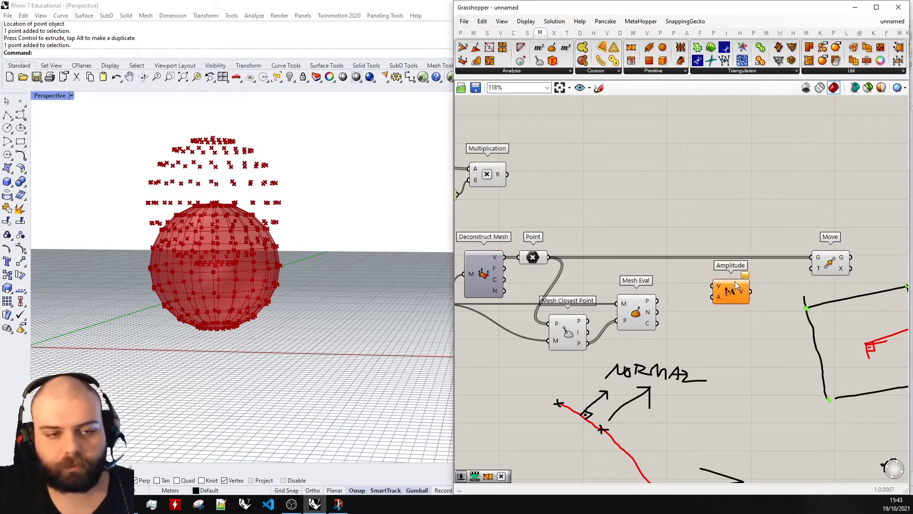
pyautogui.scroll(3, 737, 210)
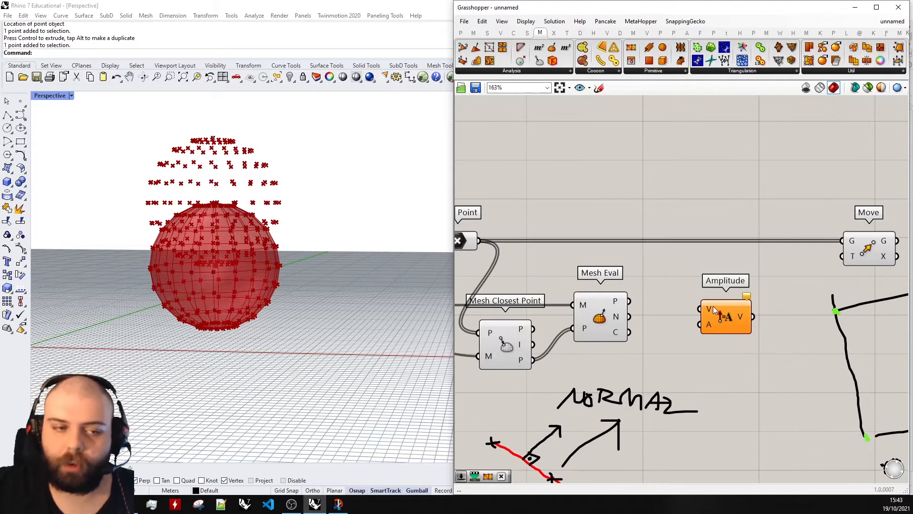
pyautogui.moveTo(711, 321)
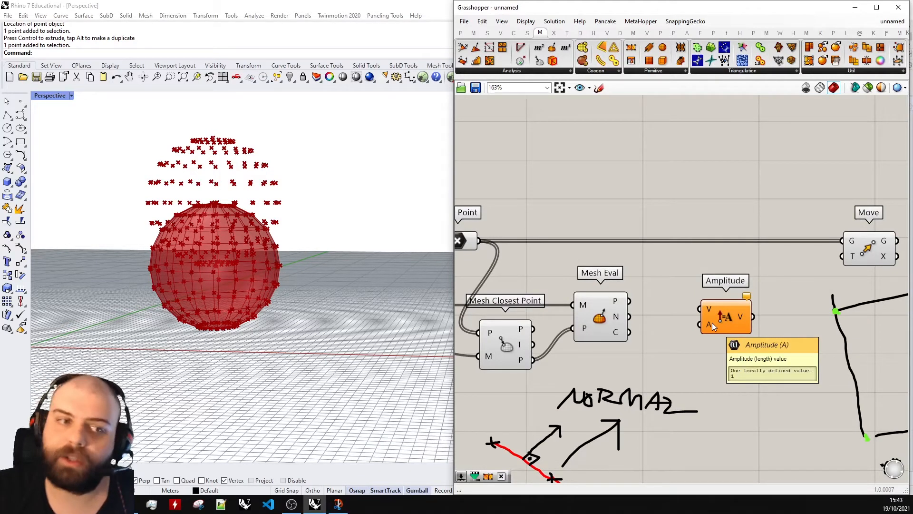
pyautogui.scroll(-3, 753, 295)
pyautogui.scroll(3, 694, 314)
pyautogui.moveTo(692, 317); pyautogui.dragTo(767, 282)
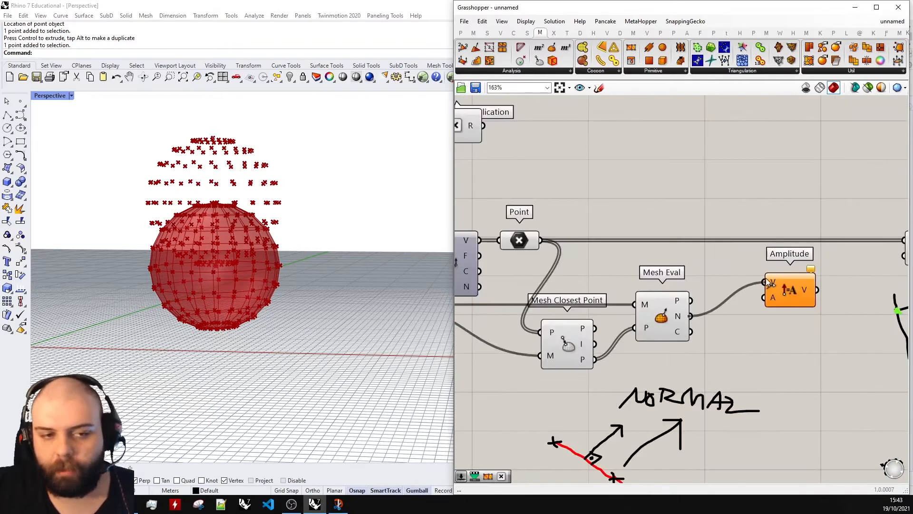
pyautogui.click(775, 294)
# Examine the Multiplication component's result list and the Frequency Spectrum output feeding it.
pyautogui.scroll(-3, 775, 296)
pyautogui.scroll(2, 706, 192)
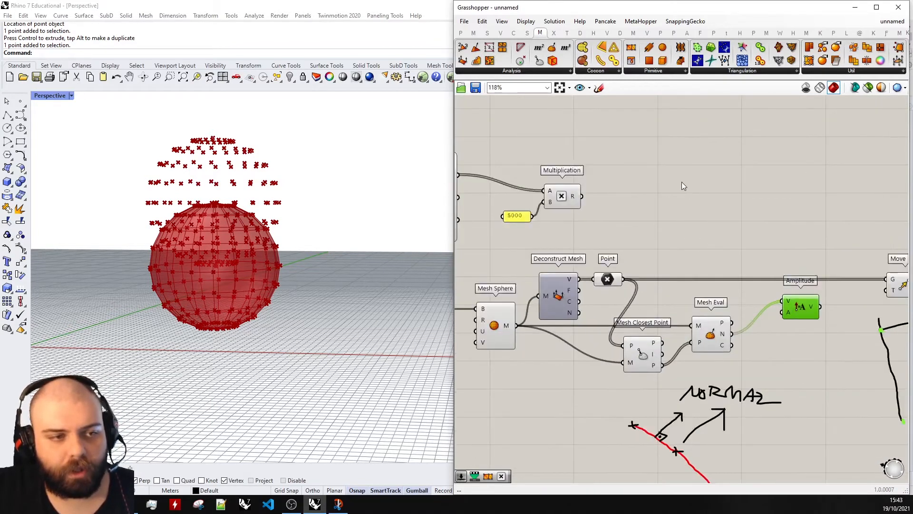
pyautogui.moveTo(574, 199)
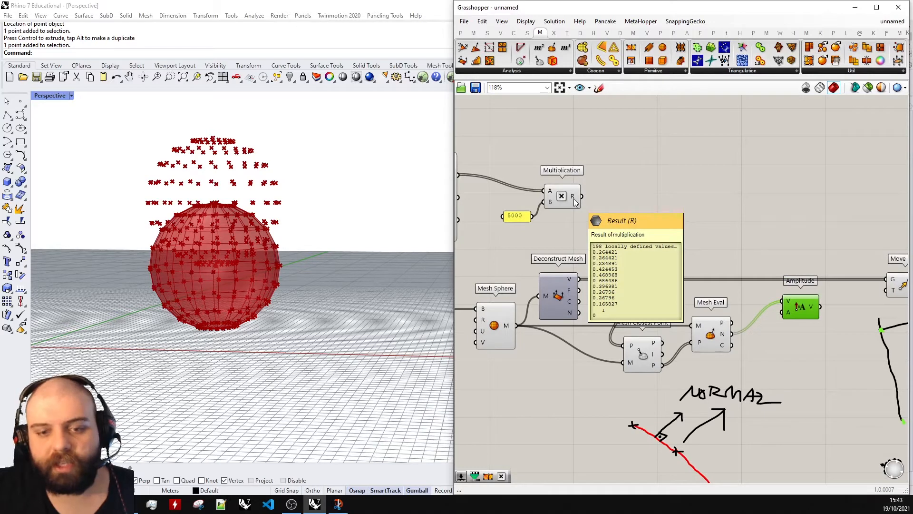
pyautogui.scroll(-2, 785, 220)
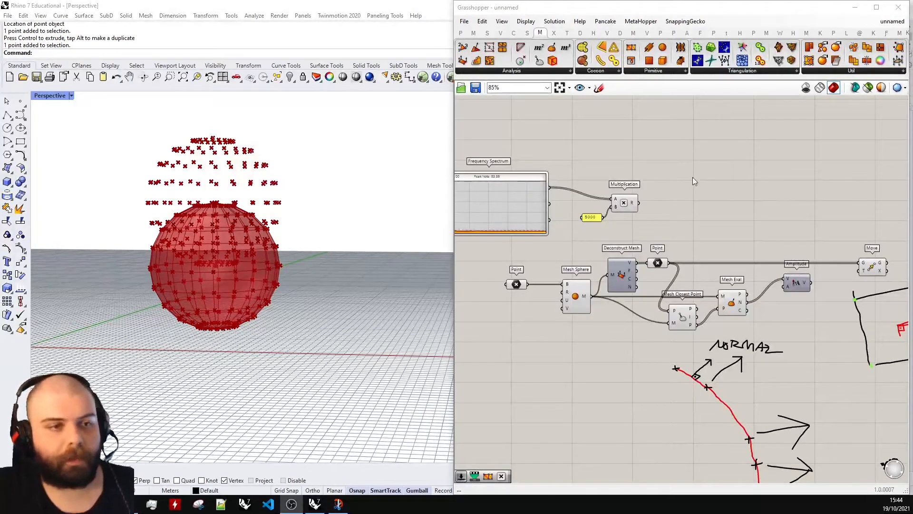
pyautogui.scroll(1, 629, 131)
pyautogui.scroll(-3, 678, 184)
pyautogui.scroll(4, 544, 199)
pyautogui.moveTo(570, 219)
pyautogui.mouseDown()
pyautogui.moveTo(598, 210)
pyautogui.moveTo(584, 212)
pyautogui.mouseUp()
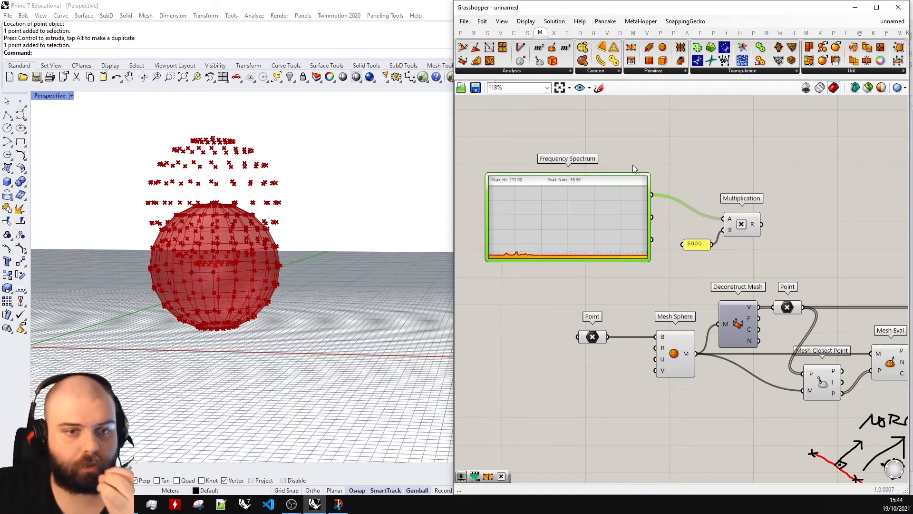
pyautogui.click(659, 168)
# Place a Panel and use it to check the list lengths of Multiplication's R output and the vertex Point parameter.
pyautogui.scroll(2, 659, 169)
pyautogui.moveTo(685, 167); pyautogui.dragTo(511, 162, button='right')
pyautogui.click(460, 32)
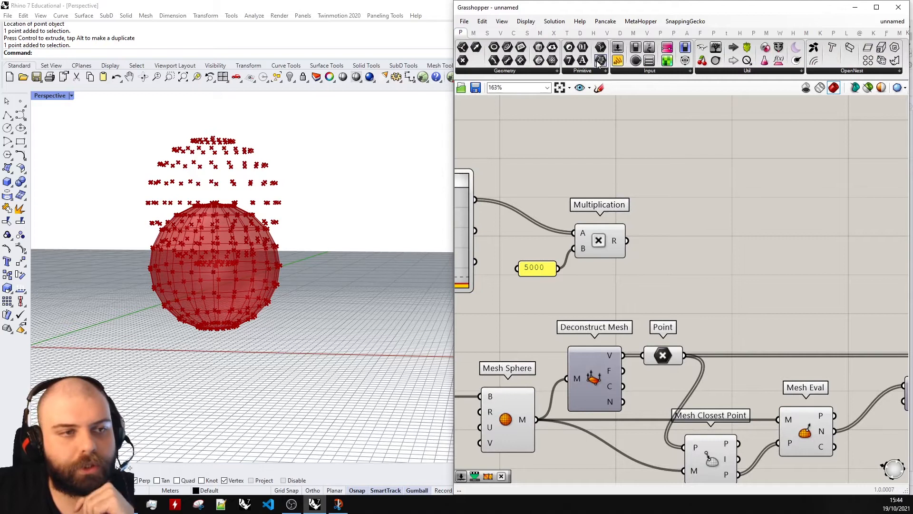
pyautogui.moveTo(619, 63); pyautogui.dragTo(726, 217)
pyautogui.moveTo(631, 241); pyautogui.dragTo(666, 217)
pyautogui.scroll(3, 683, 220)
pyautogui.moveTo(824, 164); pyautogui.dragTo(828, 293)
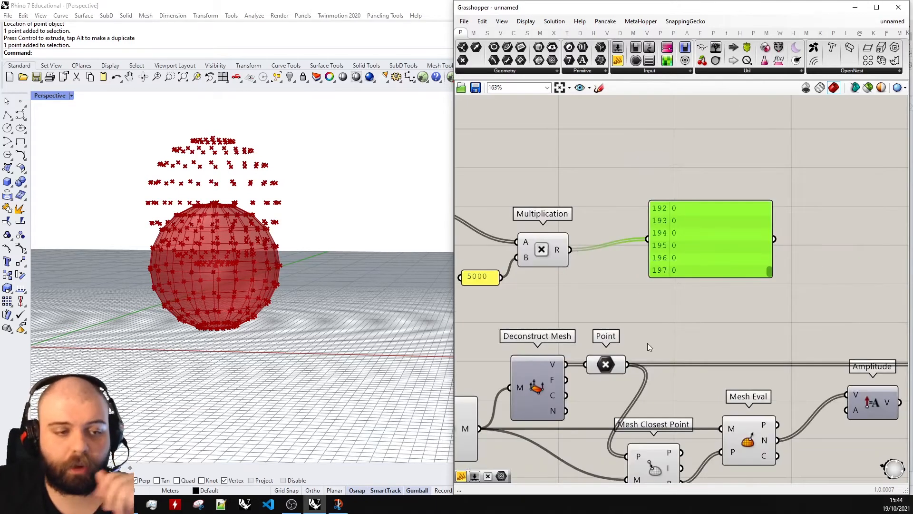
pyautogui.moveTo(628, 365); pyautogui.dragTo(652, 233)
pyautogui.scroll(3, 661, 236)
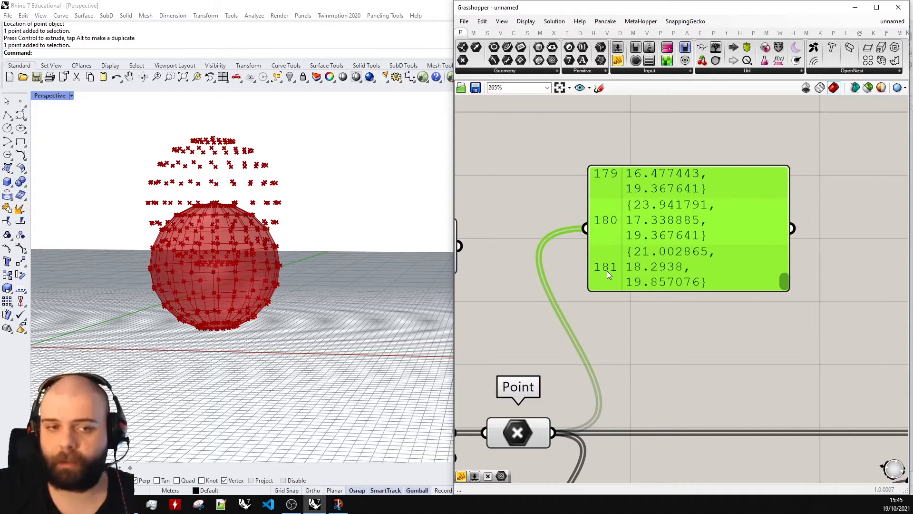
# Add a Shortest List component to the canvas above Mesh Eval and examine its description.
pyautogui.scroll(-5, 677, 255)
pyautogui.doubleClick(734, 273)
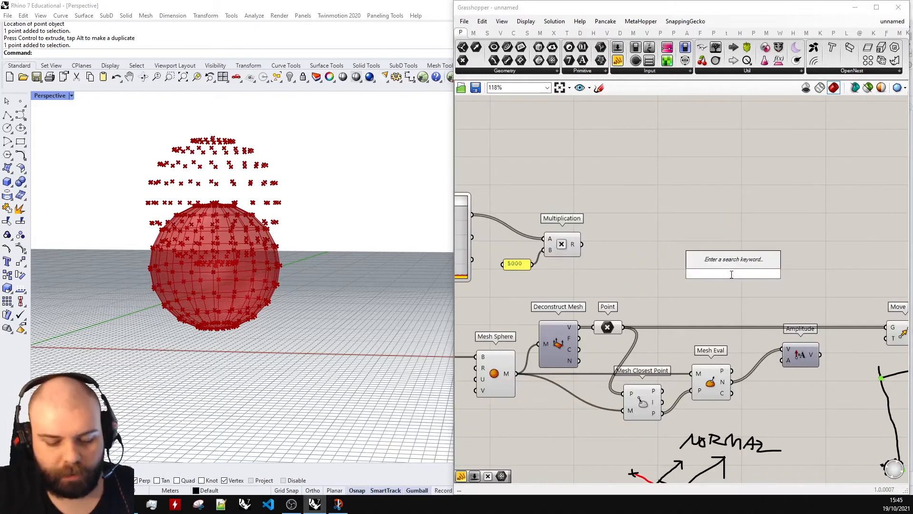
pyautogui.write('shortest l')
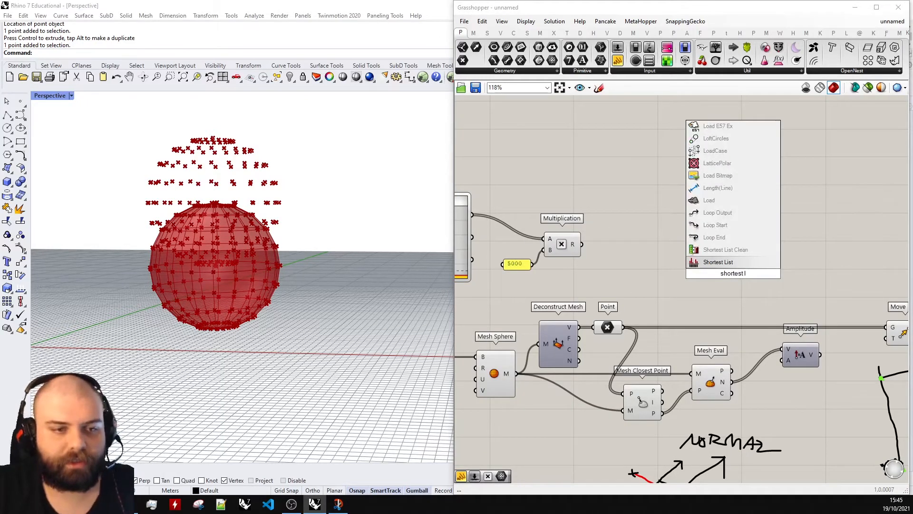
pyautogui.press('Return')
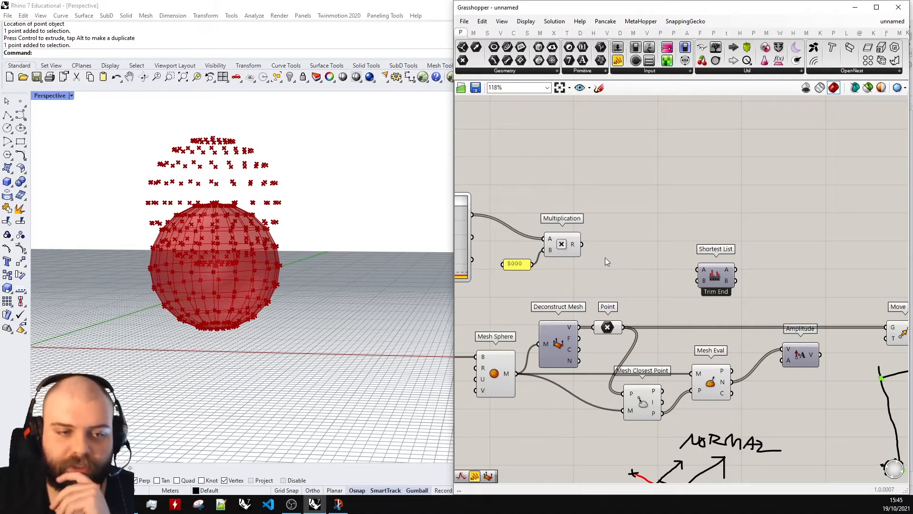
pyautogui.scroll(3, 604, 257)
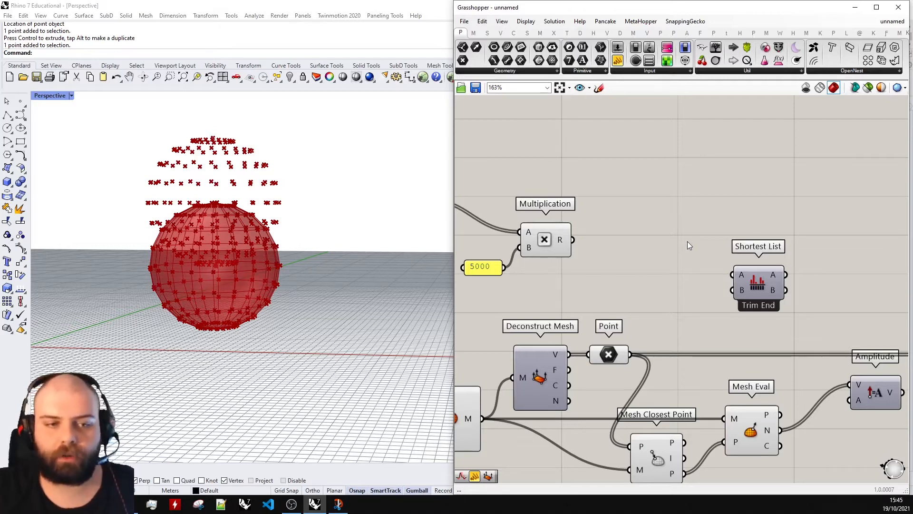
pyautogui.scroll(6, 761, 276)
pyautogui.scroll(3, 654, 269)
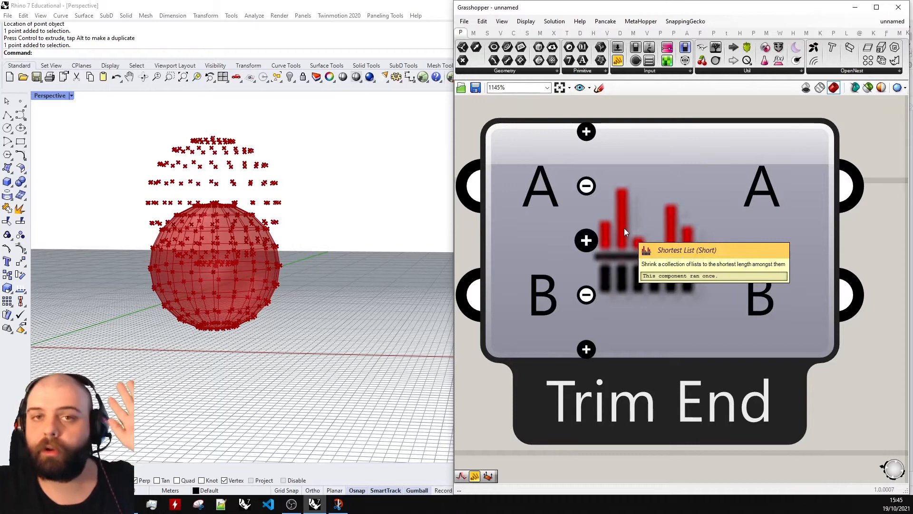
# Connect Multiplication's R output to Shortest List's A input and the vertex Point parameter to its B input.
pyautogui.scroll(-8, 741, 252)
pyautogui.moveTo(559, 212); pyautogui.dragTo(758, 254)
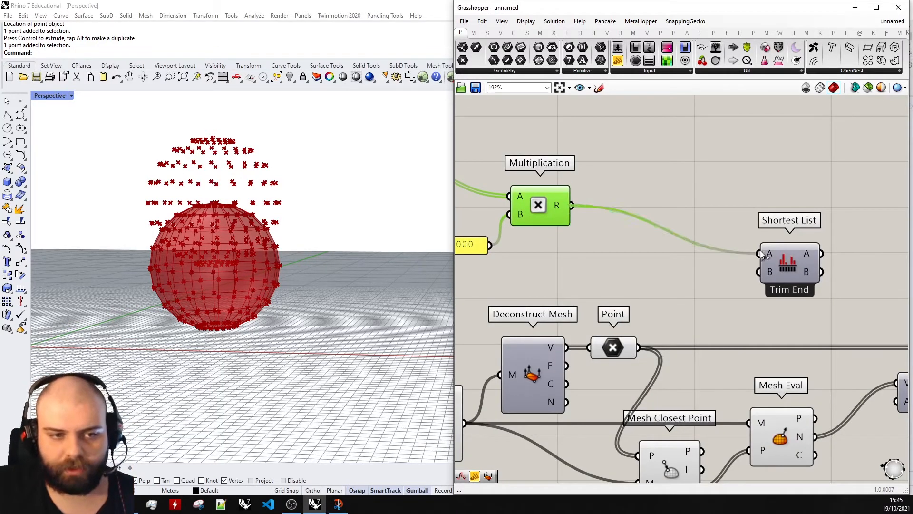
pyautogui.moveTo(639, 347); pyautogui.dragTo(759, 271)
pyautogui.moveTo(787, 268); pyautogui.dragTo(767, 267)
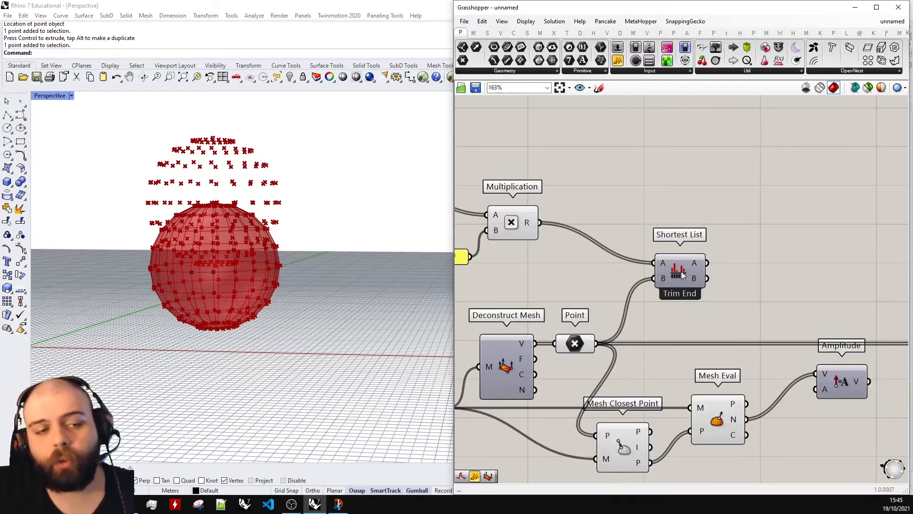
# Place a copy of the example Panel beside the original and extend its list to the values 0 to 7.
pyautogui.scroll(-4, 638, 302)
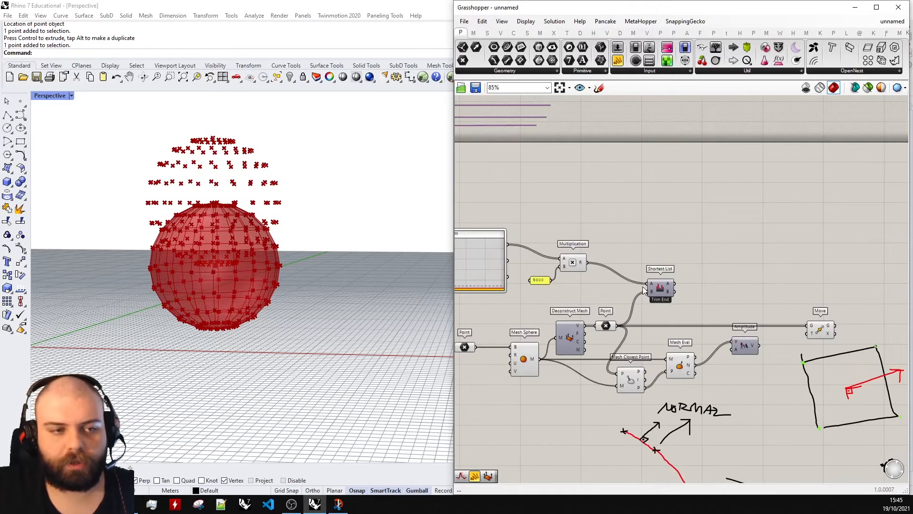
pyautogui.scroll(3, 685, 205)
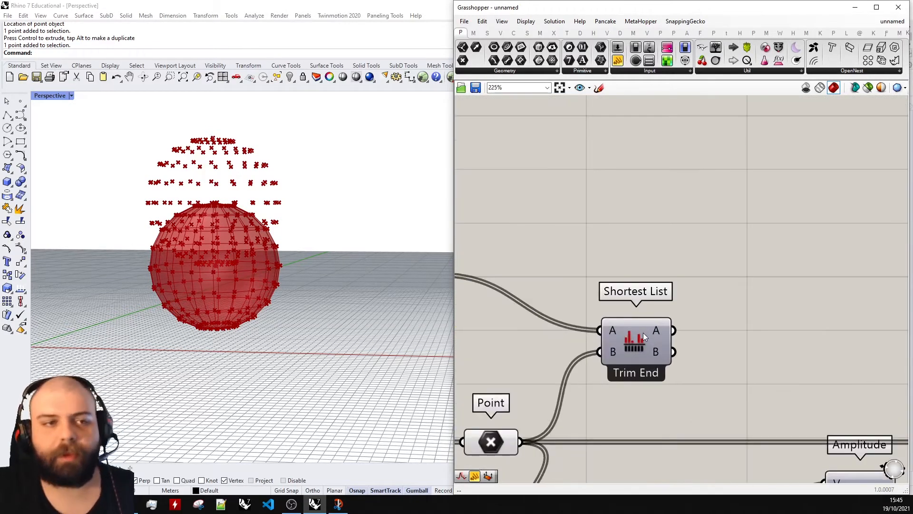
pyautogui.click(599, 87)
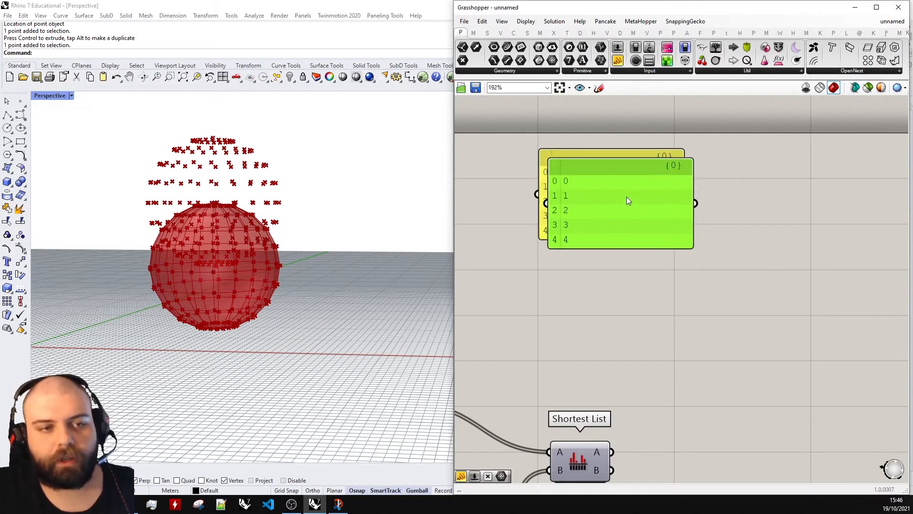
pyautogui.moveTo(627, 196); pyautogui.dragTo(802, 184)
pyautogui.doubleClick(802, 184)
pyautogui.write('0')
pyautogui.press('Return')
pyautogui.write('1')
pyautogui.moveTo(789, 229); pyautogui.dragTo(766, 233)
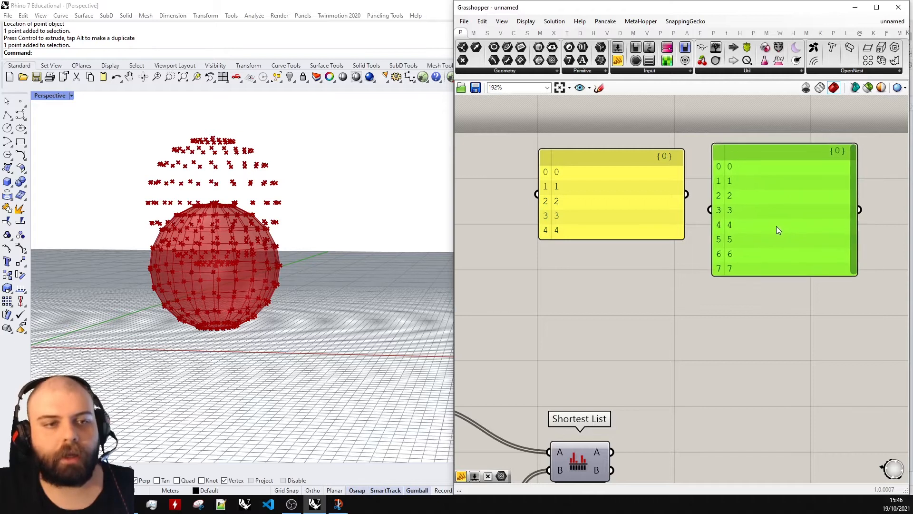
# Sketch lines linking items 0 to 4 of the first example Panel to the matching items of the second.
pyautogui.scroll(3, 620, 177)
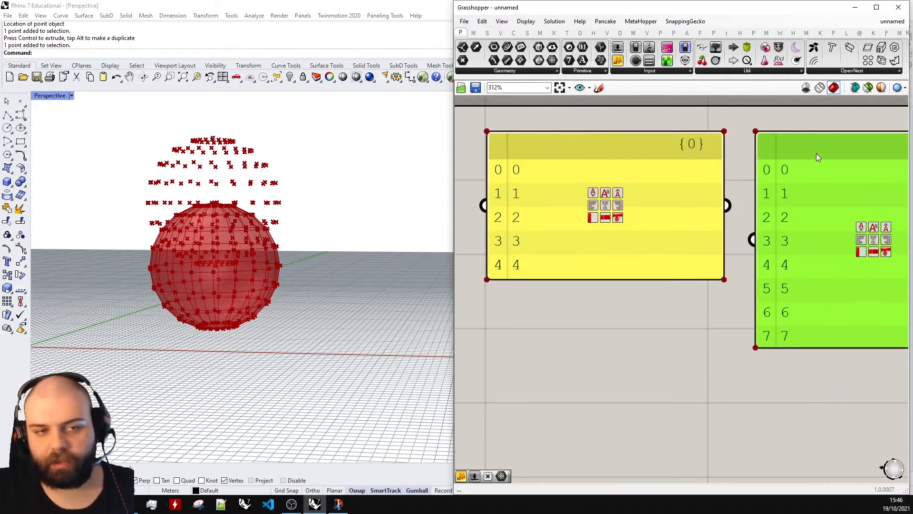
pyautogui.scroll(-4, 619, 228)
pyautogui.scroll(3, 584, 351)
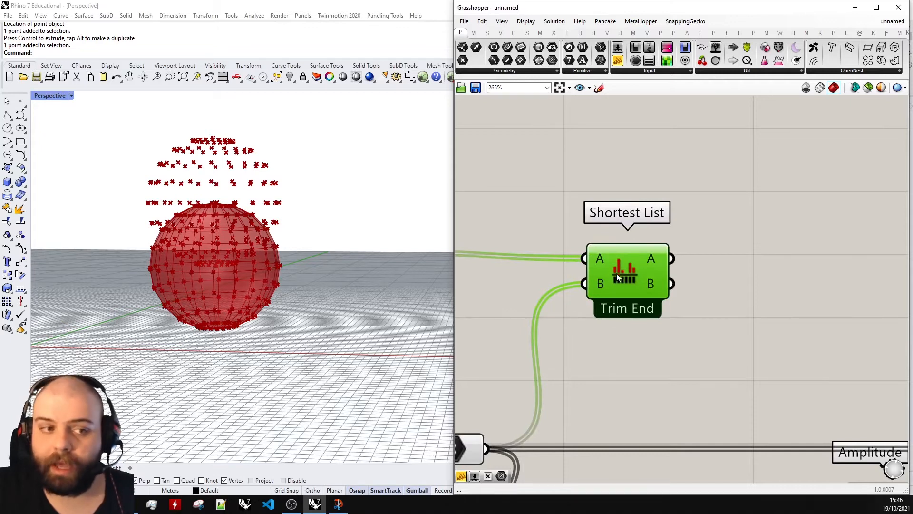
pyautogui.scroll(-4, 617, 273)
pyautogui.scroll(3, 678, 239)
pyautogui.click(597, 92)
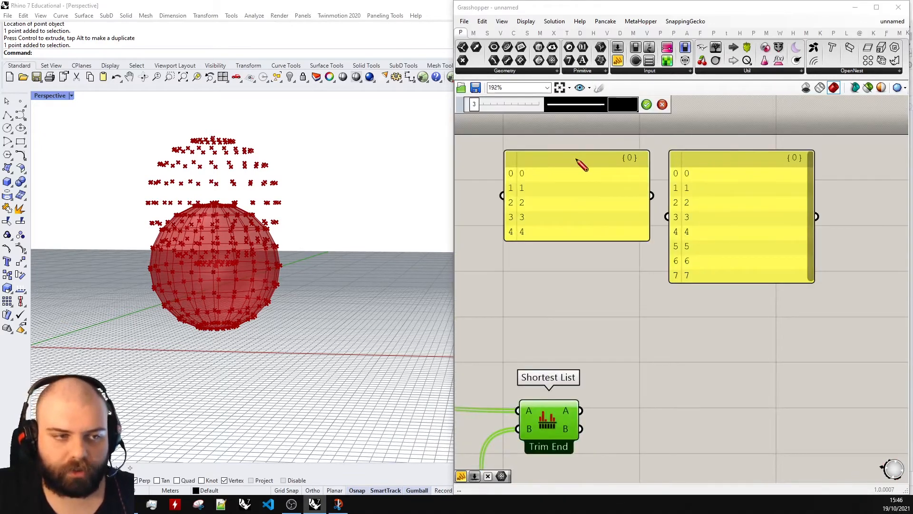
pyautogui.scroll(2, 577, 171)
pyautogui.moveTo(661, 184)
pyautogui.mouseDown()
pyautogui.moveTo(726, 186)
pyautogui.moveTo(676, 209)
pyautogui.moveTo(740, 223)
pyautogui.mouseUp()
pyautogui.moveTo(680, 245); pyautogui.dragTo(742, 247)
pyautogui.moveTo(674, 263); pyautogui.dragTo(747, 263)
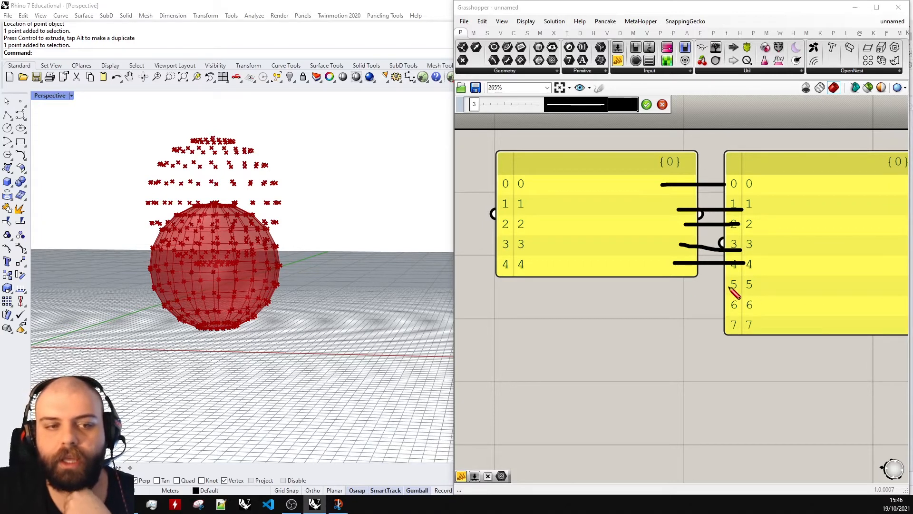
# Sketch a cross over the unmatched items 5 to 7 of the second example Panel and finish the sketch.
pyautogui.scroll(-3, 765, 176)
pyautogui.scroll(4, 825, 204)
pyautogui.scroll(-3, 825, 204)
pyautogui.scroll(4, 636, 285)
pyautogui.moveTo(628, 247); pyautogui.dragTo(730, 321)
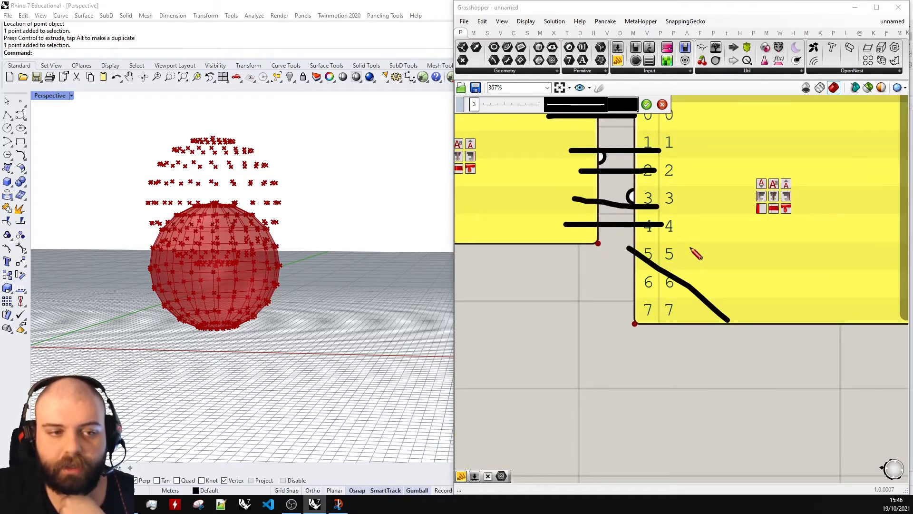
pyautogui.moveTo(693, 247); pyautogui.dragTo(612, 345)
pyautogui.click(646, 104)
# Place a copy of the five-item Panel beside the second example Panel and delete the copy again.
pyautogui.scroll(-5, 678, 351)
pyautogui.click(610, 276)
pyautogui.keyDown('alt'); pyautogui.moveTo(617, 274); pyautogui.dragTo(879, 267); pyautogui.keyUp('alt')
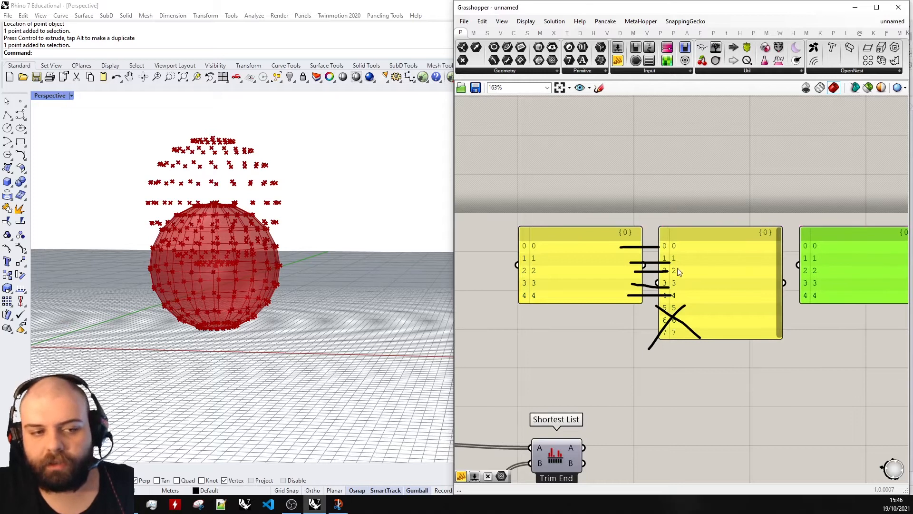
pyautogui.moveTo(757, 278); pyautogui.dragTo(679, 270, button='right')
pyautogui.press('Delete')
# Delete the two example Panels together with the sketched lines and cross over them.
pyautogui.scroll(-3, 770, 276)
pyautogui.moveTo(759, 316); pyautogui.dragTo(621, 248)
pyautogui.scroll(5, 663, 326)
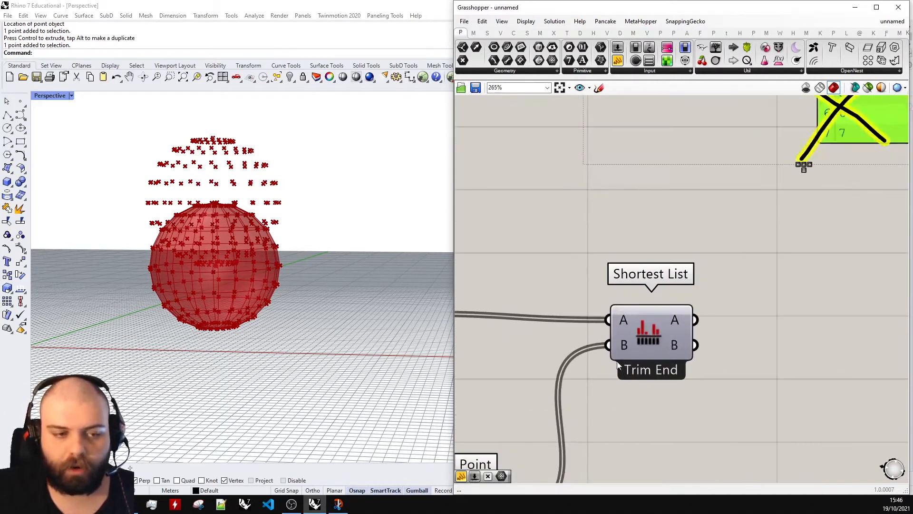
# Set the Shortest List component's trimming method to Interpolate.
pyautogui.rightClick(647, 333)
pyautogui.click(685, 411)
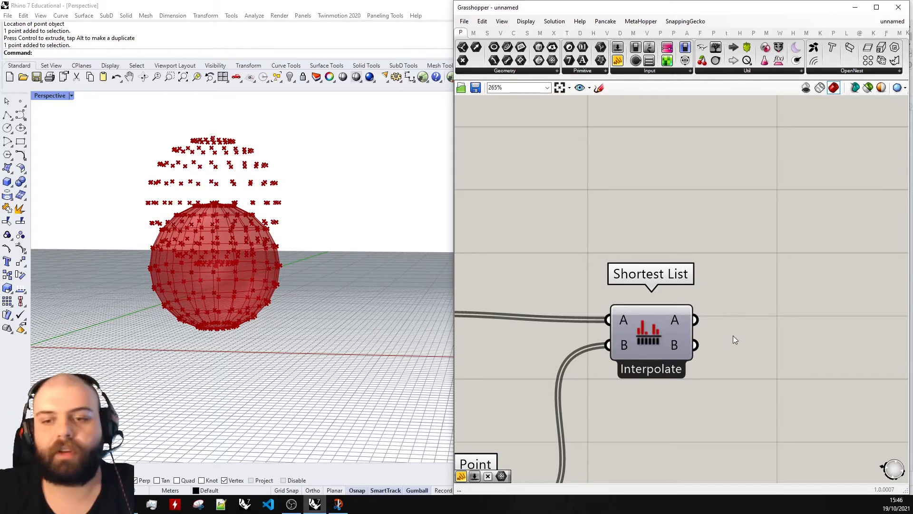
pyautogui.scroll(-4, 732, 335)
pyautogui.click(653, 293)
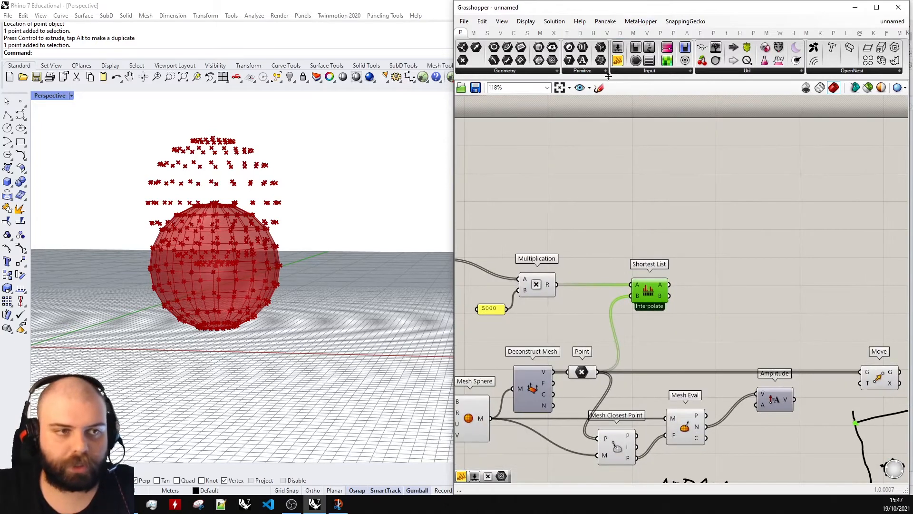
# Add a Panel above Shortest List and feed it Multiplication's R output to check the length of the list.
pyautogui.moveTo(655, 235); pyautogui.dragTo(655, 234)
pyautogui.moveTo(557, 285); pyautogui.dragTo(610, 233)
pyautogui.moveTo(681, 224); pyautogui.dragTo(787, 269)
pyautogui.scroll(3, 751, 192)
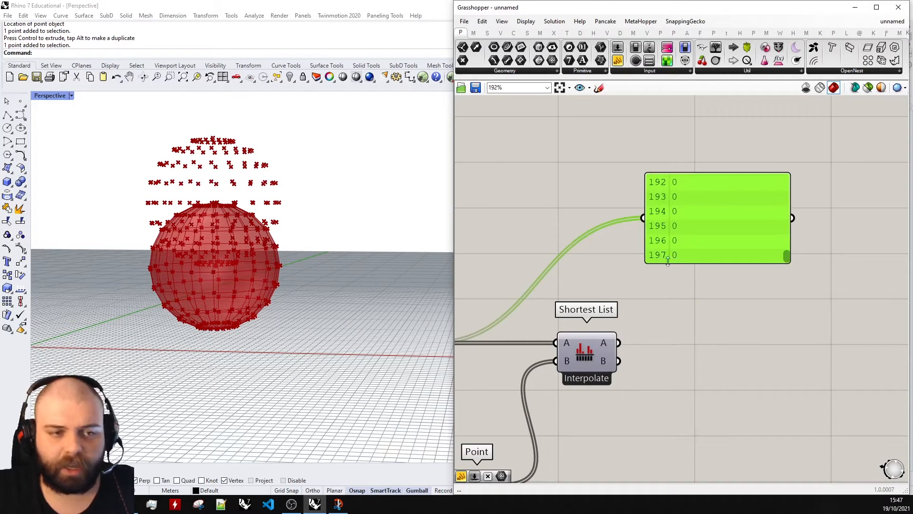
# Rewire the Panel to Shortest List's A output to compare the length of the matched list.
pyautogui.scroll(2, 640, 267)
pyautogui.moveTo(609, 369); pyautogui.dragTo(644, 197)
pyautogui.scroll(-3, 673, 244)
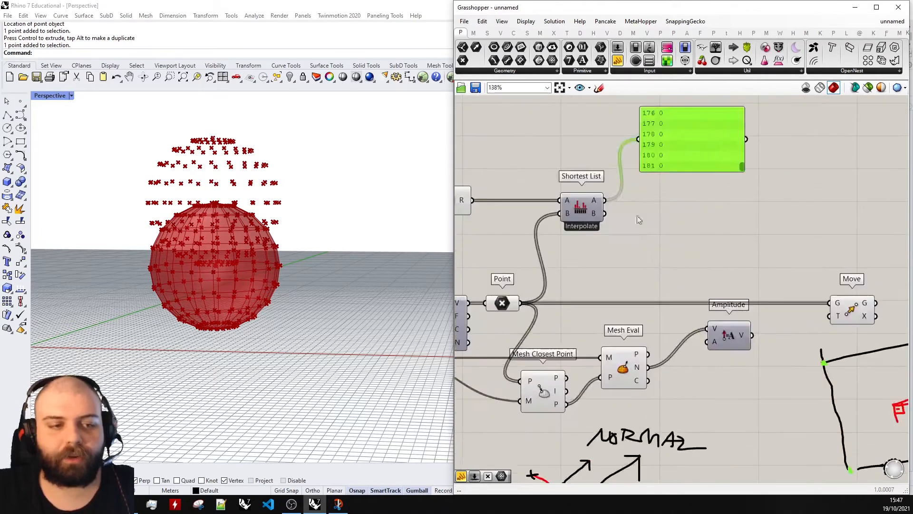
pyautogui.click(626, 209)
# Connect Shortest List's A output to Amplitude's A input and Amplitude's V output to Move's T input.
pyautogui.moveTo(606, 201); pyautogui.dragTo(709, 351)
pyautogui.click(729, 335)
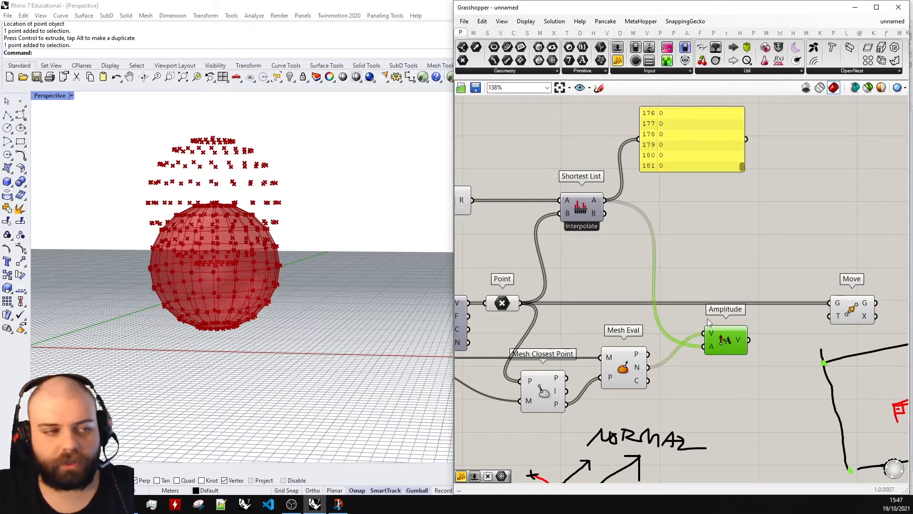
pyautogui.scroll(3, 827, 314)
pyautogui.moveTo(706, 351); pyautogui.dragTo(820, 315)
# Delete the Panel that reads Shortest List's A output.
pyautogui.scroll(-3, 818, 312)
pyautogui.moveTo(791, 263); pyautogui.dragTo(707, 135)
pyautogui.press('Delete')
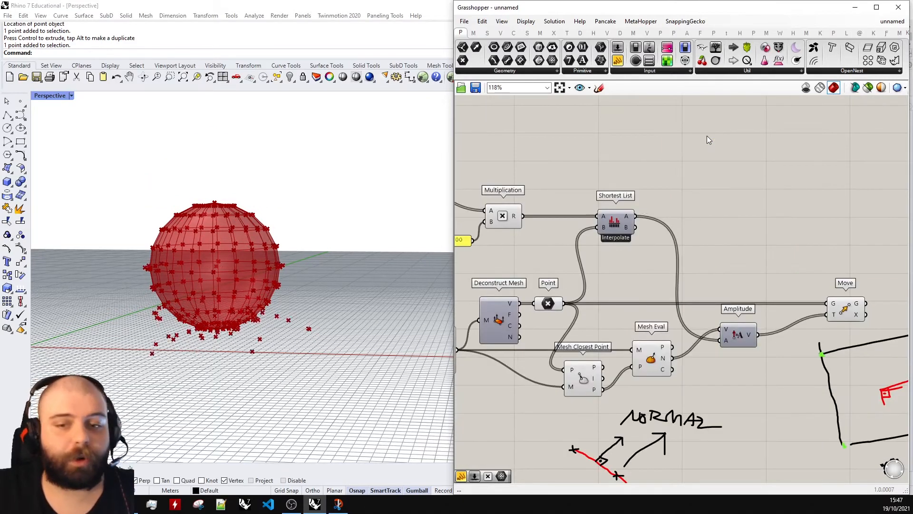
# Examine in the Perspective view how the moved points displace from the mesh sphere with the live sound.
pyautogui.scroll(5, 231, 304)
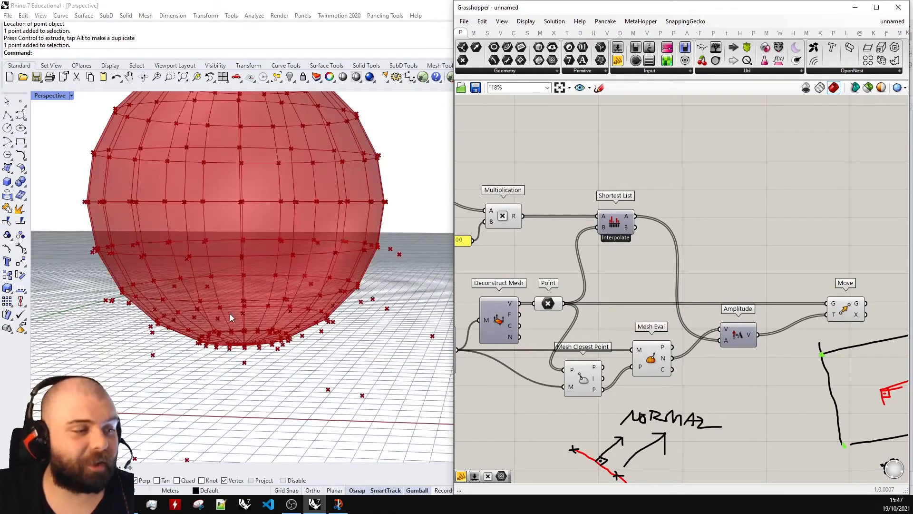
pyautogui.scroll(-2, 230, 317)
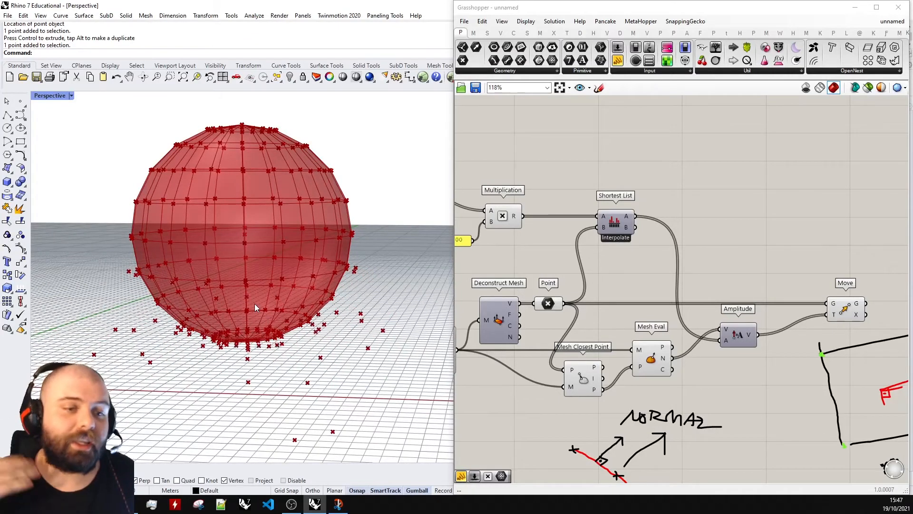
pyautogui.scroll(-5, 255, 304)
pyautogui.moveTo(255, 303)
pyautogui.mouseDown(button='right')
pyautogui.moveTo(264, 295)
pyautogui.moveTo(265, 304)
pyautogui.mouseUp(button='right')
pyautogui.scroll(-3, 658, 281)
pyautogui.scroll(3, 640, 349)
pyautogui.scroll(-3, 799, 345)
pyautogui.scroll(2, 663, 339)
# Disable the preview of the intermediate point components, including Mesh Closest Point and Mesh Eval.
pyautogui.moveTo(767, 350); pyautogui.dragTo(597, 252)
pyautogui.scroll(2, 596, 252)
pyautogui.middleClick(608, 253)
pyautogui.click(639, 223)
pyautogui.click(644, 226)
pyautogui.scroll(5, 333, 267)
pyautogui.moveTo(333, 266)
pyautogui.mouseDown(button='right')
pyautogui.moveTo(336, 235)
pyautogui.moveTo(327, 259)
pyautogui.mouseUp(button='right')
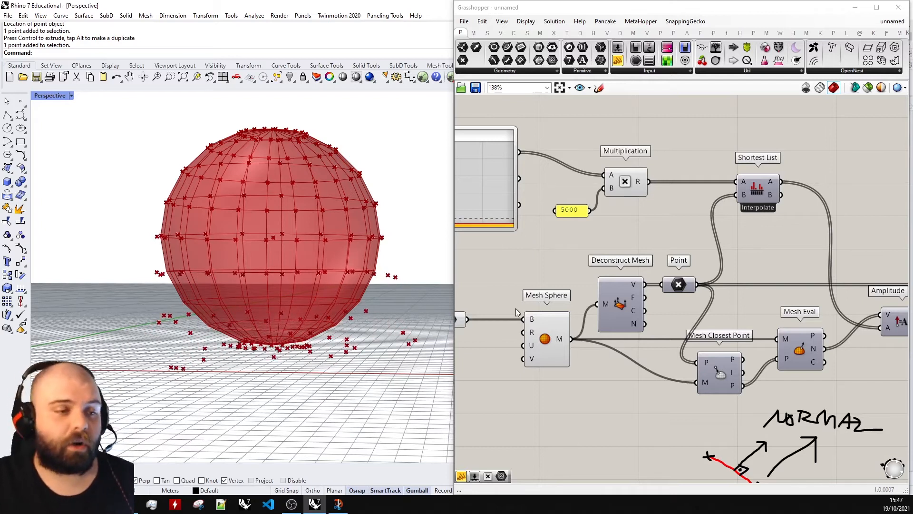
# Highlight the Mesh Sphere's geometry and shift the sketched quad face further below the Move component.
pyautogui.click(543, 347)
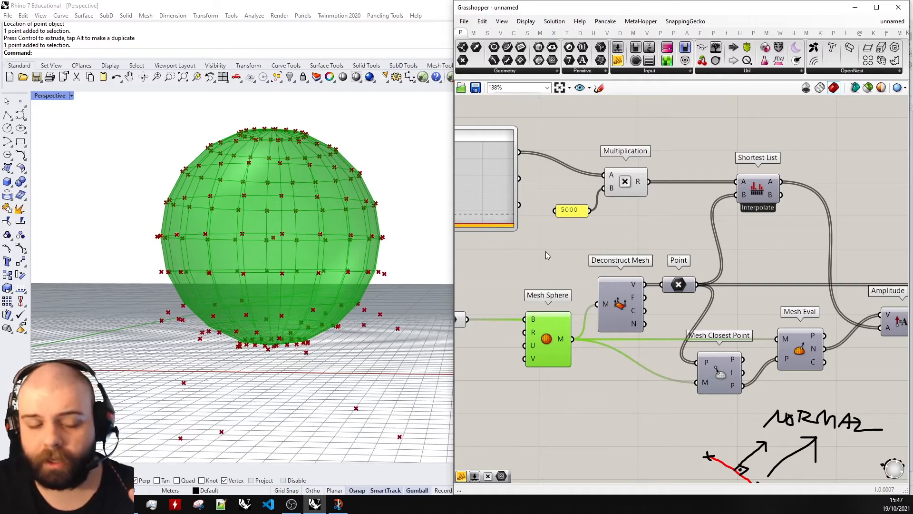
pyautogui.scroll(-3, 527, 256)
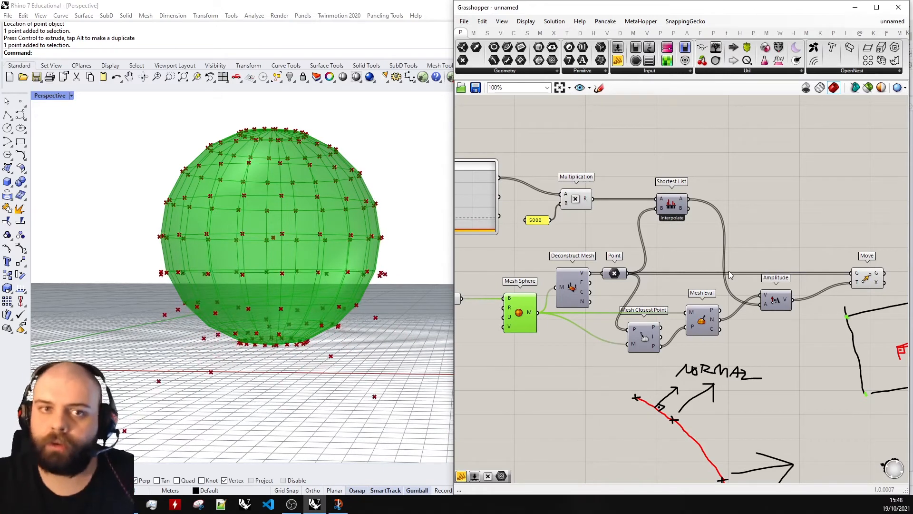
pyautogui.scroll(-6, 628, 267)
pyautogui.scroll(5, 772, 281)
pyautogui.moveTo(758, 364)
pyautogui.mouseDown()
pyautogui.moveTo(689, 322)
pyautogui.moveTo(633, 303)
pyautogui.mouseUp()
pyautogui.moveTo(683, 333); pyautogui.dragTo(695, 379)
# Add a Construct Mesh component to the canvas just after Move.
pyautogui.scroll(1, 638, 270)
pyautogui.scroll(3, 638, 269)
pyautogui.doubleClick(716, 268)
pyautogui.write('construct mesh')
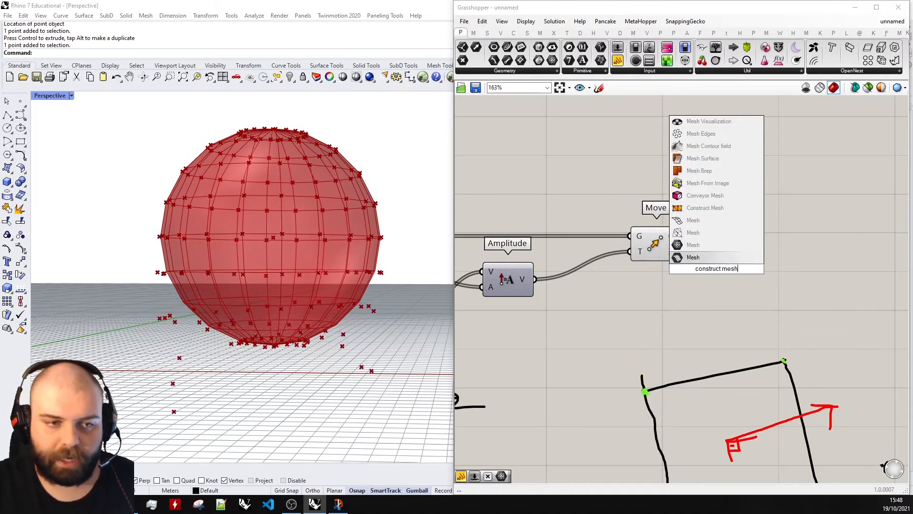
pyautogui.click(705, 208)
pyautogui.moveTo(722, 261); pyautogui.dragTo(778, 261)
pyautogui.click(784, 216)
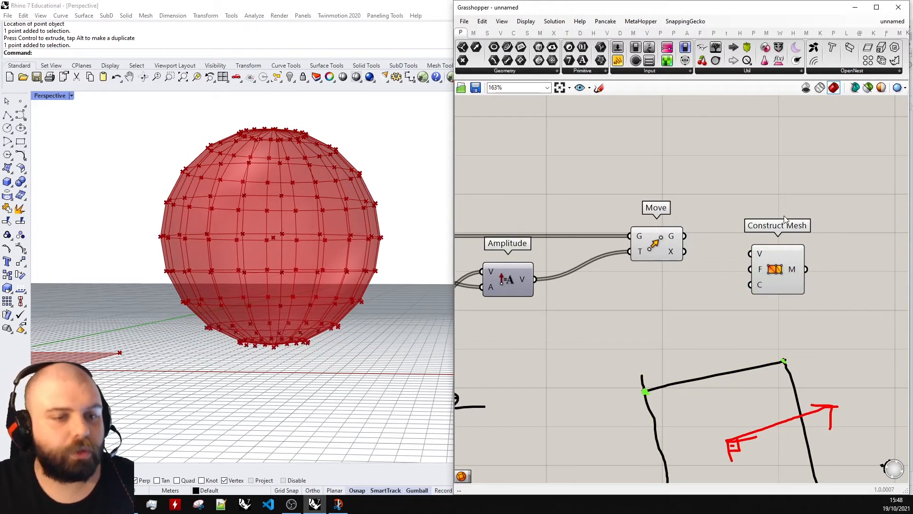
# Check the Faces input of Construct Mesh, add a Panel below Move and extract that input as a separate parameter.
pyautogui.scroll(2, 748, 242)
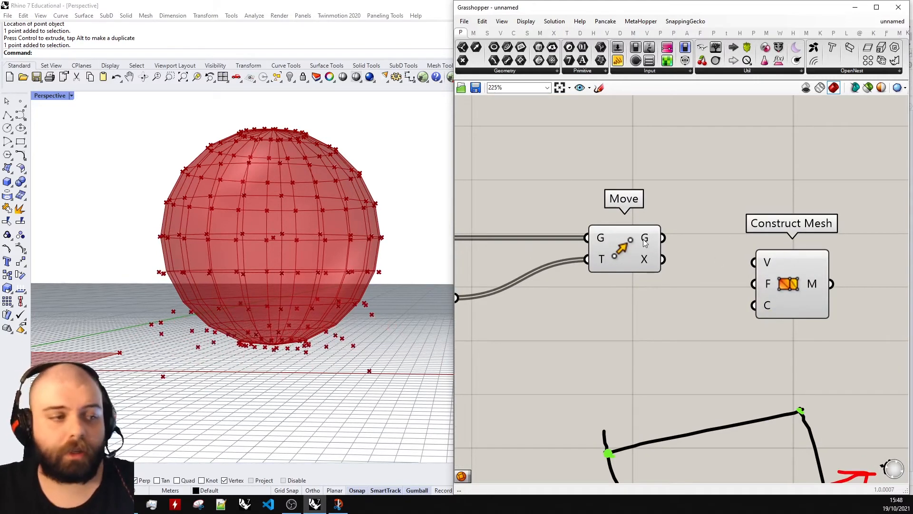
pyautogui.moveTo(768, 286)
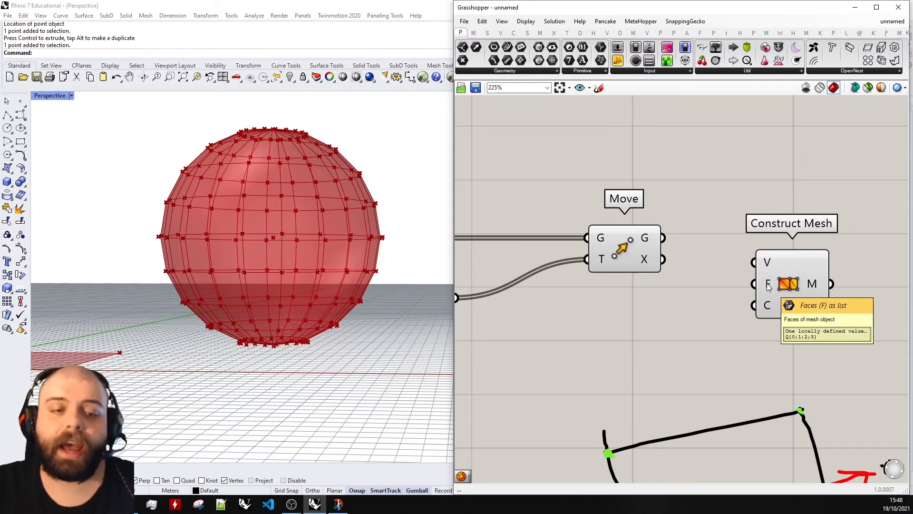
pyautogui.moveTo(617, 61); pyautogui.dragTo(673, 306)
pyautogui.moveTo(753, 277); pyautogui.dragTo(696, 354)
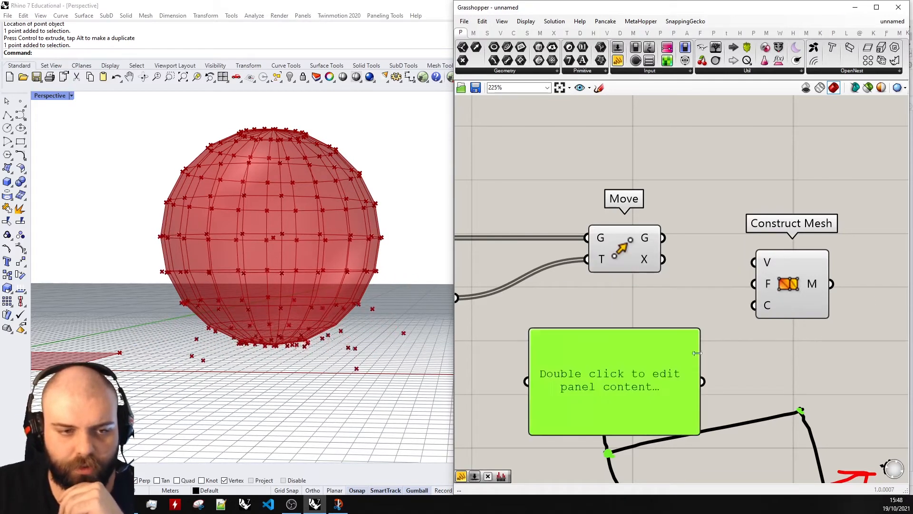
pyautogui.rightClick(771, 284)
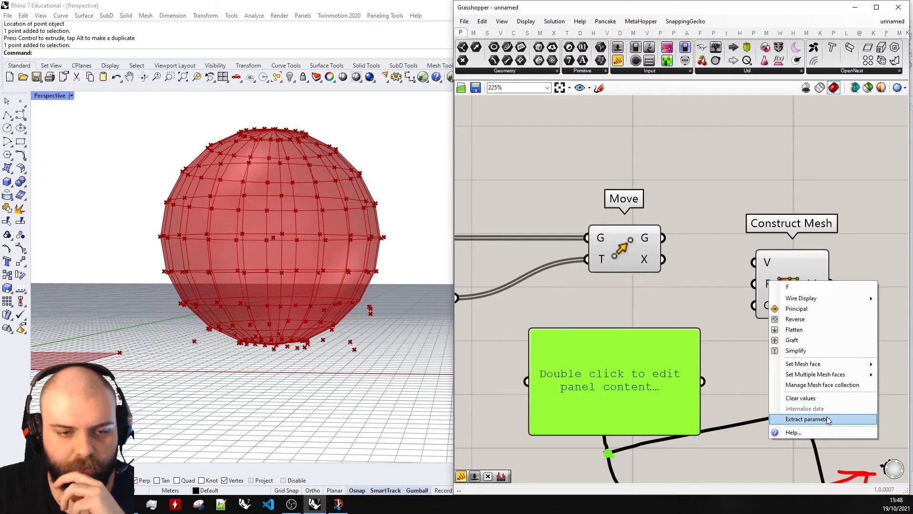
pyautogui.click(804, 412)
# Connect the extracted face parameter to the Panel, move the Panel higher and examine how its default quad face is written.
pyautogui.moveTo(645, 311); pyautogui.dragTo(569, 379)
pyautogui.scroll(-4, 591, 366)
pyautogui.moveTo(604, 354); pyautogui.dragTo(685, 196)
pyautogui.scroll(5, 715, 187)
pyautogui.scroll(3, 670, 195)
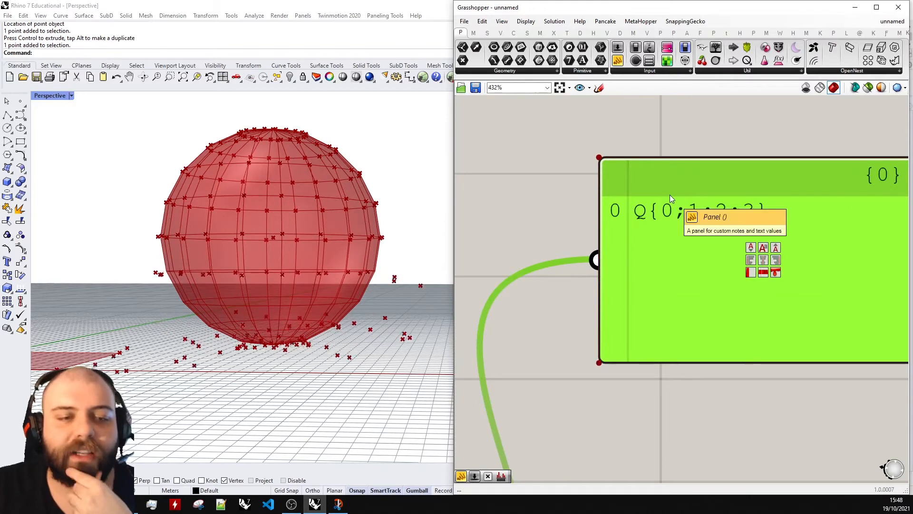
pyautogui.scroll(-4, 656, 212)
pyautogui.scroll(3, 664, 213)
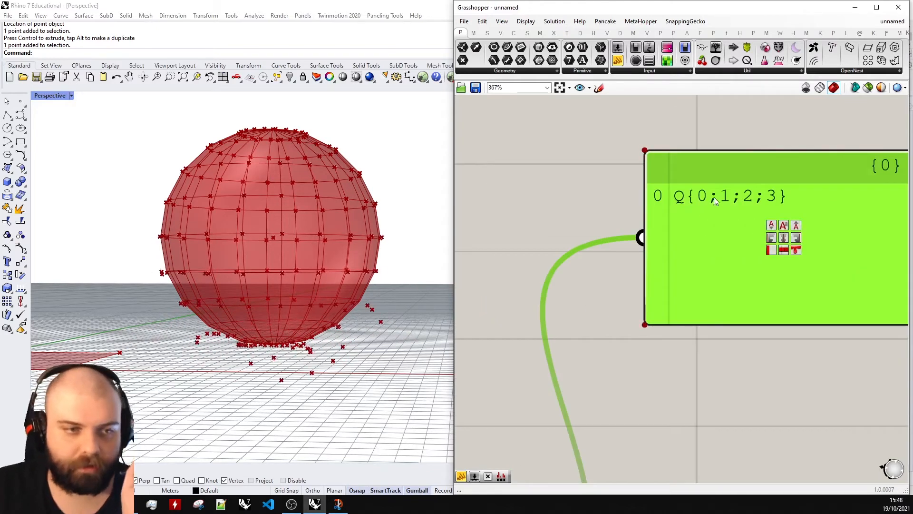
pyautogui.scroll(-5, 714, 197)
pyautogui.scroll(4, 784, 206)
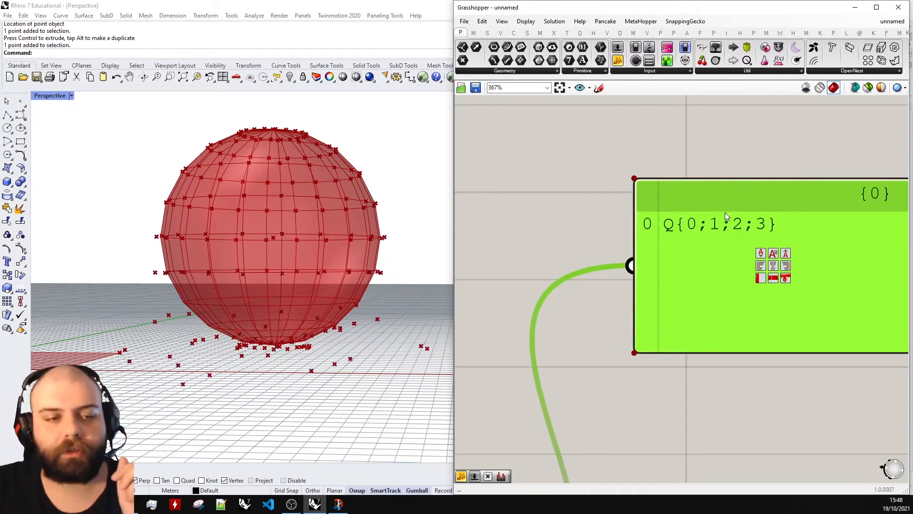
pyautogui.scroll(1, 725, 212)
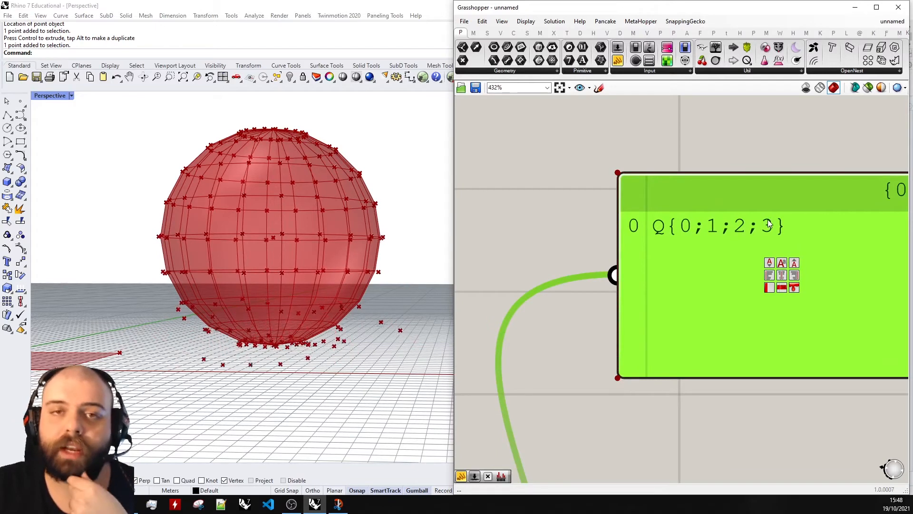
# Feed Deconstruct Mesh's F output into the Panel and examine the triangle and quad face entries of the sphere.
pyautogui.scroll(-6, 769, 224)
pyautogui.scroll(3, 627, 258)
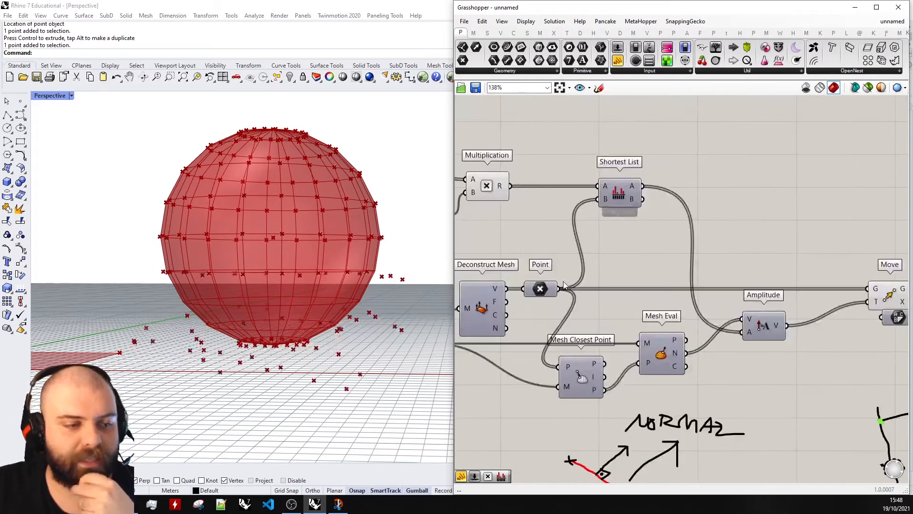
pyautogui.moveTo(501, 302); pyautogui.dragTo(785, 230)
pyautogui.scroll(-3, 502, 302)
pyautogui.scroll(1, 819, 241)
pyautogui.scroll(5, 862, 206)
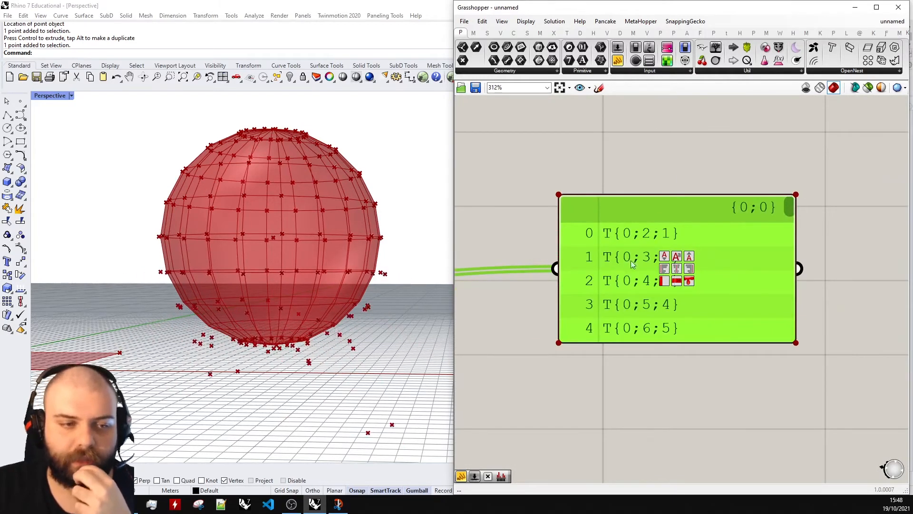
pyautogui.moveTo(788, 209); pyautogui.dragTo(786, 224)
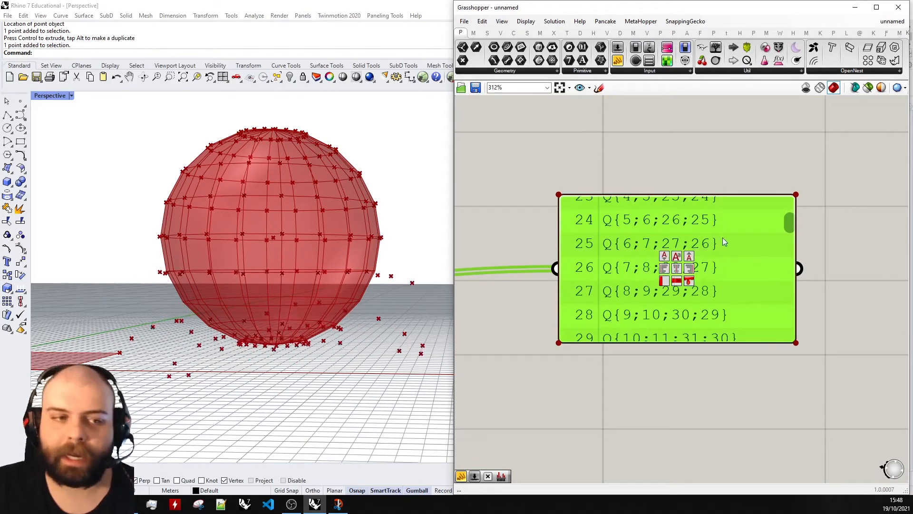
pyautogui.scroll(1, 716, 233)
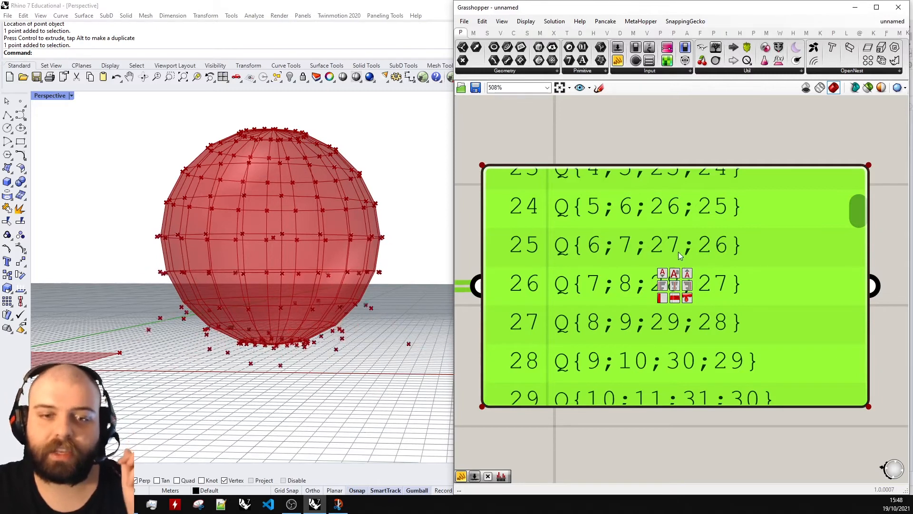
pyautogui.scroll(-5, 712, 252)
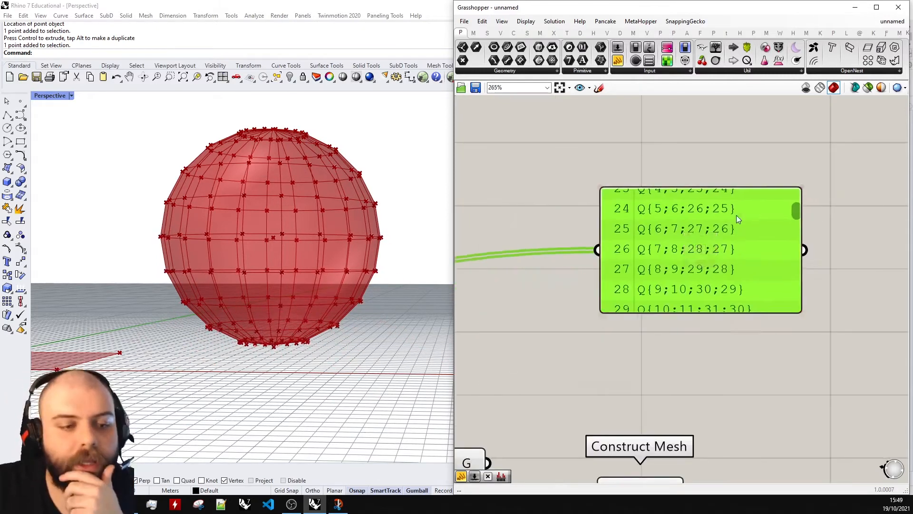
# Remove the Panel and the extracted face parameter, and connect Move's G output to Construct Mesh's V input.
pyautogui.scroll(3, 595, 345)
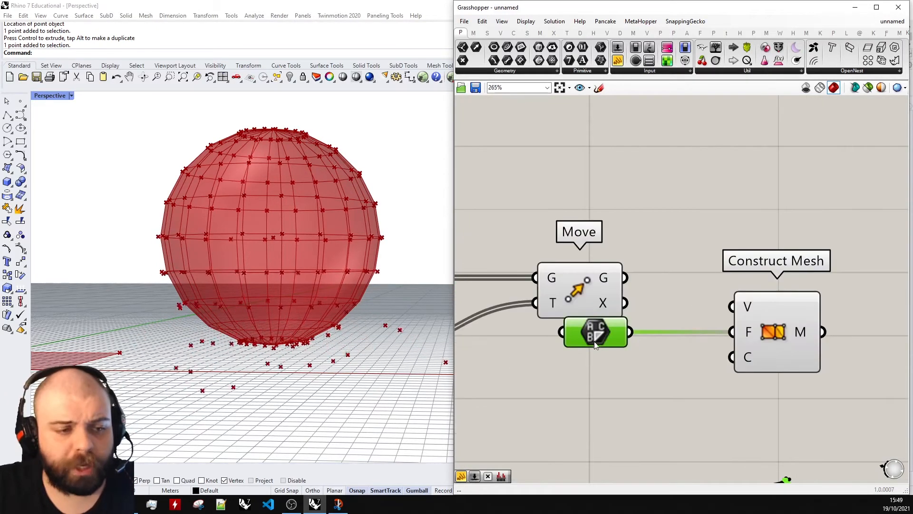
pyautogui.click(591, 297)
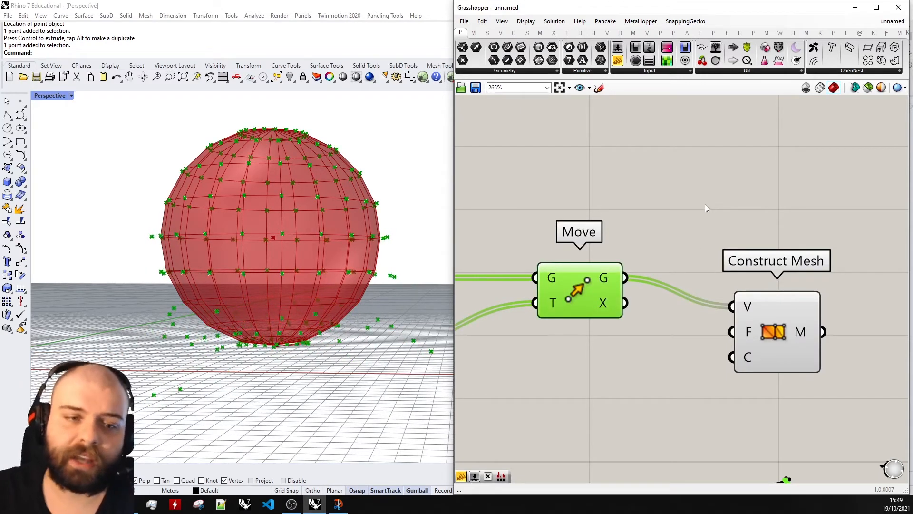
# Connect Deconstruct Mesh's F output to Construct Mesh's F input.
pyautogui.scroll(-6, 724, 211)
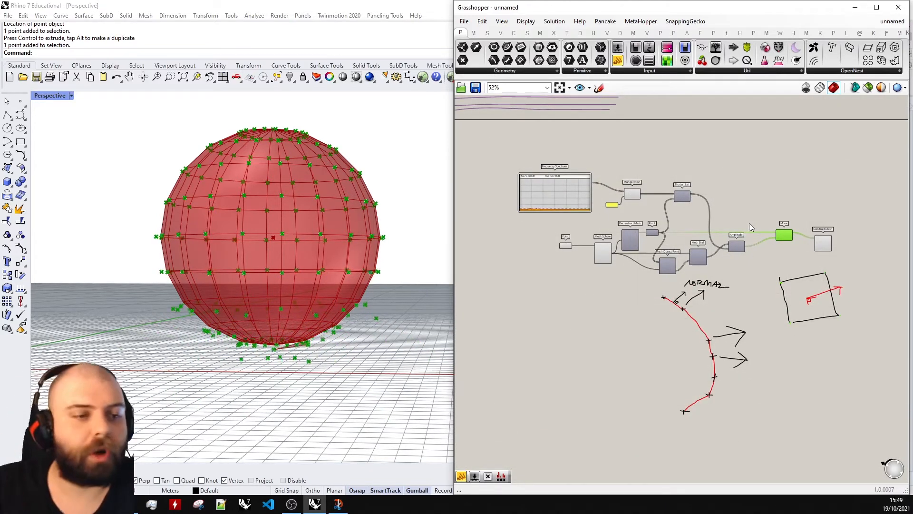
pyautogui.scroll(4, 701, 226)
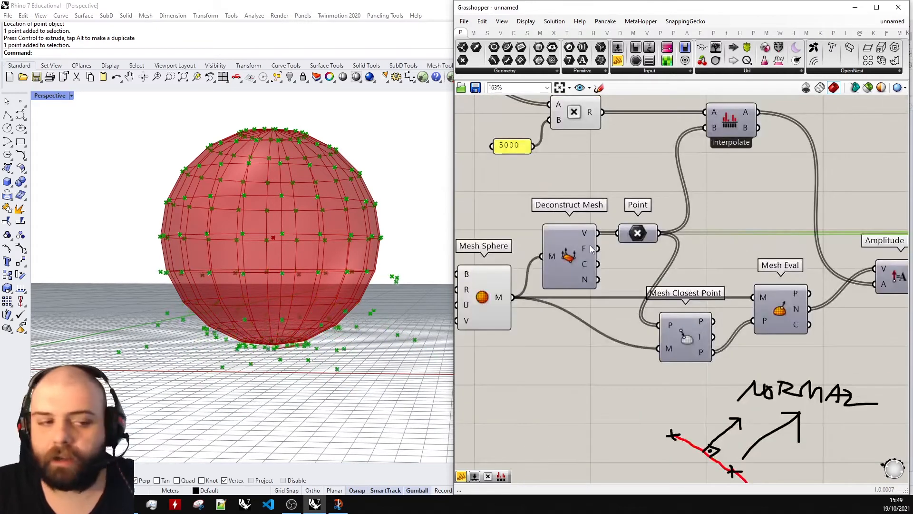
pyautogui.scroll(-5, 599, 249)
pyautogui.scroll(4, 765, 249)
pyautogui.moveTo(598, 248); pyautogui.dragTo(572, 201)
# Disable the preview of every component except Construct Mesh and view the deformed mesh in Perspective.
pyautogui.scroll(-5, 766, 257)
pyautogui.middleClick(572, 198)
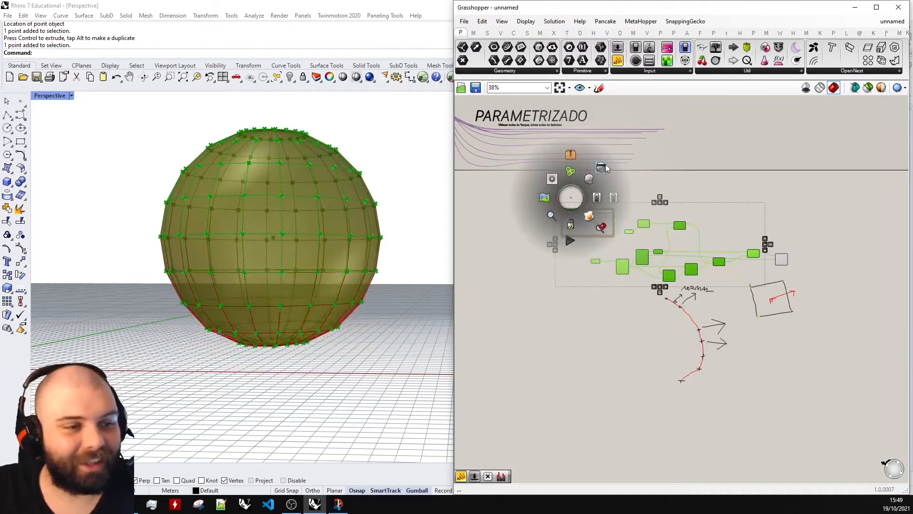
pyautogui.click(570, 154)
pyautogui.moveTo(270, 265); pyautogui.dragTo(230, 275, button='right')
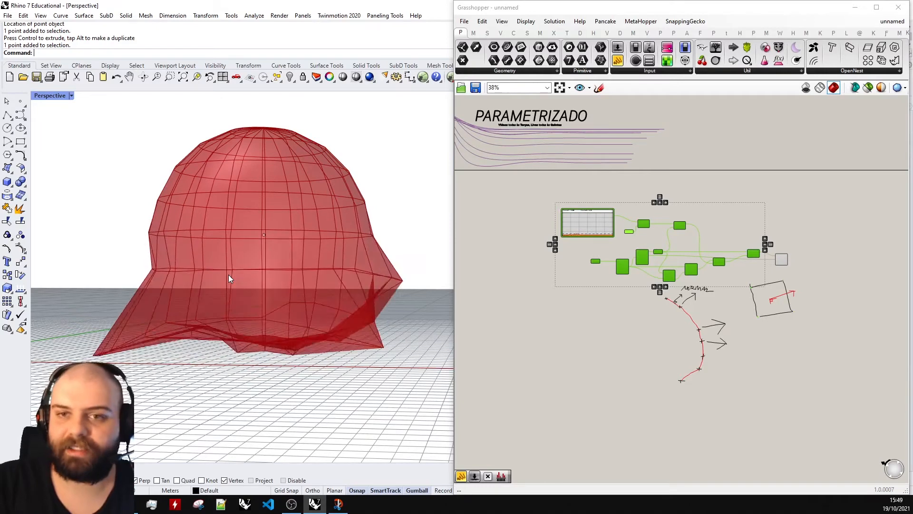
# Add a List Item component with its L input connected to Deconstruct Mesh's V output.
pyautogui.click(734, 196)
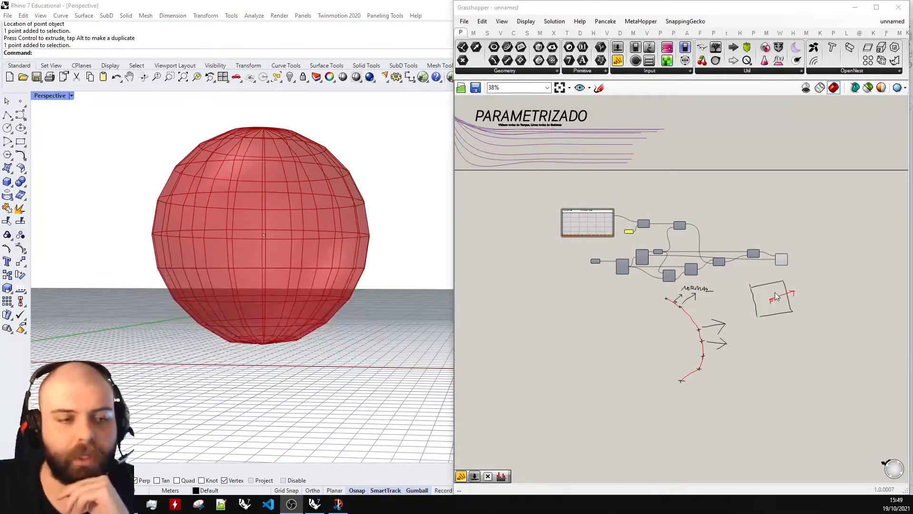
pyautogui.moveTo(368, 229); pyautogui.dragTo(353, 242, button='right')
pyautogui.scroll(-3, 353, 241)
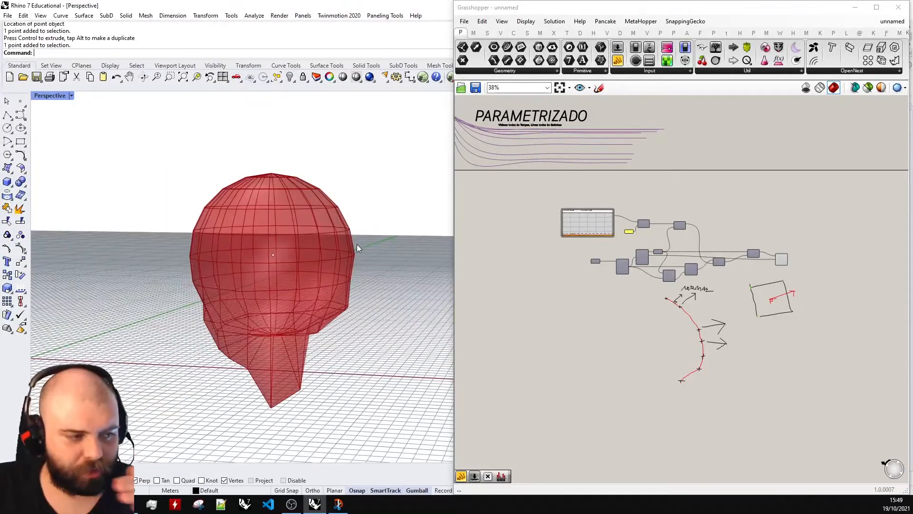
pyautogui.scroll(3, 652, 237)
pyautogui.scroll(2, 651, 241)
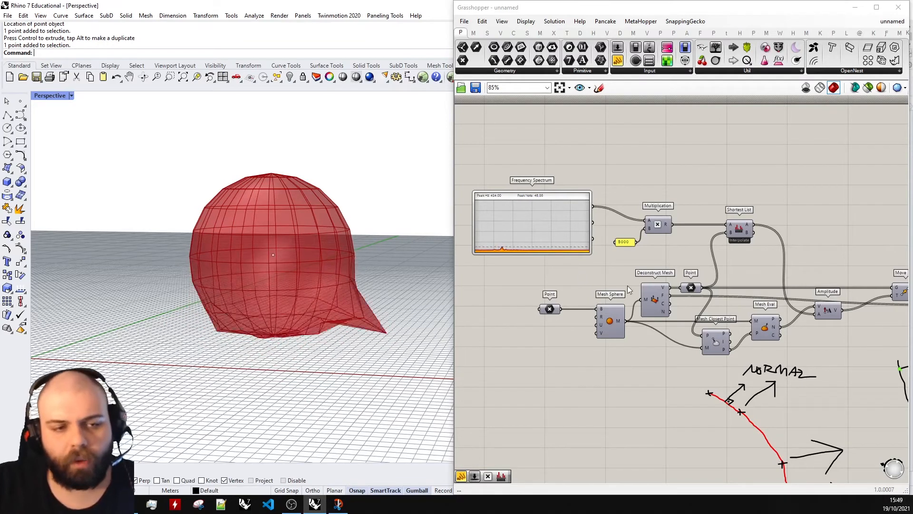
pyautogui.scroll(2, 658, 379)
pyautogui.doubleClick(658, 378)
pyautogui.write('lis')
pyautogui.click(639, 293)
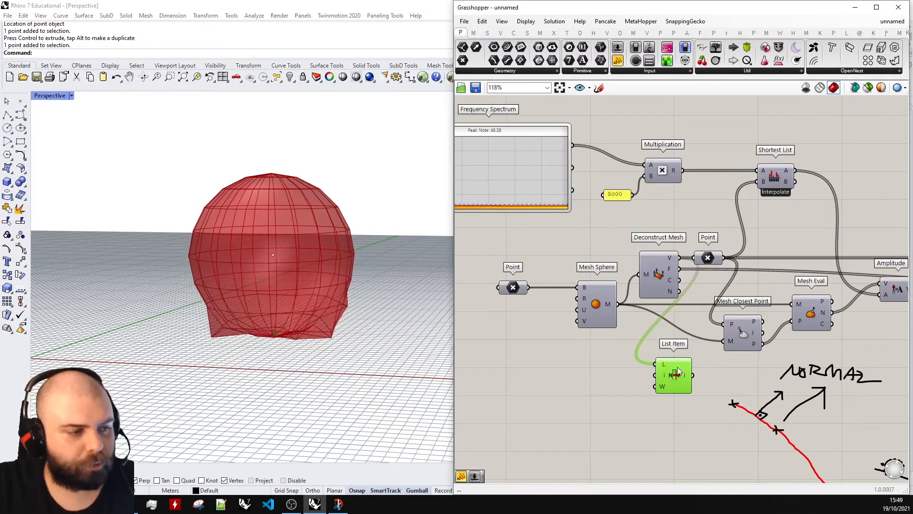
# Examine the values of Shortest List's A output from start to end in a Panel, then remove that Panel.
pyautogui.scroll(1, 321, 315)
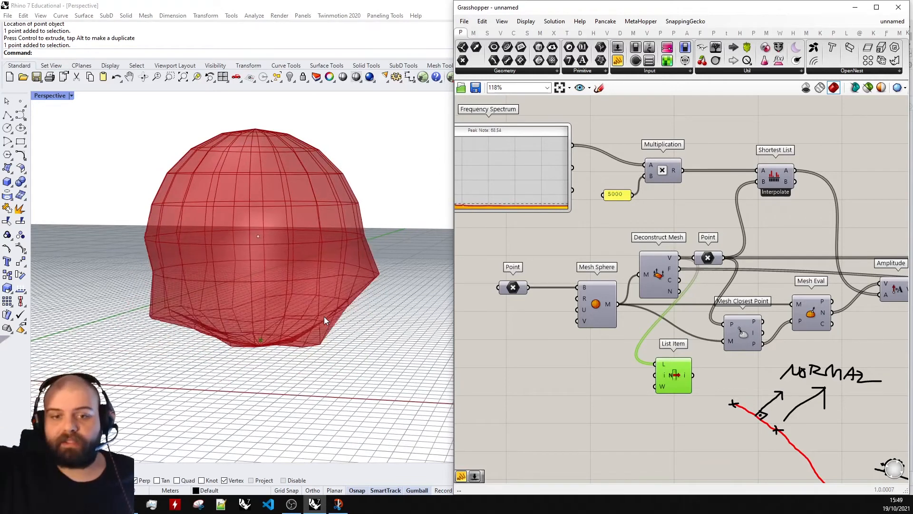
pyautogui.scroll(-2, 311, 324)
pyautogui.scroll(-2, 467, 257)
pyautogui.scroll(2, 666, 190)
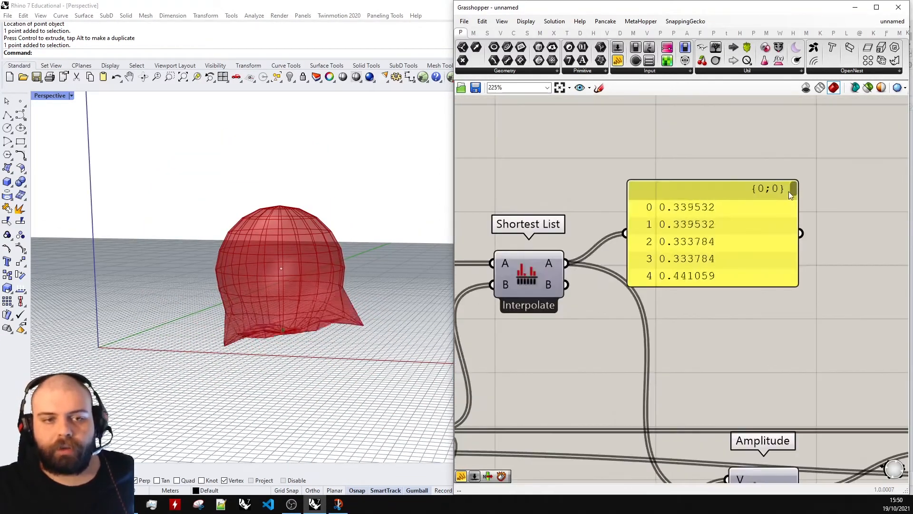
pyautogui.moveTo(790, 190); pyautogui.dragTo(793, 279)
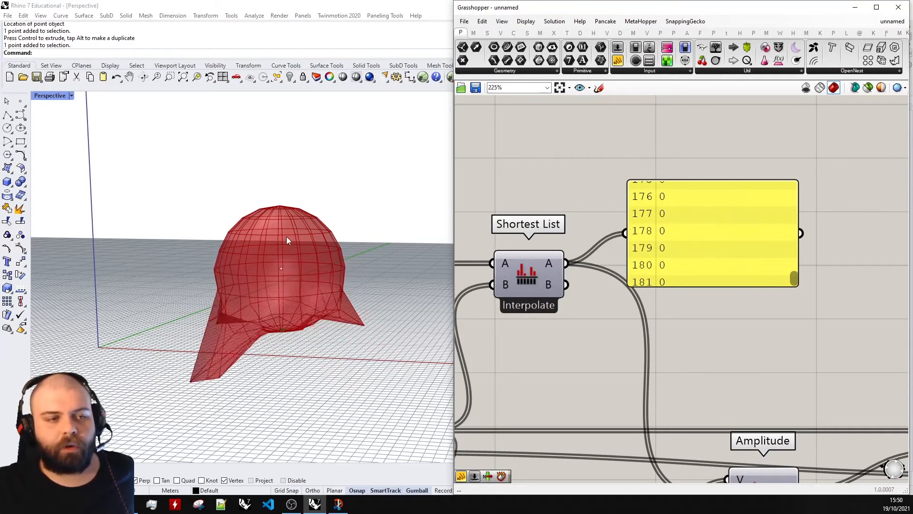
pyautogui.click(756, 233)
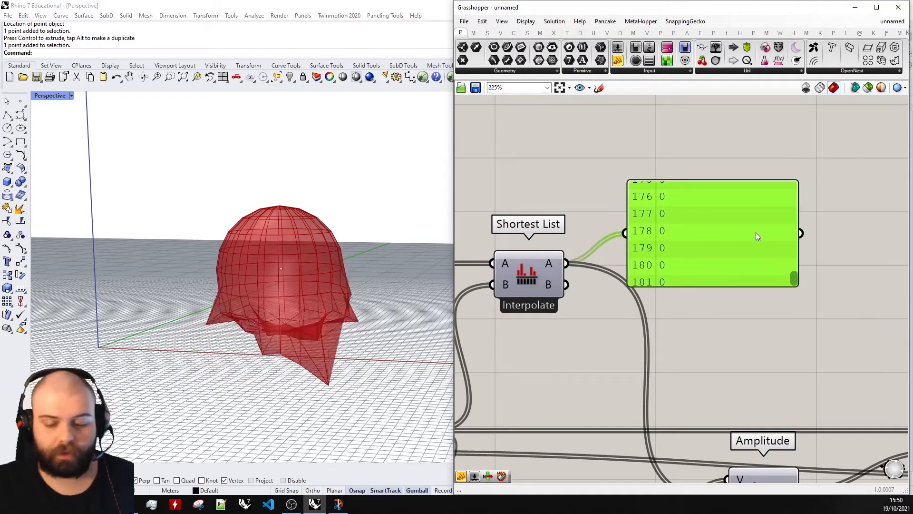
pyautogui.press('Delete')
pyautogui.scroll(-5, 829, 239)
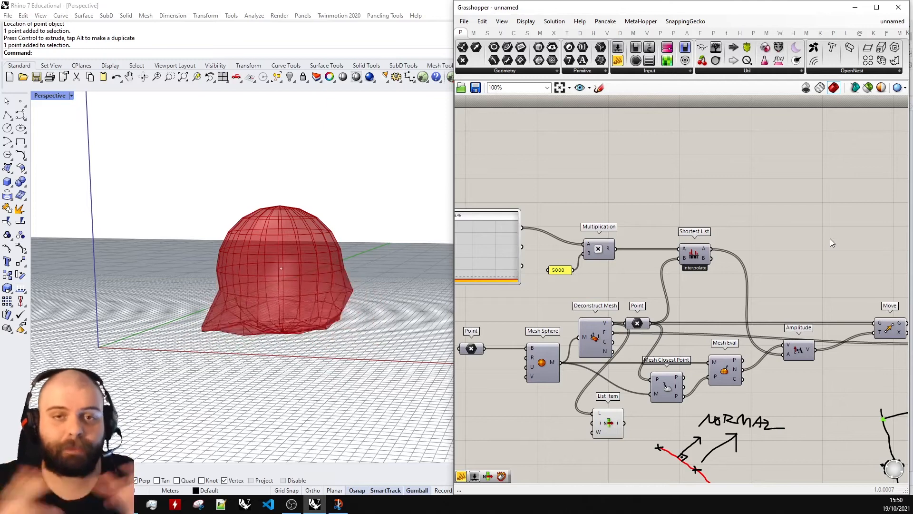
# Place a Jitter component above Multiplication on the canvas.
pyautogui.scroll(-3, 780, 214)
pyautogui.scroll(3, 636, 190)
pyautogui.moveTo(737, 269); pyautogui.dragTo(654, 226)
pyautogui.moveTo(727, 231); pyautogui.dragTo(616, 232)
pyautogui.doubleClick(683, 212)
pyautogui.write('jitt')
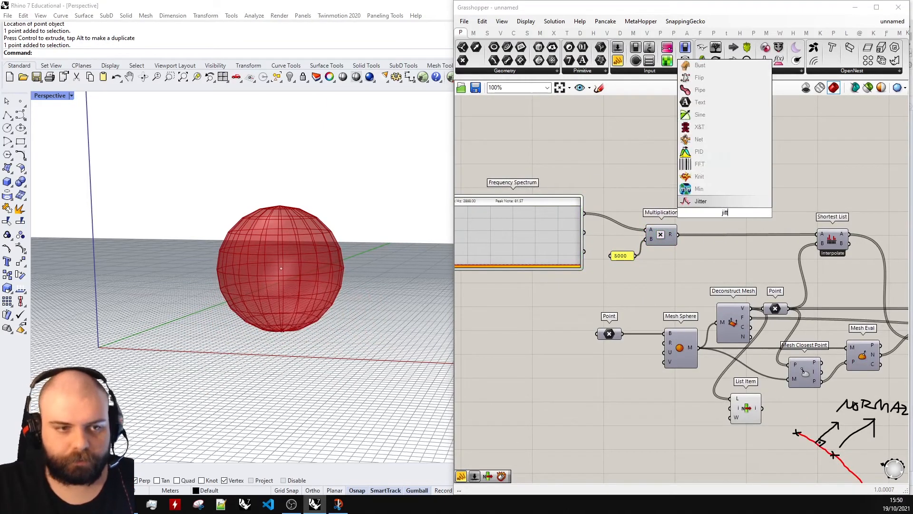
pyautogui.press('Return')
# Create a Panel with the values 0 to 4 as separate items and connect it to Jitter's L input.
pyautogui.moveTo(669, 223); pyautogui.dragTo(614, 306)
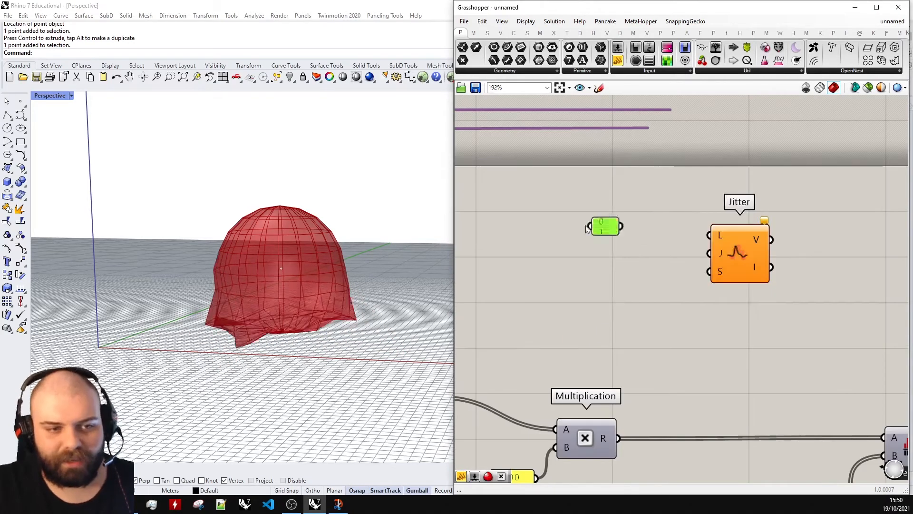
pyautogui.rightClick(561, 225)
pyautogui.click(612, 257)
pyautogui.moveTo(568, 285); pyautogui.dragTo(710, 235)
pyautogui.scroll(-4, 708, 238)
pyautogui.scroll(3, 704, 247)
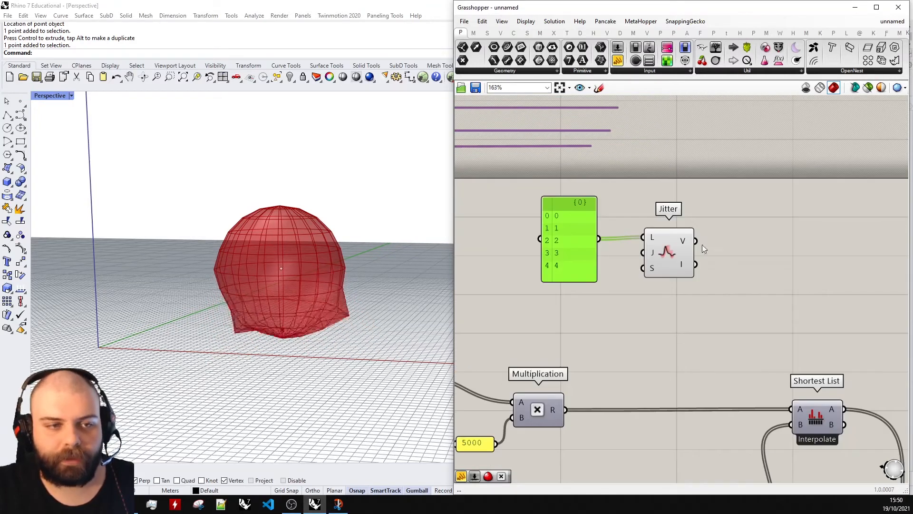
# Feed Jitter's V output into a new Panel and compare its order with the 0 to 4 input list.
pyautogui.click(719, 219)
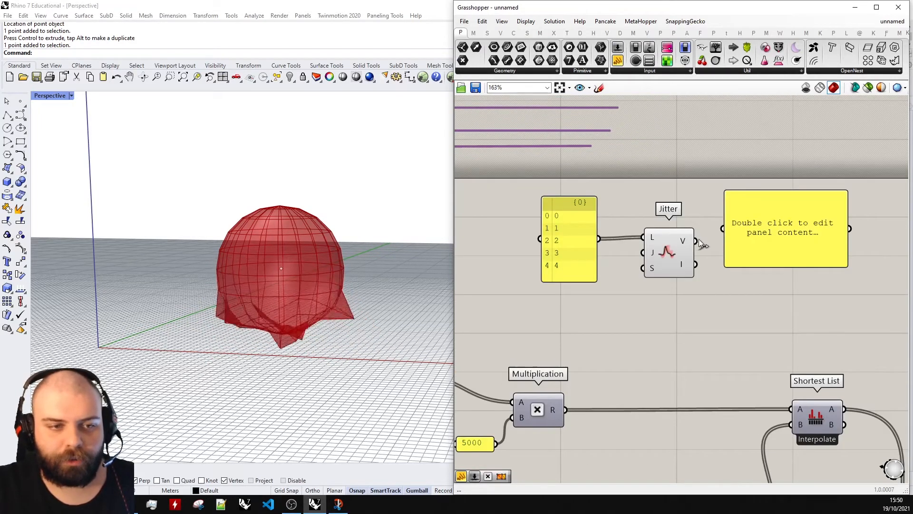
pyautogui.moveTo(697, 240); pyautogui.dragTo(761, 244)
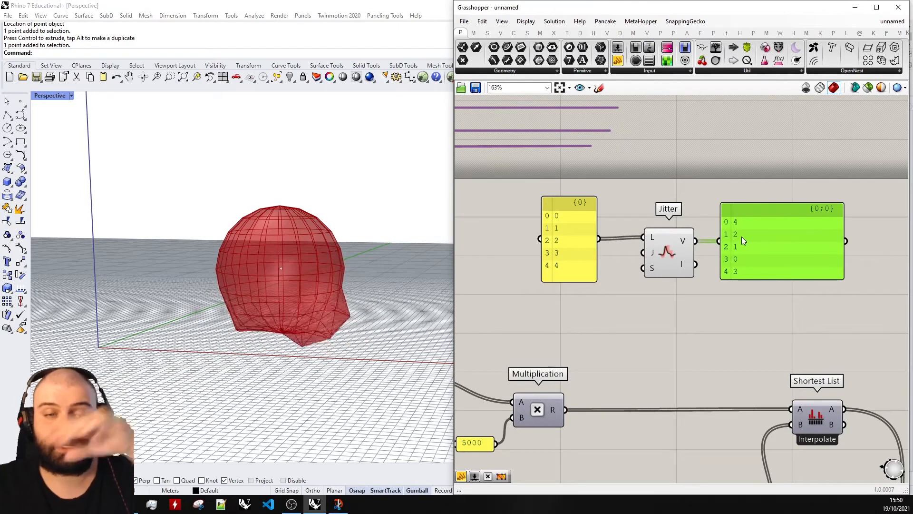
pyautogui.moveTo(573, 255); pyautogui.dragTo(570, 240)
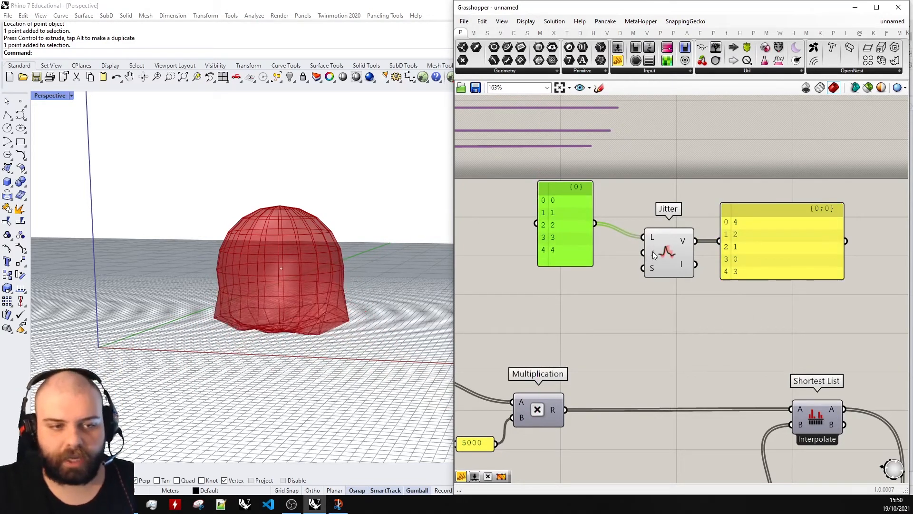
# Add a 0 to 1 decimal number slider, connect it to Jitter's J input and set it to 0.3.
pyautogui.click(588, 315)
pyautogui.scroll(1, 589, 314)
pyautogui.doubleClick(589, 315)
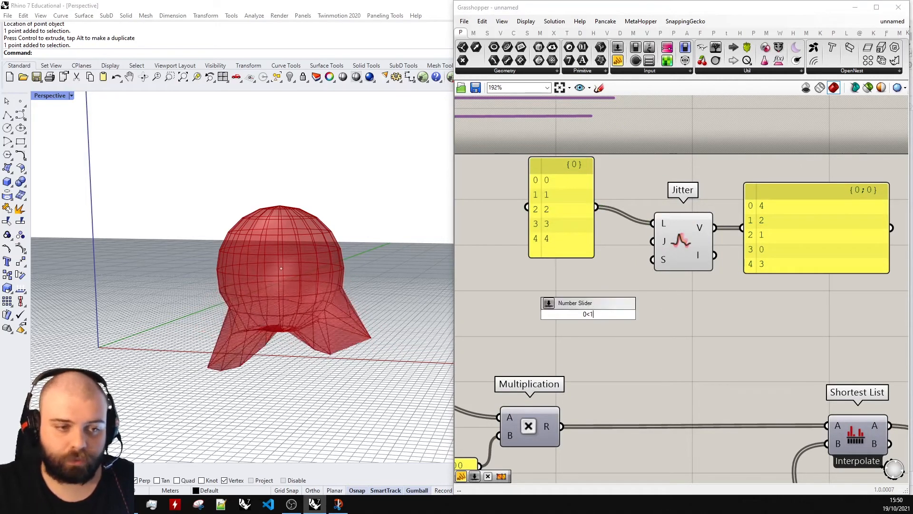
pyautogui.press('Return')
pyautogui.moveTo(534, 314); pyautogui.dragTo(506, 286)
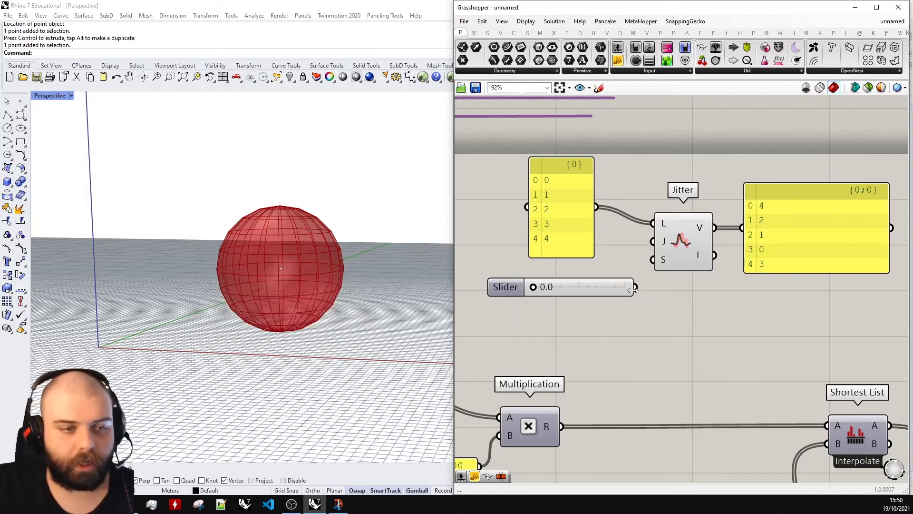
pyautogui.moveTo(638, 287); pyautogui.dragTo(653, 242)
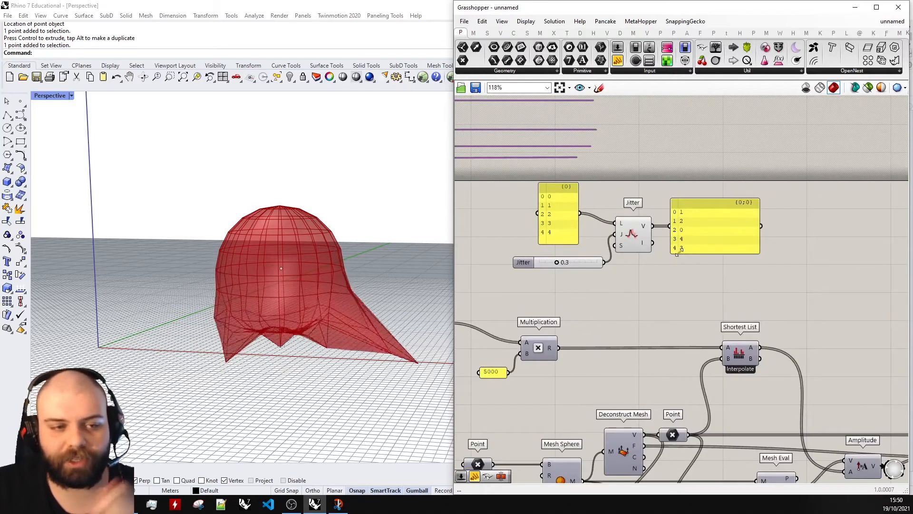
# Delete the two test Panels attached to Jitter's L input and V output.
pyautogui.click(680, 248)
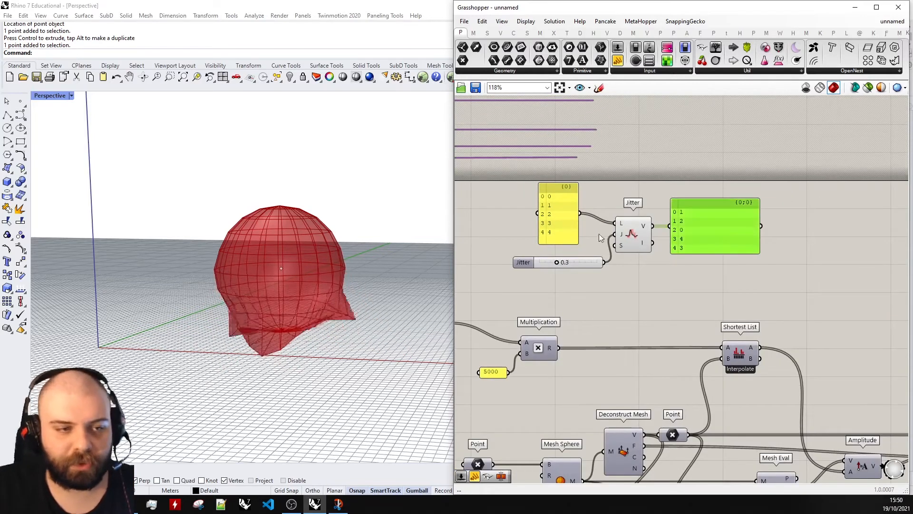
pyautogui.press('Delete')
pyautogui.click(570, 233)
pyautogui.press('Delete')
# Insert Jitter between Multiplication's R output and Shortest List's A input, using Jitter's L input and V output.
pyautogui.moveTo(626, 284); pyautogui.dragTo(642, 371)
pyautogui.click(614, 353)
pyautogui.scroll(3, 615, 354)
pyautogui.scroll(-2, 560, 325)
pyautogui.scroll(3, 542, 347)
pyautogui.moveTo(528, 331); pyautogui.dragTo(777, 326)
pyautogui.scroll(-2, 611, 314)
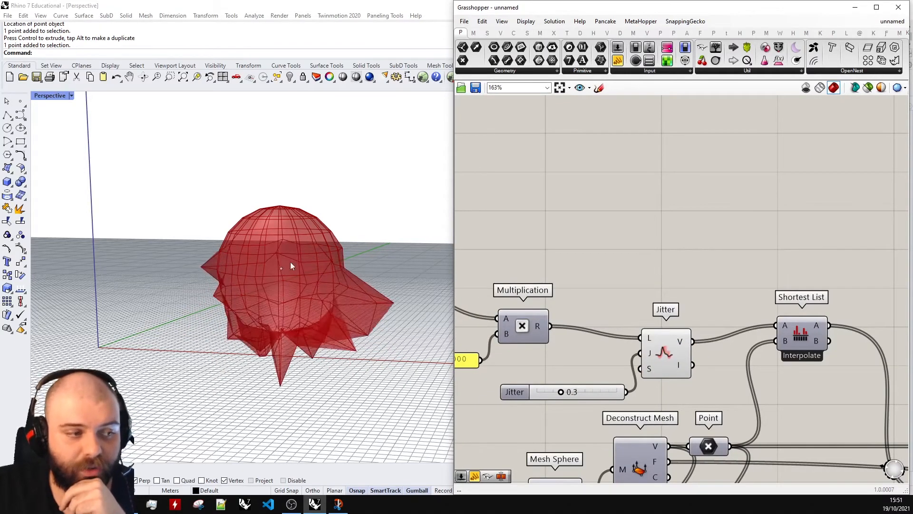
# Inspect the jittered mesh in Perspective and set the Jitter slider to 0.7.
pyautogui.scroll(5, 309, 287)
pyautogui.moveTo(309, 287)
pyautogui.mouseDown(button='right')
pyautogui.moveTo(315, 298)
pyautogui.moveTo(307, 284)
pyautogui.mouseUp(button='right')
pyautogui.scroll(-5, 307, 285)
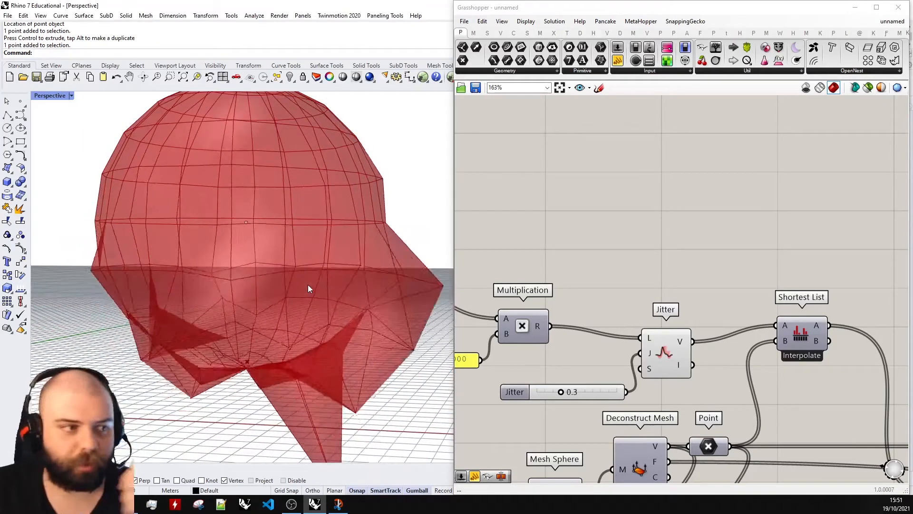
pyautogui.scroll(1, 563, 382)
pyautogui.moveTo(590, 386)
pyautogui.mouseDown()
pyautogui.moveTo(584, 371)
pyautogui.moveTo(576, 379)
pyautogui.moveTo(591, 379)
pyautogui.mouseUp()
pyautogui.click(583, 356)
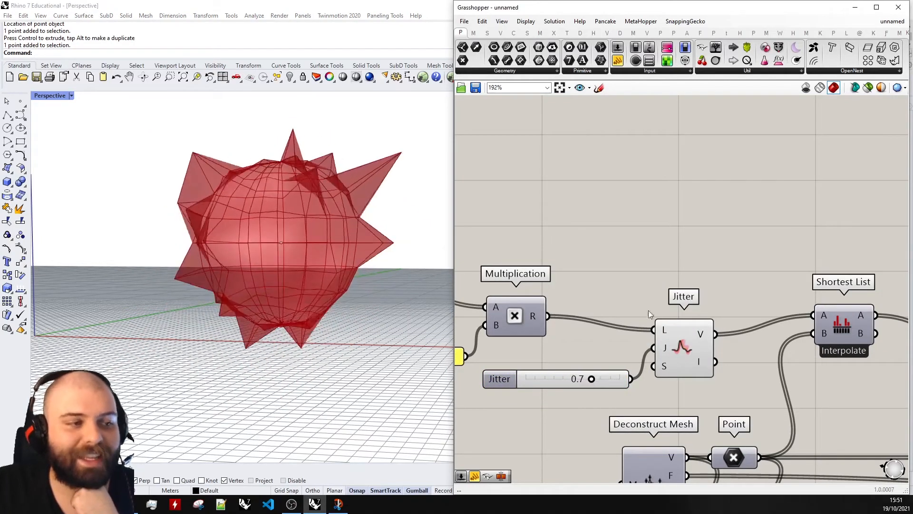
# Select Jitter together with its slider and turn off their preview.
pyautogui.scroll(-4, 679, 299)
pyautogui.scroll(1, 706, 390)
pyautogui.moveTo(708, 354); pyautogui.dragTo(618, 281)
pyautogui.middleClick(618, 259)
pyautogui.click(645, 233)
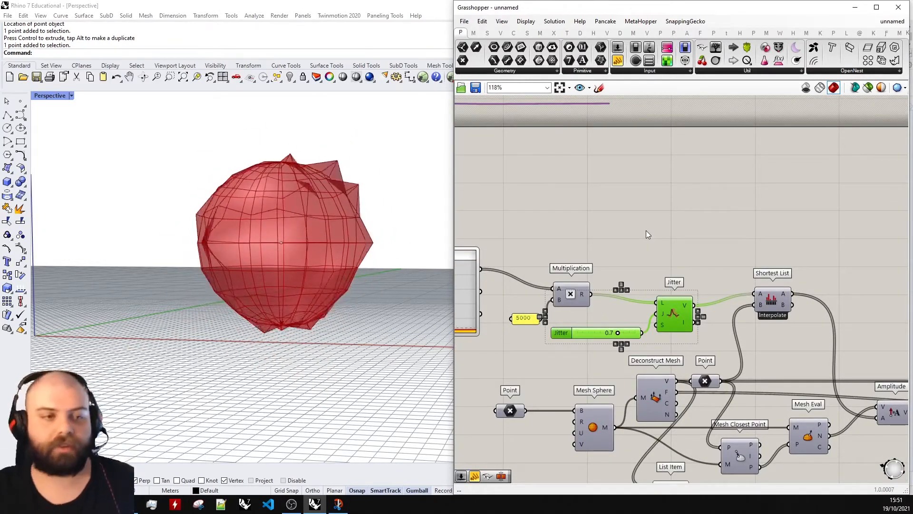
# Add a Mesh Colours component fed by Construct Mesh's M output and disable Construct Mesh's preview.
pyautogui.scroll(-3, 645, 230)
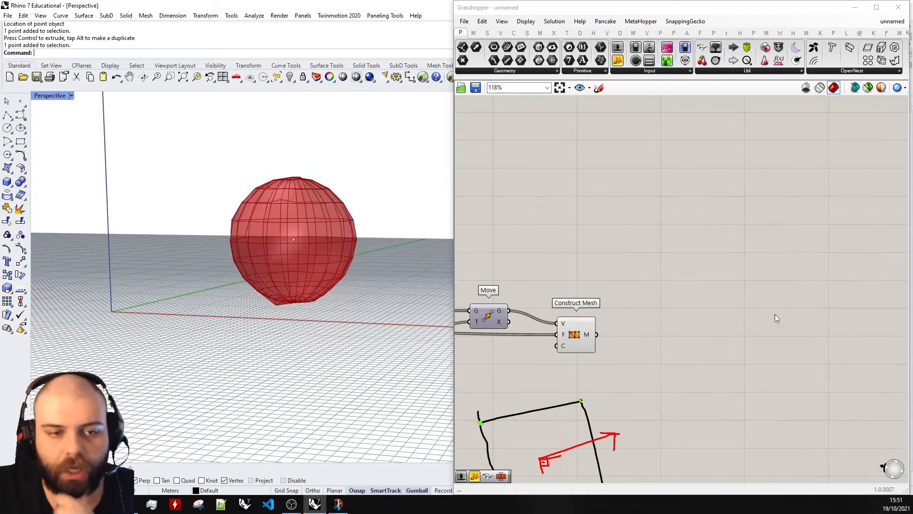
pyautogui.doubleClick(770, 321)
pyautogui.write('mesh color')
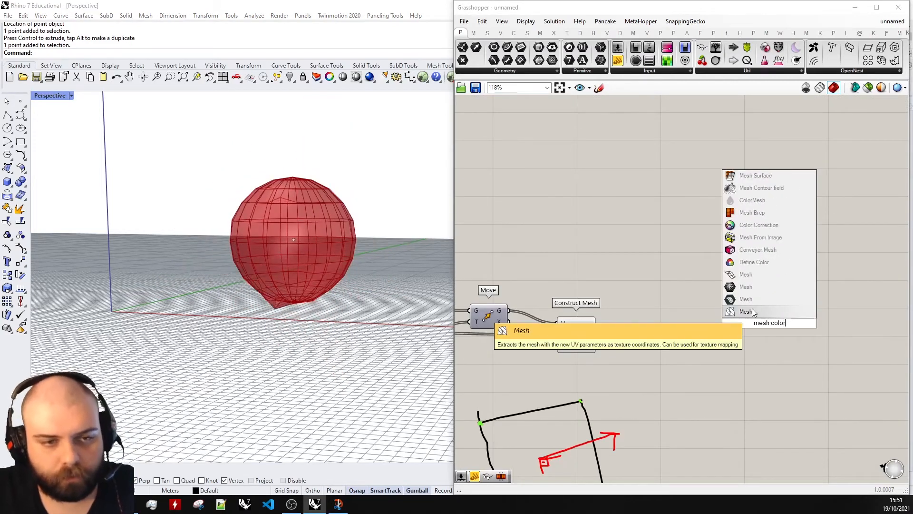
pyautogui.press('Return')
pyautogui.moveTo(780, 291); pyautogui.dragTo(763, 291)
pyautogui.scroll(4, 741, 338)
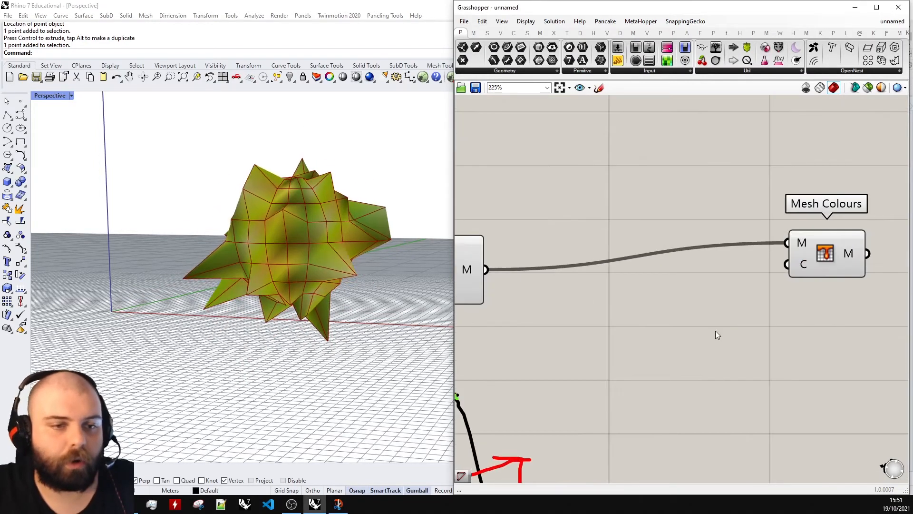
pyautogui.scroll(-3, 715, 330)
pyautogui.click(555, 296)
# Add a Colour Swatch and connect it to Mesh Colours' C input.
pyautogui.scroll(2, 722, 323)
pyautogui.doubleClick(719, 328)
pyautogui.write('swatch')
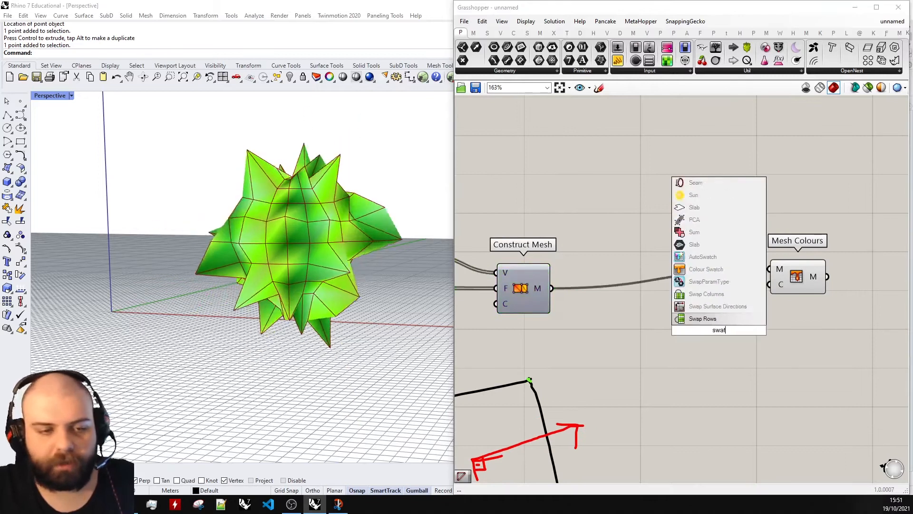
pyautogui.press('Return')
pyautogui.moveTo(755, 330); pyautogui.dragTo(769, 285)
# Set the Colour Swatch to blue and place it lower, away from Mesh Colours.
pyautogui.click(740, 331)
pyautogui.moveTo(764, 374); pyautogui.dragTo(758, 346)
pyautogui.click(687, 365)
pyautogui.click(739, 332)
pyautogui.moveTo(778, 430); pyautogui.dragTo(802, 431)
pyautogui.click(658, 333)
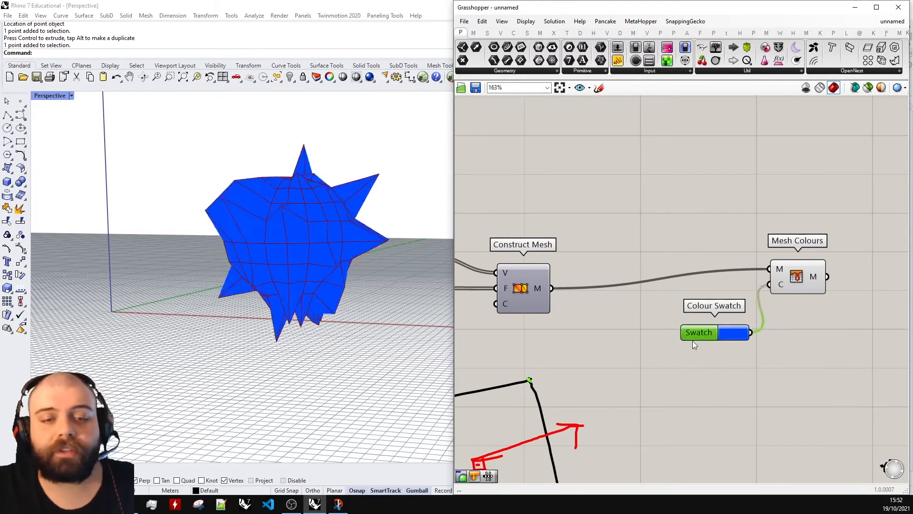
pyautogui.moveTo(693, 340); pyautogui.dragTo(678, 373)
pyautogui.click(726, 280)
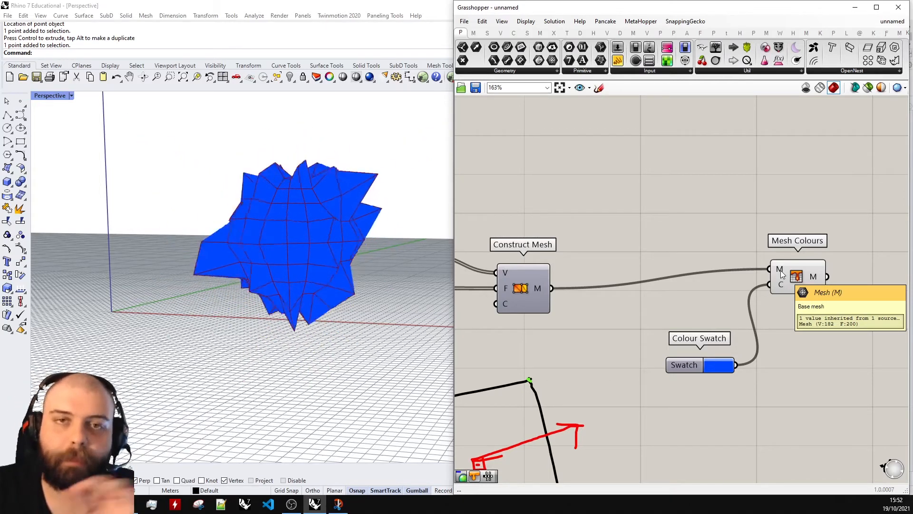
# Duplicate the blue Colour Swatch, make the copy red and connect it as a second source of Mesh Colours' C input.
pyautogui.scroll(3, 701, 371)
pyautogui.click(680, 287)
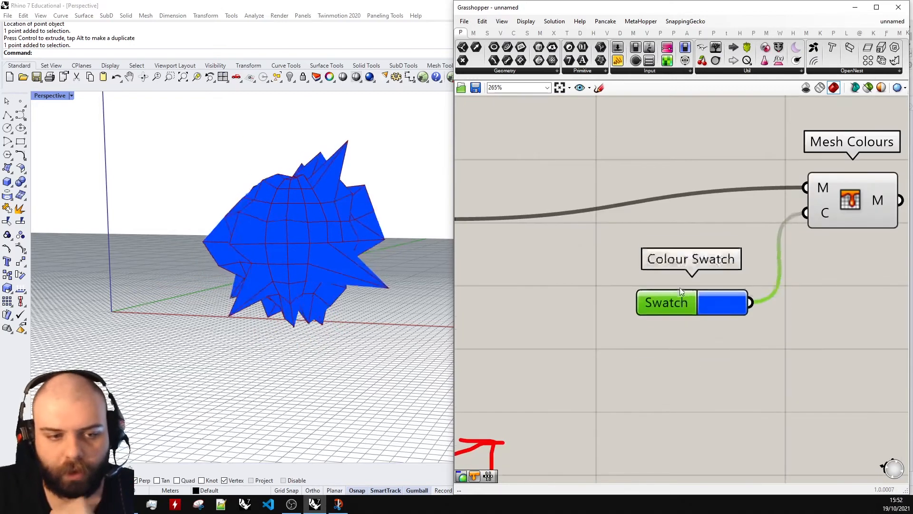
pyautogui.keyDown('alt'); pyautogui.moveTo(680, 287); pyautogui.dragTo(684, 355); pyautogui.keyUp('alt')
pyautogui.click(718, 359)
pyautogui.moveTo(759, 434); pyautogui.dragTo(740, 434)
pyautogui.click(712, 419)
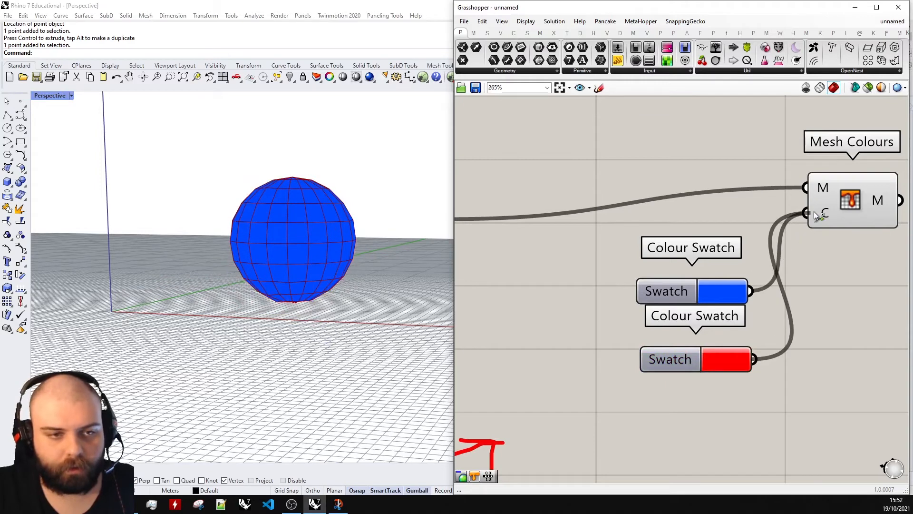
pyautogui.moveTo(346, 219); pyautogui.dragTo(300, 211, button='right')
pyautogui.scroll(5, 282, 211)
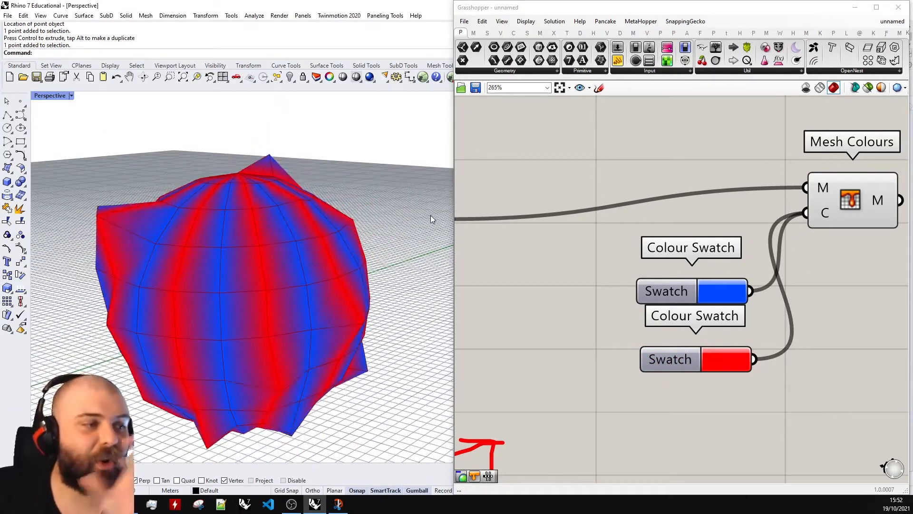
# Move Mesh Colours and both Colour Swatches farther from Construct Mesh to free canvas space between them.
pyautogui.scroll(-5, 629, 181)
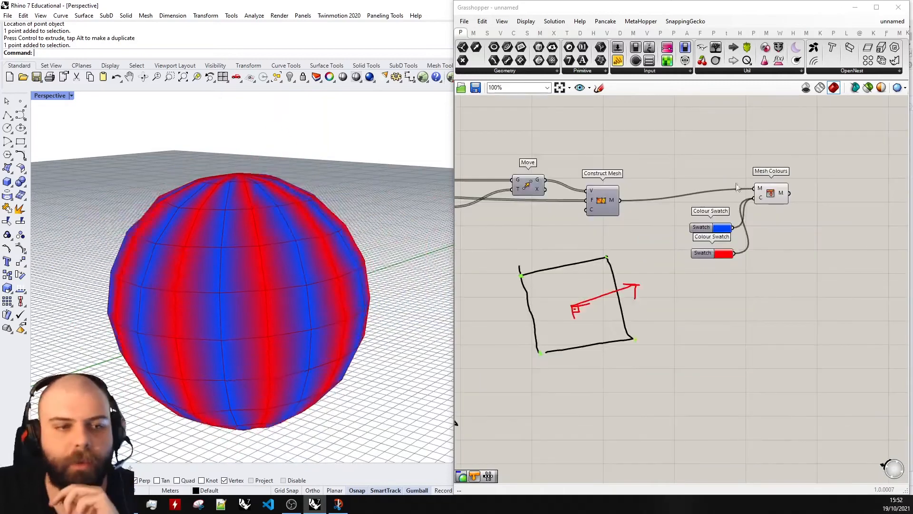
pyautogui.moveTo(760, 218); pyautogui.dragTo(670, 177)
pyautogui.moveTo(733, 187); pyautogui.dragTo(666, 193, button='right')
pyautogui.scroll(-1, 666, 193)
pyautogui.scroll(1, 666, 193)
pyautogui.moveTo(703, 197); pyautogui.dragTo(818, 209)
pyautogui.click(809, 155)
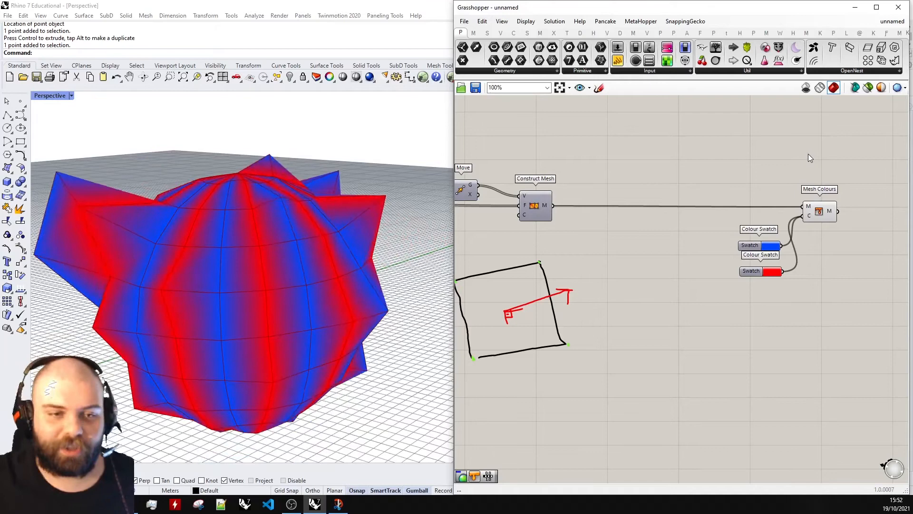
pyautogui.scroll(1, 667, 257)
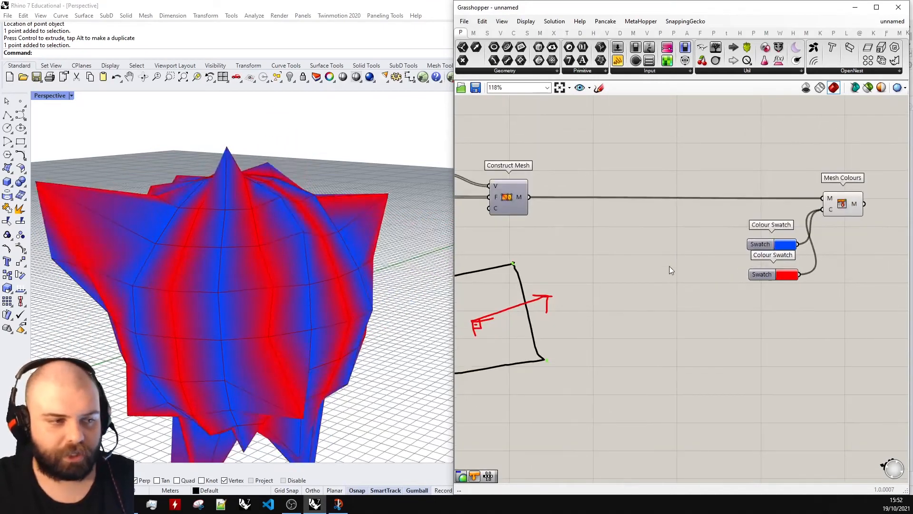
# Add a Panel beside Construct Mesh and feed it the M output to read the mesh's vertex and face counts.
pyautogui.doubleClick(669, 267)
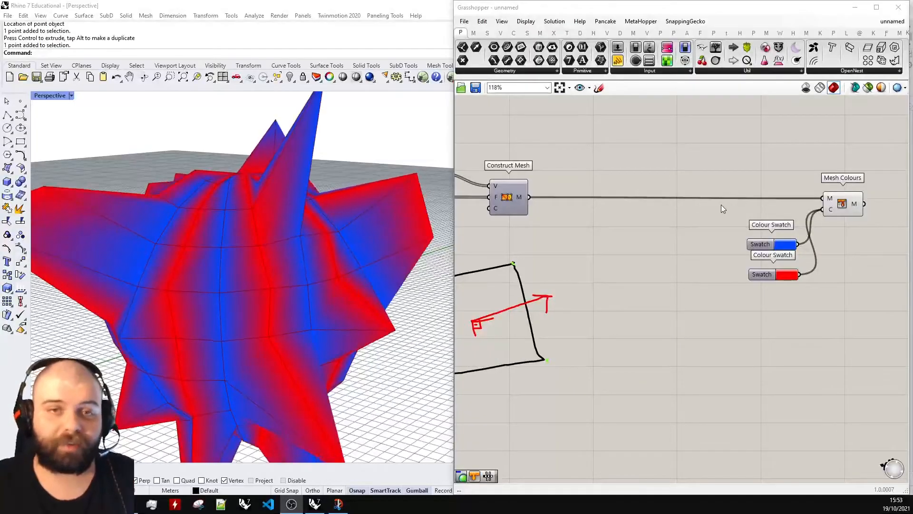
pyautogui.scroll(-1, 696, 245)
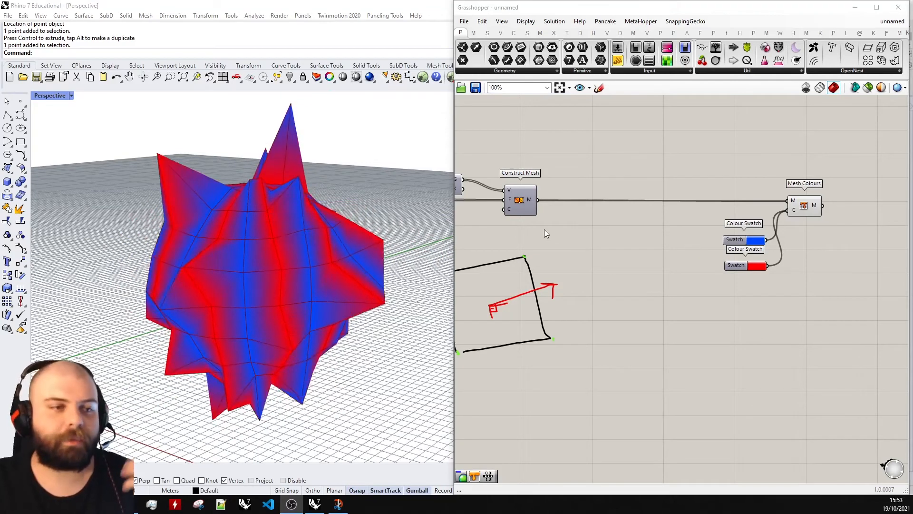
pyautogui.scroll(4, 530, 198)
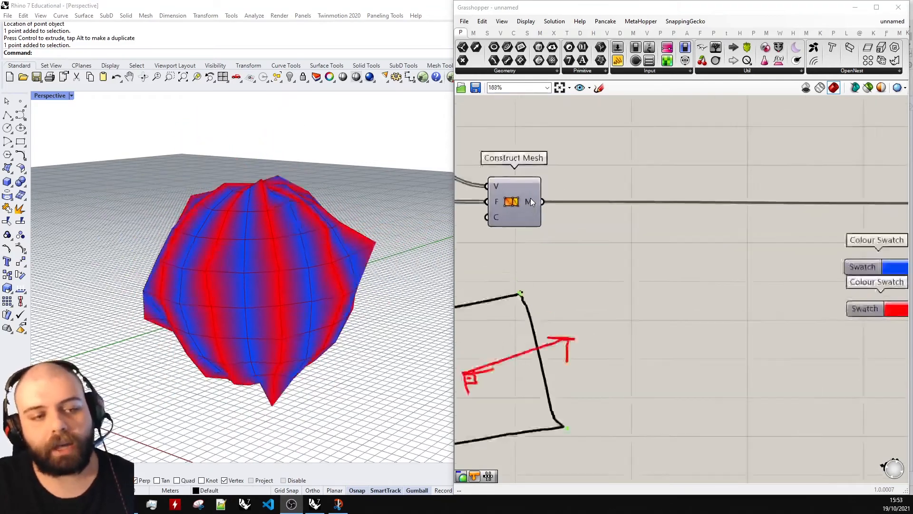
pyautogui.moveTo(618, 61); pyautogui.dragTo(641, 169)
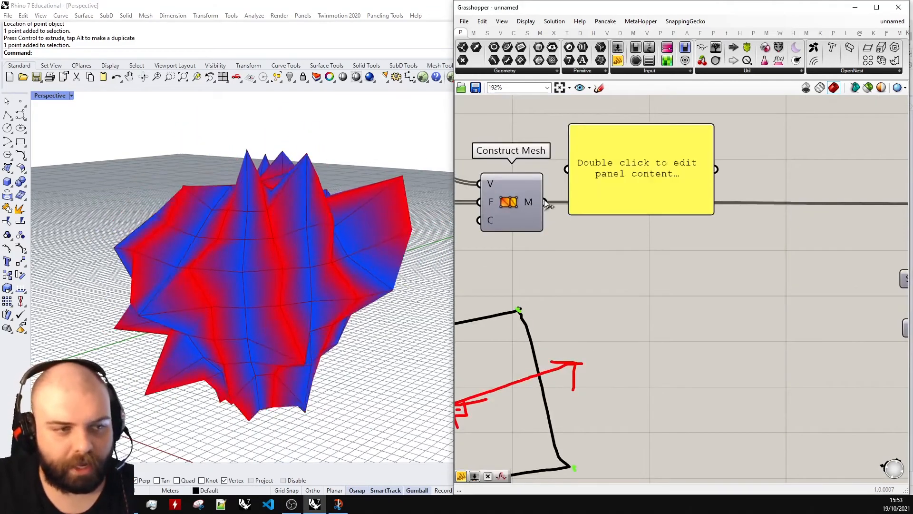
pyautogui.moveTo(545, 202); pyautogui.dragTo(634, 188)
pyautogui.scroll(4, 636, 176)
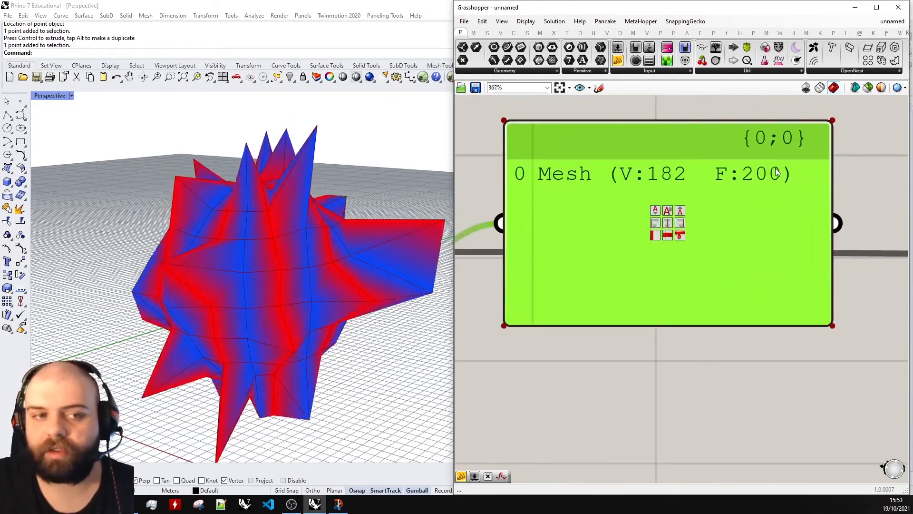
pyautogui.scroll(-4, 777, 173)
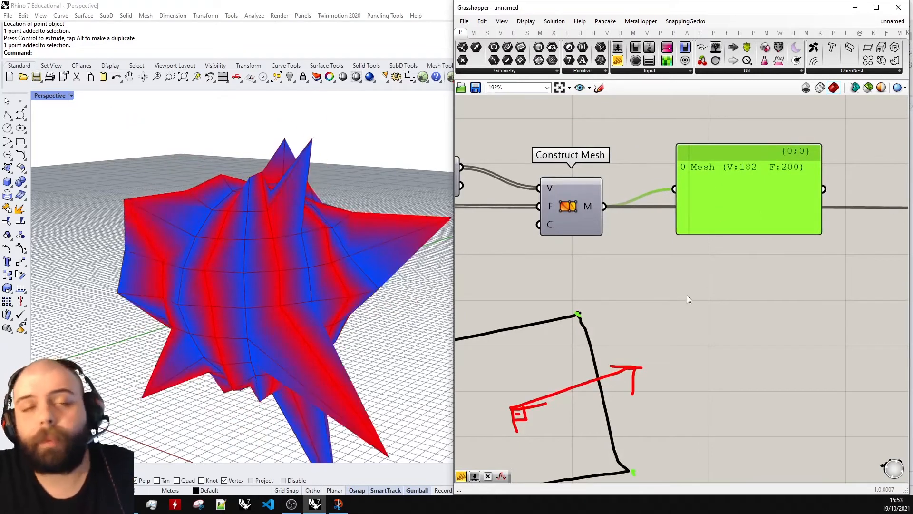
# Mark the base of the red normal arrow in the quad sketch with a black dot.
pyautogui.click(598, 90)
pyautogui.scroll(-2, 577, 398)
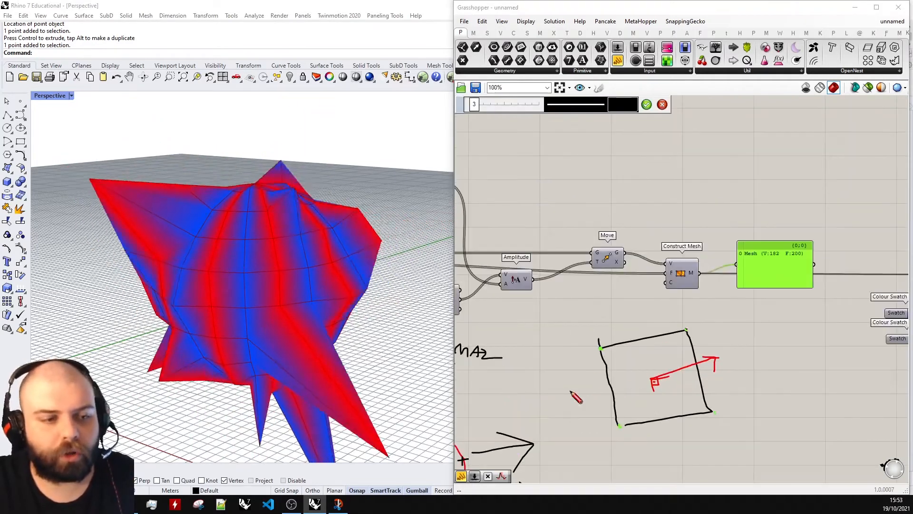
pyautogui.scroll(5, 656, 364)
pyautogui.scroll(-3, 656, 364)
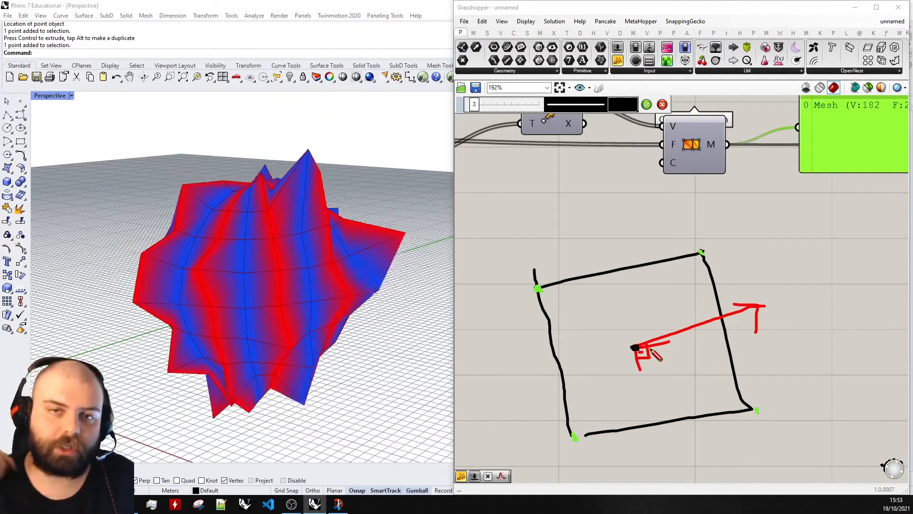
pyautogui.click(646, 104)
# Add a Face Normals component below Construct Mesh and connect Construct Mesh's M output to its M input.
pyautogui.scroll(-5, 683, 232)
pyautogui.scroll(3, 683, 232)
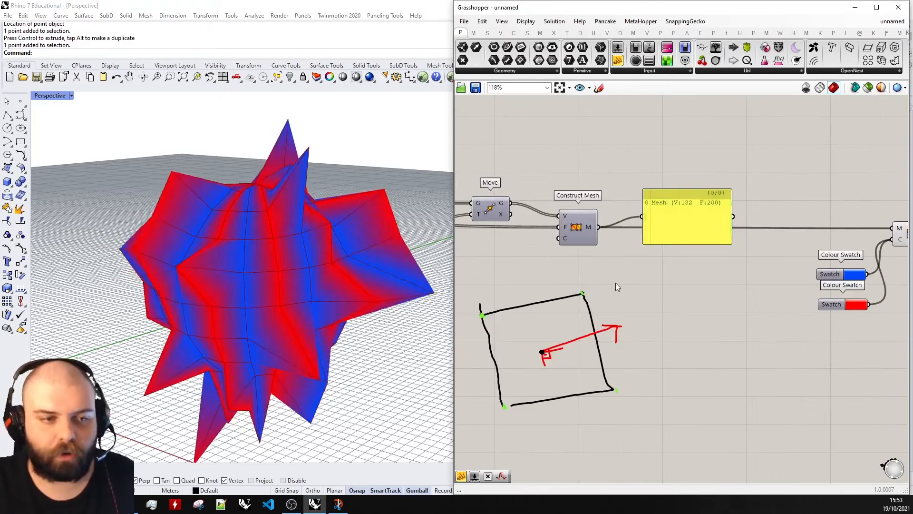
pyautogui.doubleClick(616, 282)
pyautogui.write('face normal')
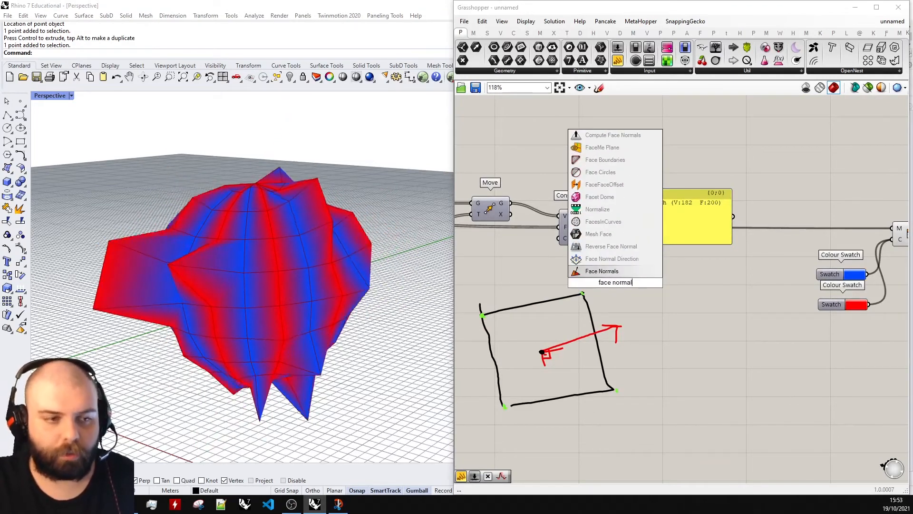
pyautogui.click(614, 271)
pyautogui.scroll(3, 641, 277)
pyautogui.scroll(-3, 760, 250)
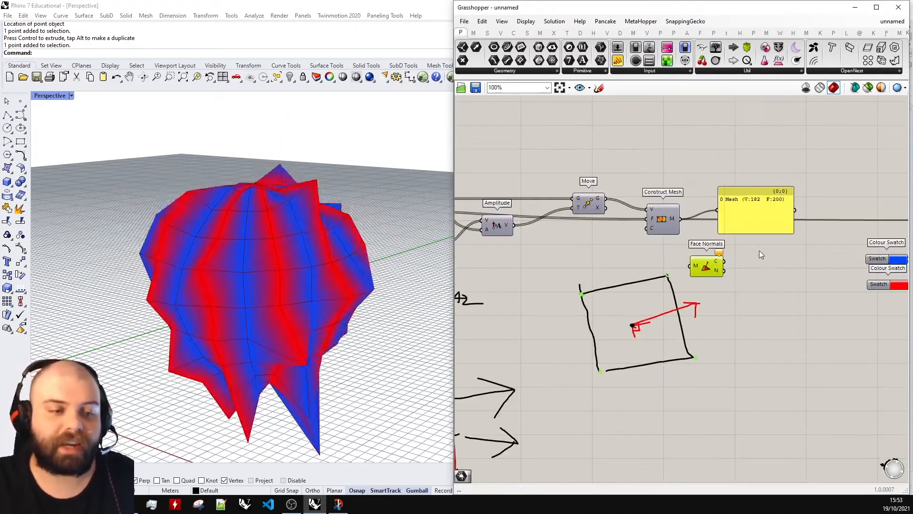
pyautogui.scroll(3, 663, 305)
pyautogui.scroll(-1, 690, 263)
pyautogui.scroll(5, 601, 336)
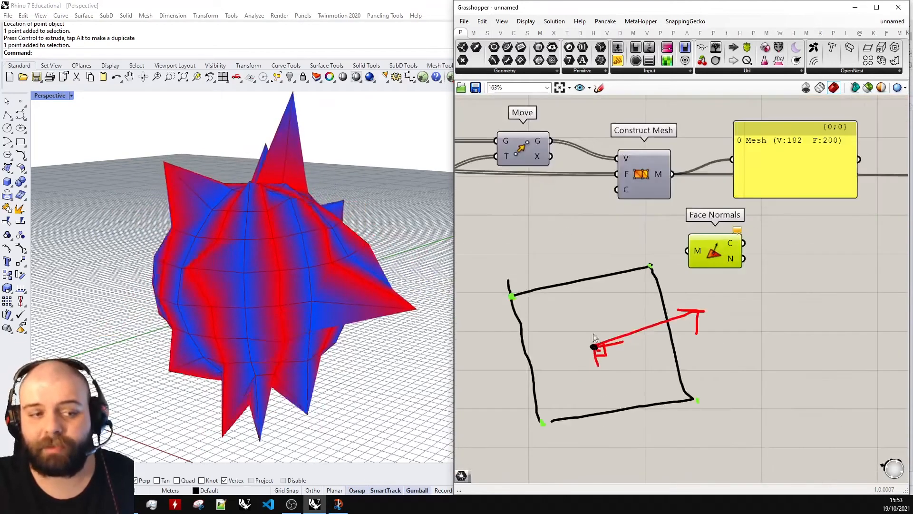
pyautogui.scroll(-3, 610, 322)
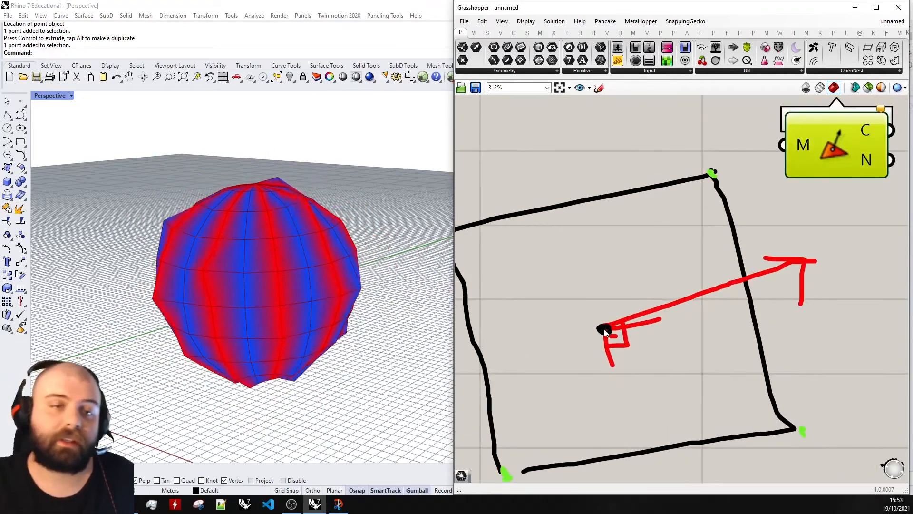
pyautogui.moveTo(671, 257); pyautogui.dragTo(669, 241)
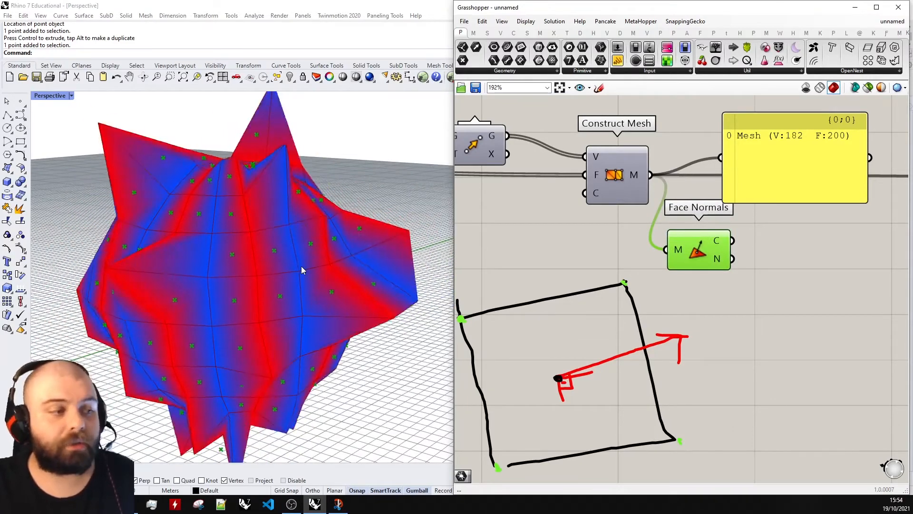
pyautogui.scroll(-4, 580, 244)
pyautogui.scroll(3, 679, 238)
# Add a Panel to Face Normals' C output and look through the list of face centre points.
pyautogui.click(619, 48)
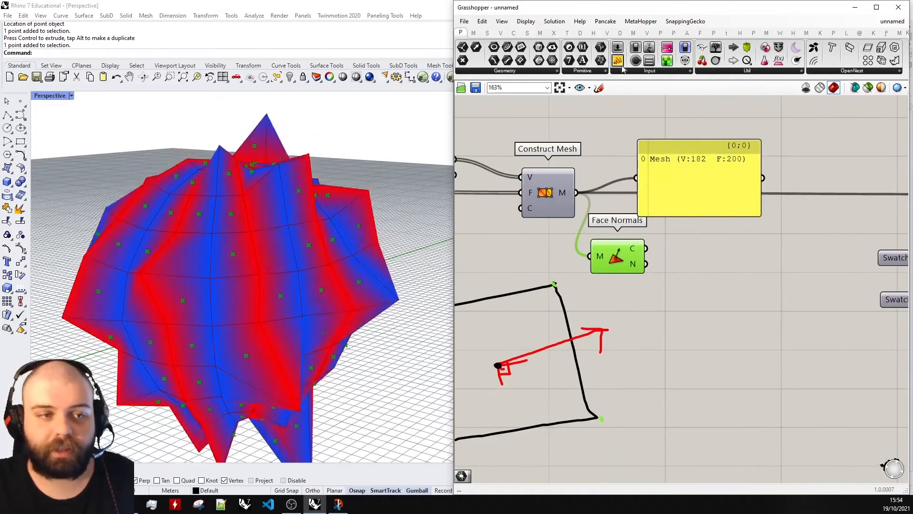
pyautogui.click(761, 273)
pyautogui.moveTo(646, 248); pyautogui.dragTo(702, 275)
pyautogui.scroll(3, 833, 240)
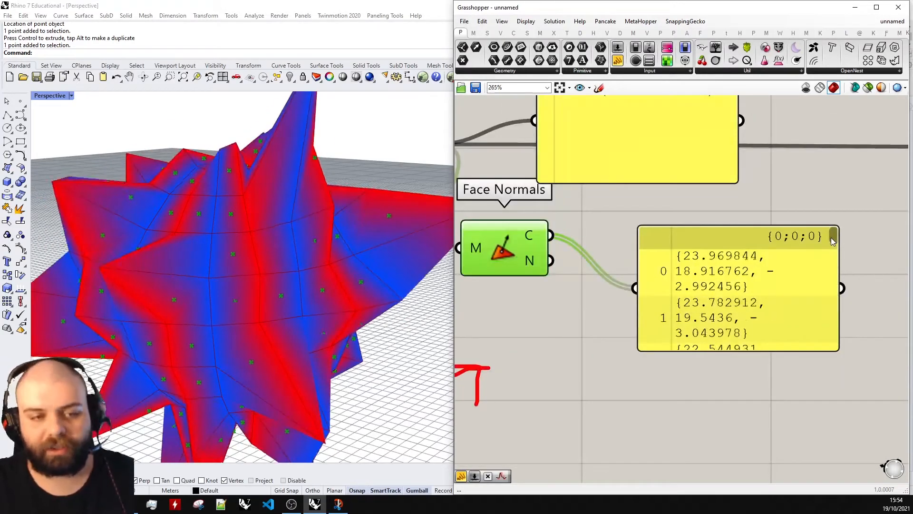
pyautogui.moveTo(833, 240); pyautogui.dragTo(848, 355)
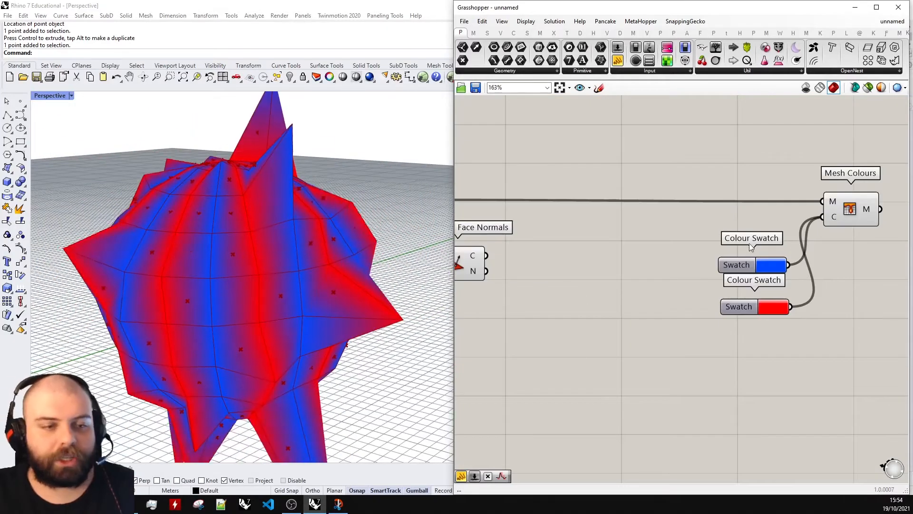
# Move the blue and red Colour Swatches farther from Mesh Colours and spread them apart.
pyautogui.click(738, 265)
pyautogui.moveTo(738, 265); pyautogui.dragTo(689, 251)
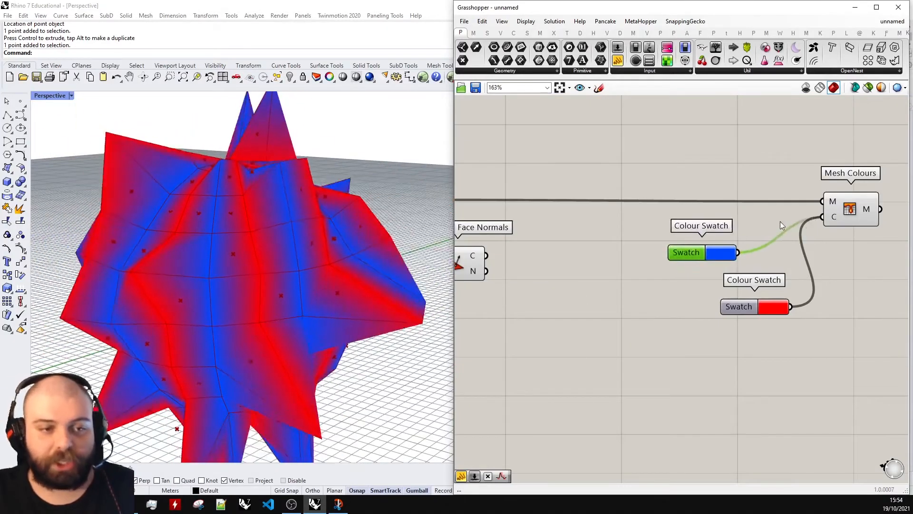
pyautogui.moveTo(735, 305); pyautogui.dragTo(718, 340)
pyautogui.click(694, 280)
# Change the red Colour Swatch to green and place it directly below the blue one.
pyautogui.scroll(2, 697, 264)
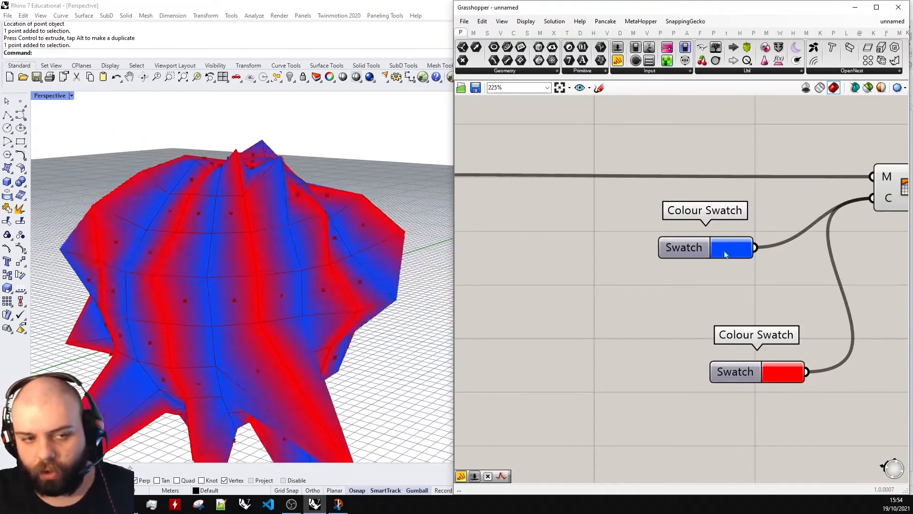
pyautogui.click(785, 371)
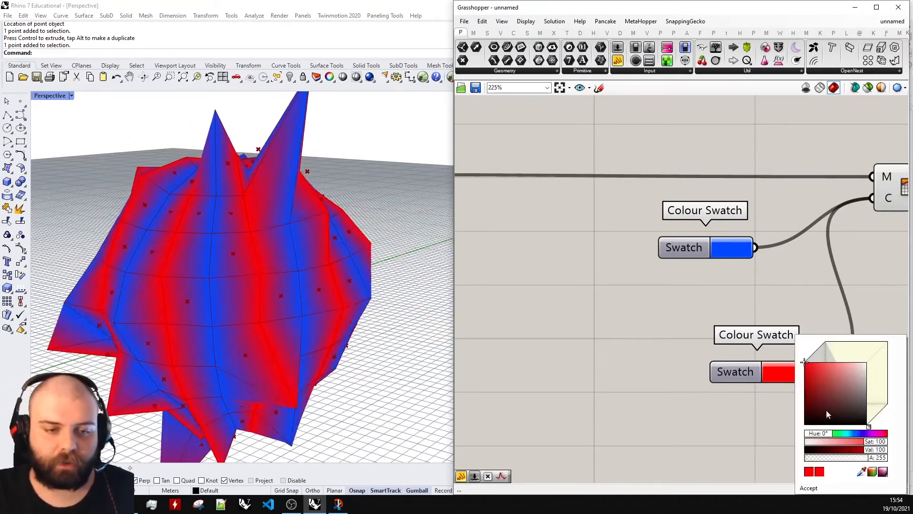
pyautogui.moveTo(816, 436); pyautogui.dragTo(837, 437)
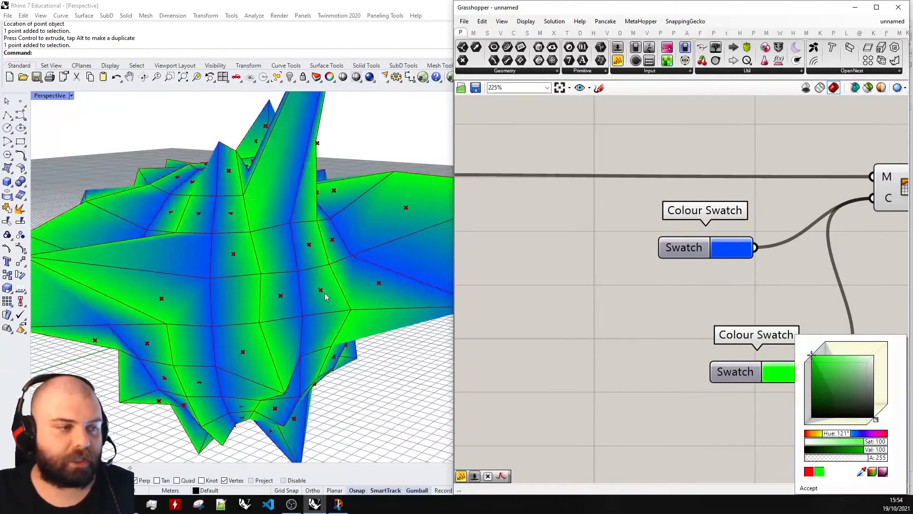
pyautogui.scroll(-1, 734, 289)
pyautogui.moveTo(695, 313); pyautogui.dragTo(631, 280)
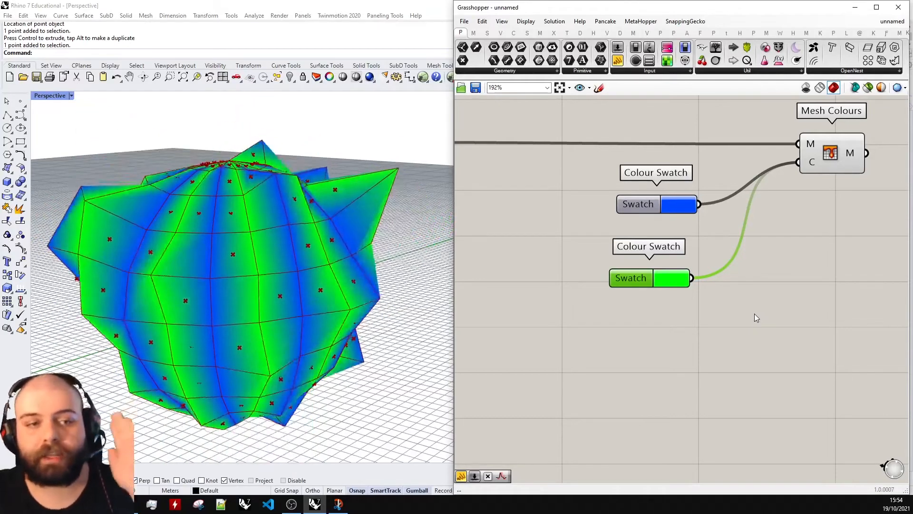
pyautogui.click(755, 314)
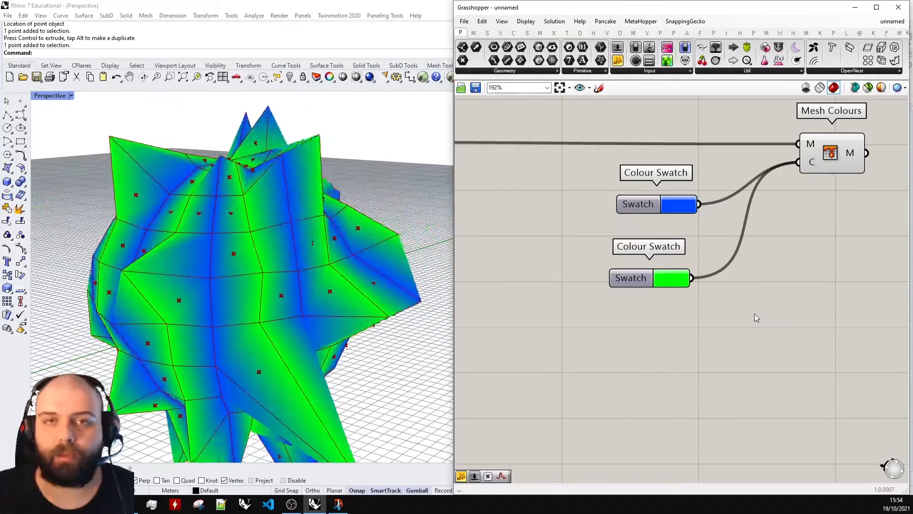
# Add a Tween Two Colors component and place it below Mesh Colours.
pyautogui.doubleClick(754, 314)
pyautogui.write('twe')
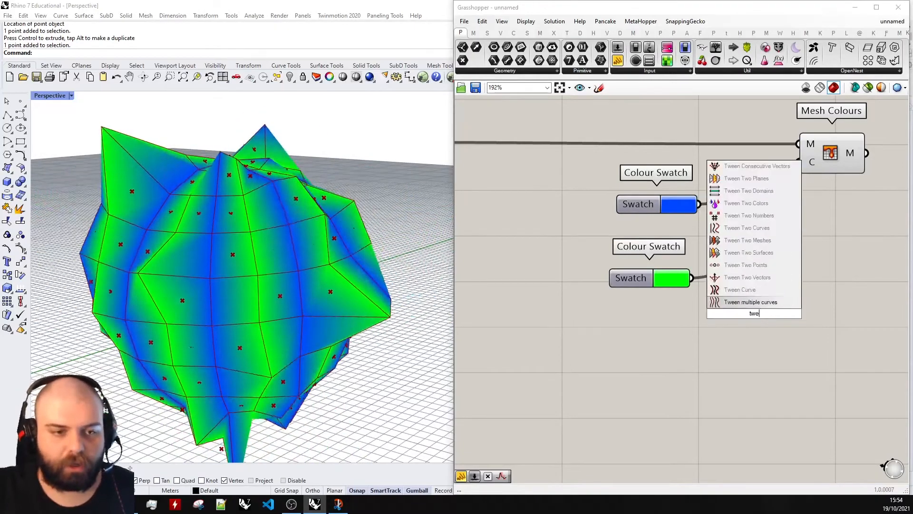
pyautogui.write('en colo')
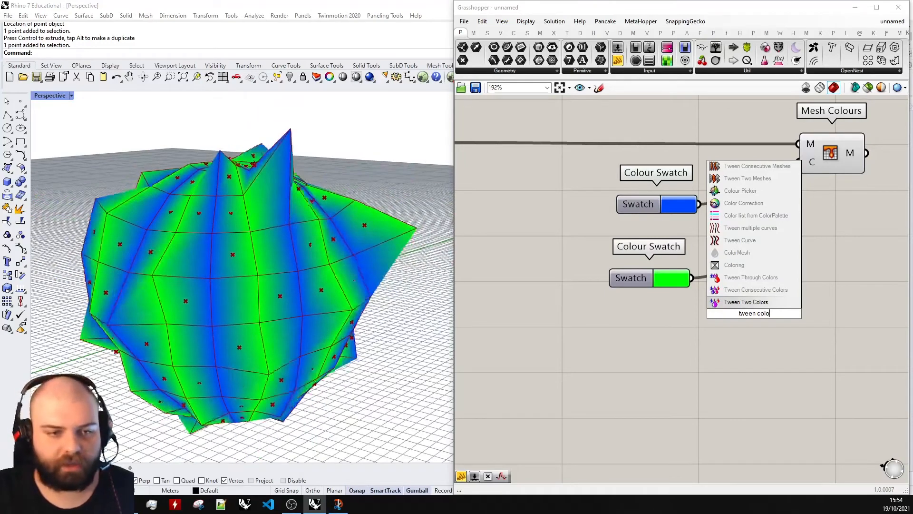
pyautogui.press('Return')
pyautogui.moveTo(755, 317); pyautogui.dragTo(833, 280)
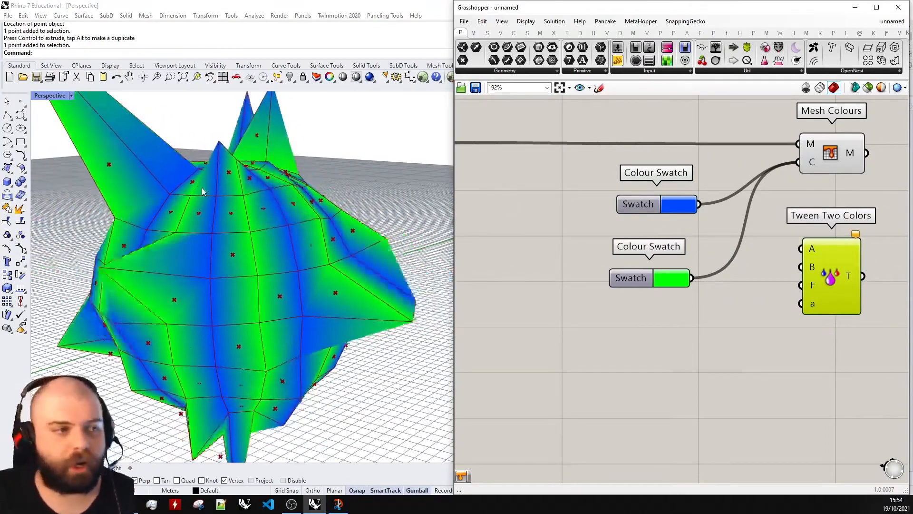
# In Rhino, draw a wavy control-point curve on the open grid beside the mesh and place a copy of it alongside.
pyautogui.scroll(-8, 202, 191)
pyautogui.moveTo(202, 192); pyautogui.dragTo(198, 203, button='right')
pyautogui.click(24, 116)
pyautogui.scroll(8, 353, 284)
pyautogui.click(173, 290)
pyautogui.click(285, 249)
pyautogui.click(279, 361)
pyautogui.click(357, 367)
pyautogui.keyDown('alt'); pyautogui.moveTo(291, 269); pyautogui.dragTo(363, 234); pyautogui.keyUp('alt')
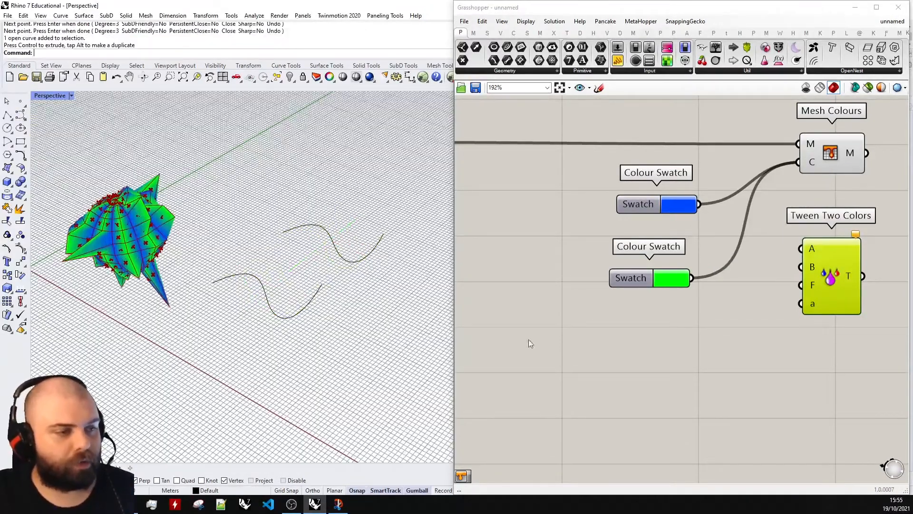
# In Grasshopper, add a Tween Curve component and feed its A and B inputs with Curve parameters referencing the two Rhino curves.
pyautogui.doubleClick(543, 367)
pyautogui.write('tween cu')
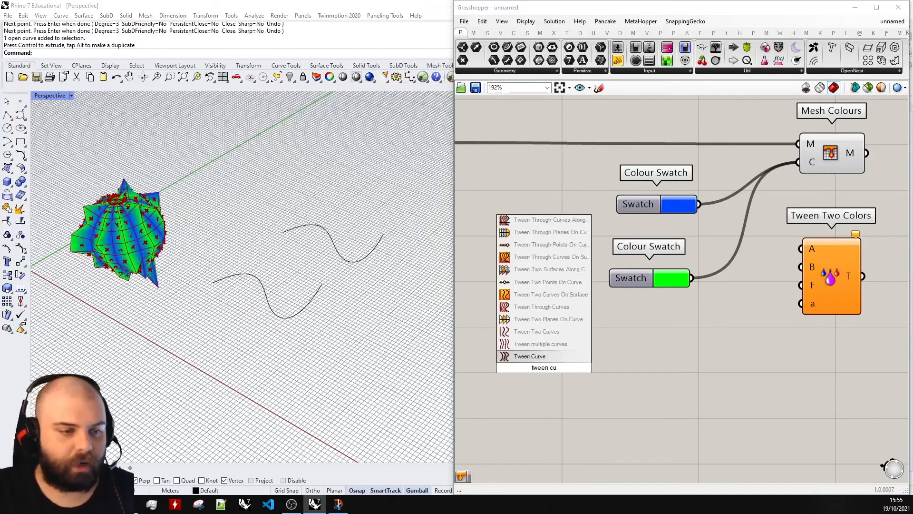
pyautogui.press('Return')
pyautogui.doubleClick(528, 363)
pyautogui.write('curve')
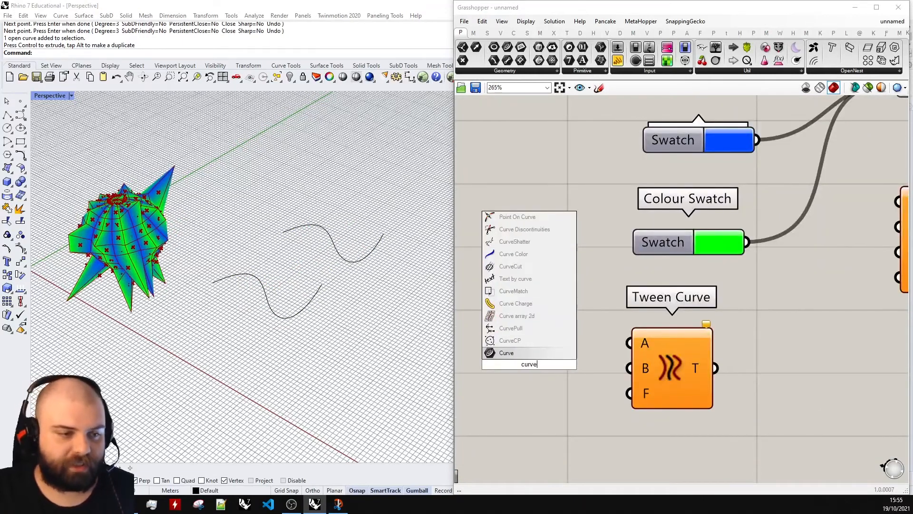
pyautogui.press('Return')
pyautogui.rightClick(545, 361)
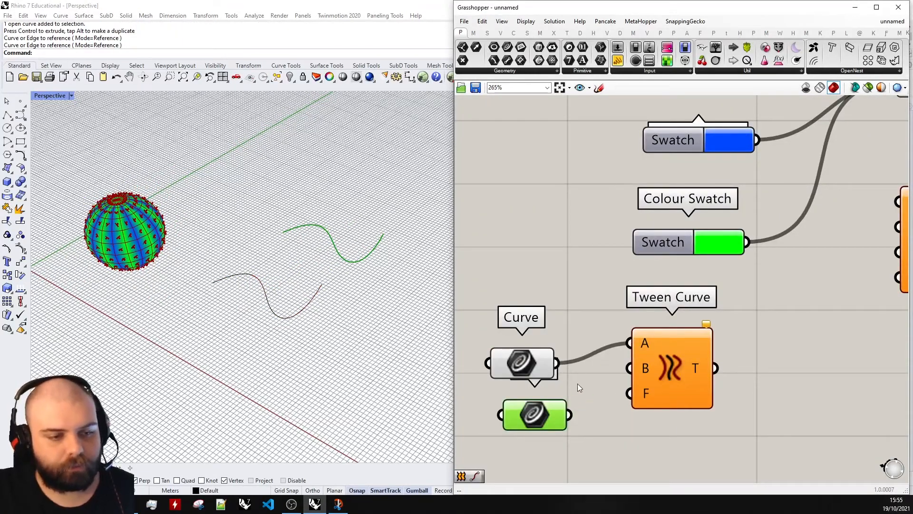
pyautogui.moveTo(559, 413); pyautogui.dragTo(627, 371)
pyautogui.moveTo(535, 370); pyautogui.dragTo(531, 311)
pyautogui.click(546, 238)
# Add a 0 to 1.0 number slider, connect it to Tween Curve's F input and set it to 0.56.
pyautogui.scroll(5, 314, 290)
pyautogui.scroll(-2, 613, 245)
pyautogui.doubleClick(565, 379)
pyautogui.write('0<1.0')
pyautogui.press('Return')
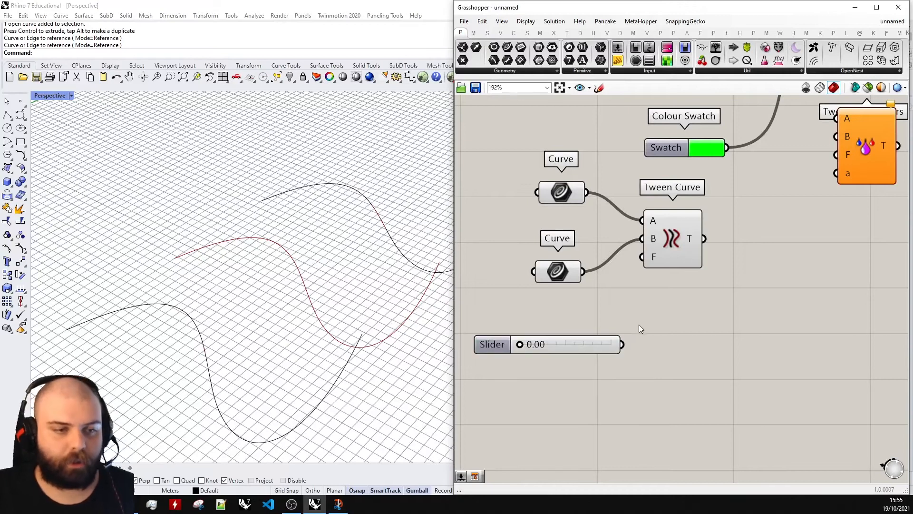
pyautogui.moveTo(629, 317); pyautogui.dragTo(642, 257)
pyautogui.moveTo(523, 346); pyautogui.dragTo(573, 344)
# Move one control point of the copied Rhino curve to reshape it, and set the Factor slider to 0.40.
pyautogui.scroll(-3, 400, 280)
pyautogui.click(402, 265)
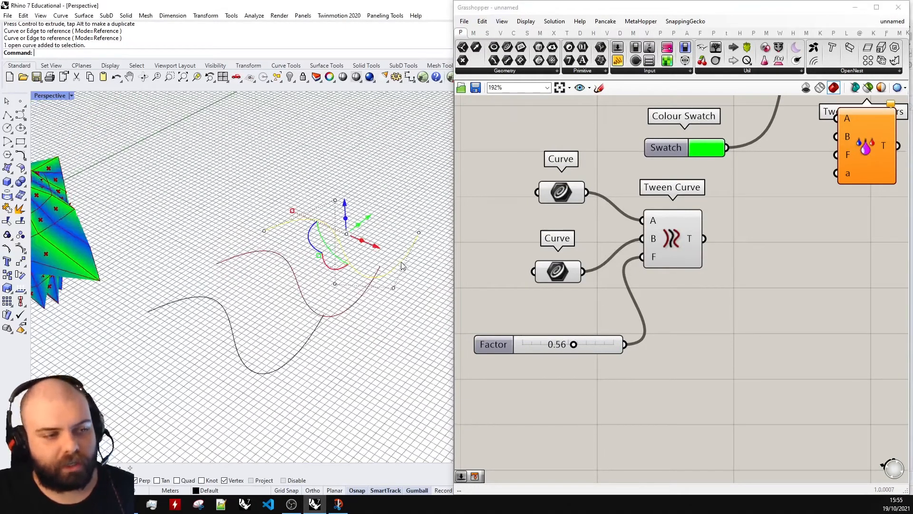
pyautogui.click(335, 200)
pyautogui.moveTo(316, 193); pyautogui.dragTo(315, 191)
pyautogui.moveTo(574, 345)
pyautogui.mouseDown()
pyautogui.moveTo(524, 345)
pyautogui.moveTo(558, 343)
pyautogui.mouseUp()
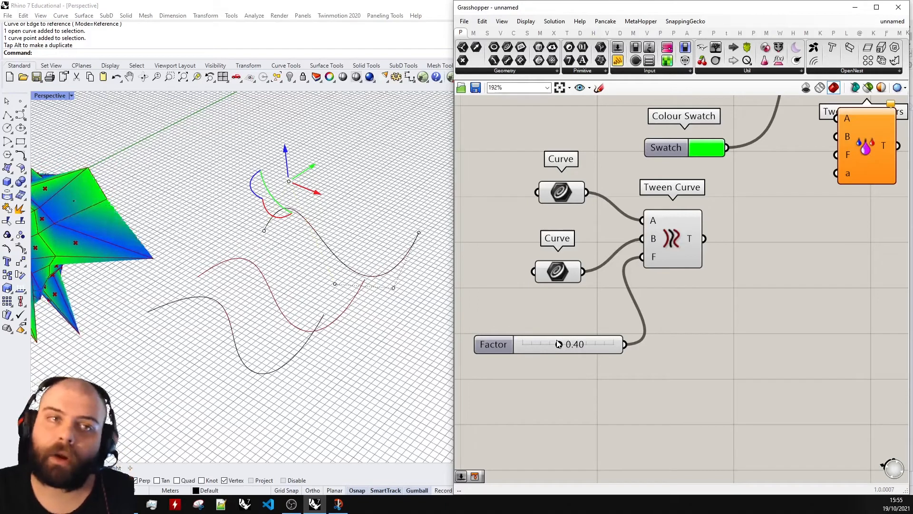
pyautogui.scroll(5, 284, 312)
pyautogui.scroll(-5, 220, 304)
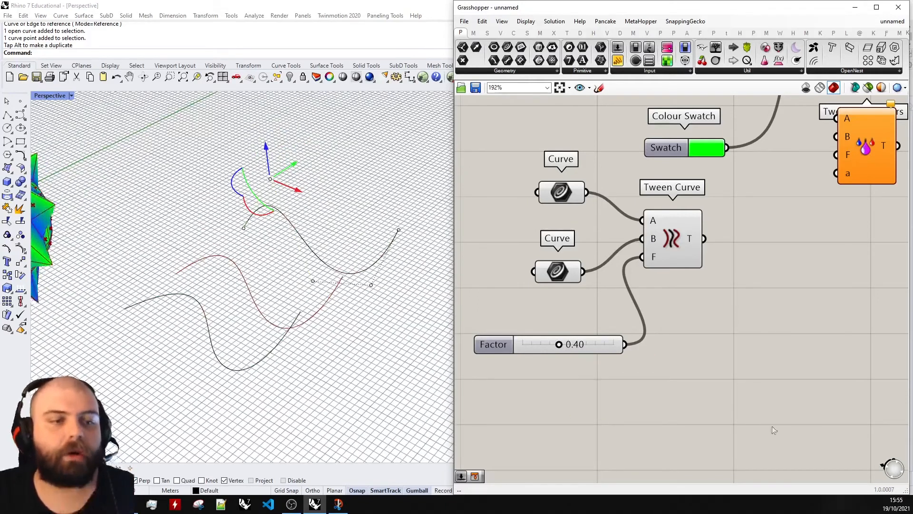
# Delete the Tween Curve component together with its two Curve parameters and the Factor slider.
pyautogui.moveTo(783, 432); pyautogui.dragTo(555, 198)
pyautogui.scroll(-3, 551, 224)
pyautogui.scroll(3, 715, 168)
pyautogui.press('Delete')
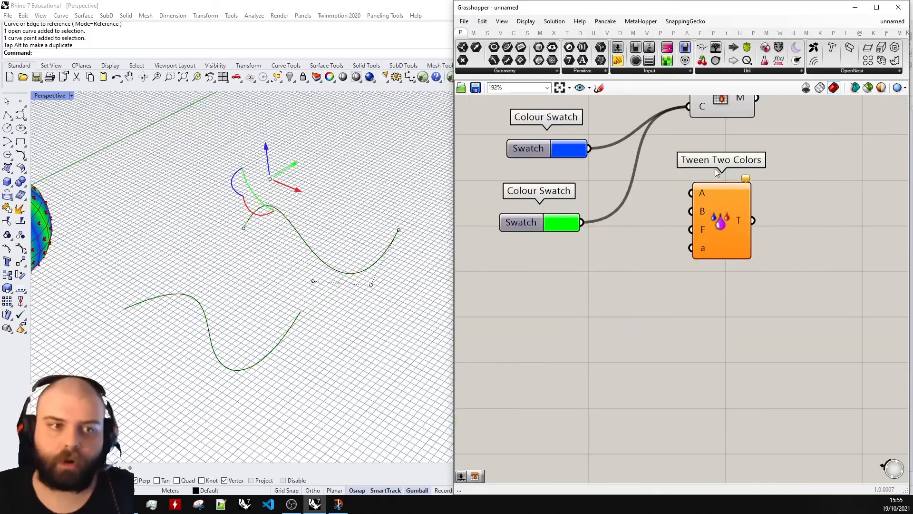
# Feed the blue and green swatches into the A and B inputs of Tween Two Colors, and change the green swatch to pink.
pyautogui.moveTo(673, 235); pyautogui.dragTo(737, 316, button='right')
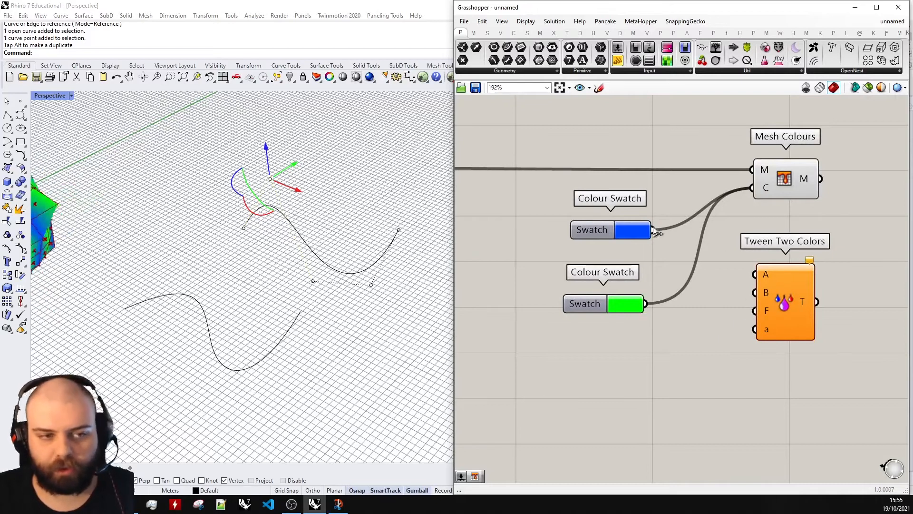
pyautogui.scroll(3, 643, 307)
pyautogui.click(627, 309)
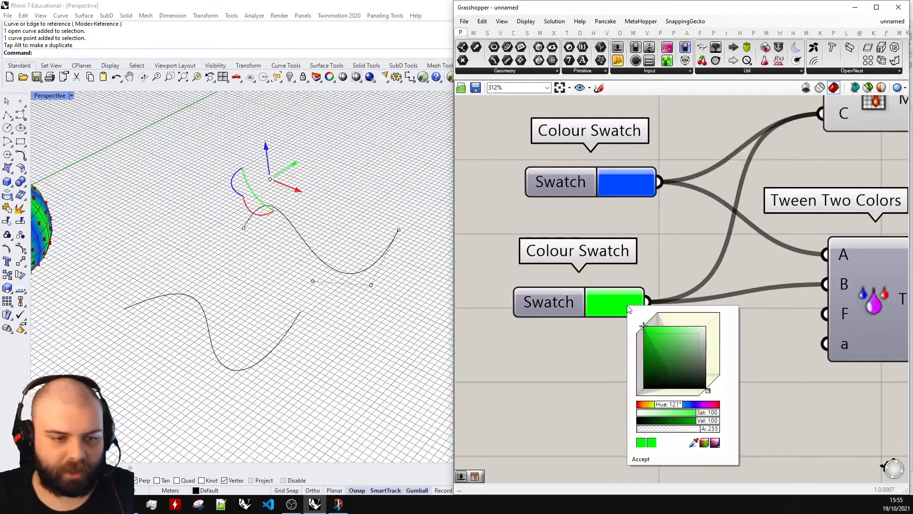
pyautogui.moveTo(676, 406); pyautogui.dragTo(711, 405)
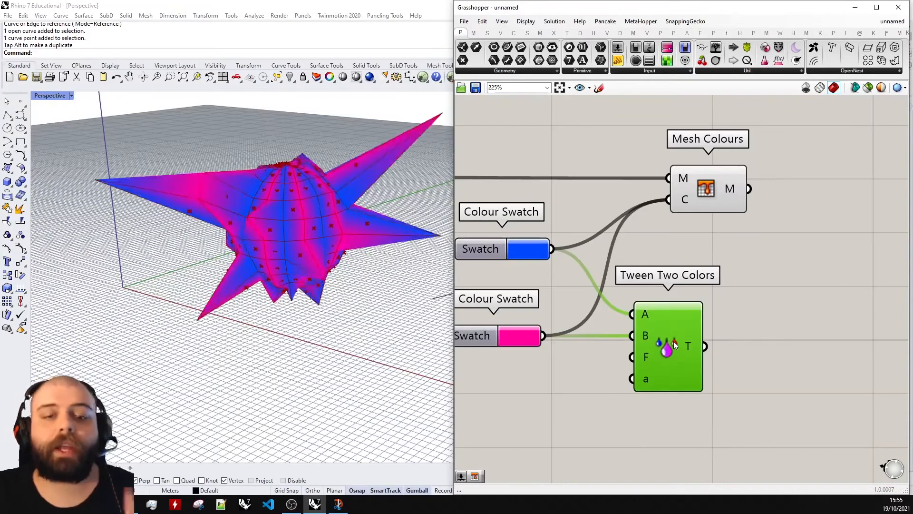
pyautogui.scroll(-2, 818, 259)
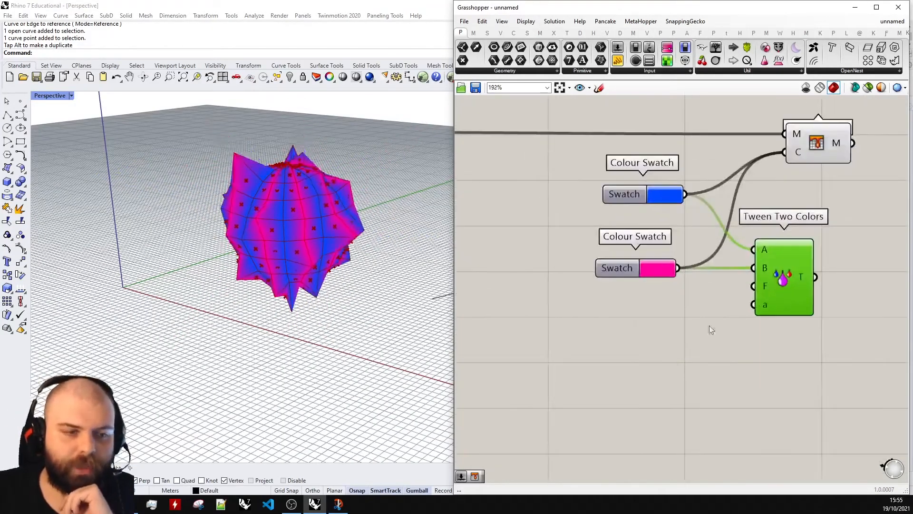
# Add a Range component below the two colour swatches.
pyautogui.doubleClick(678, 347)
pyautogui.write('range')
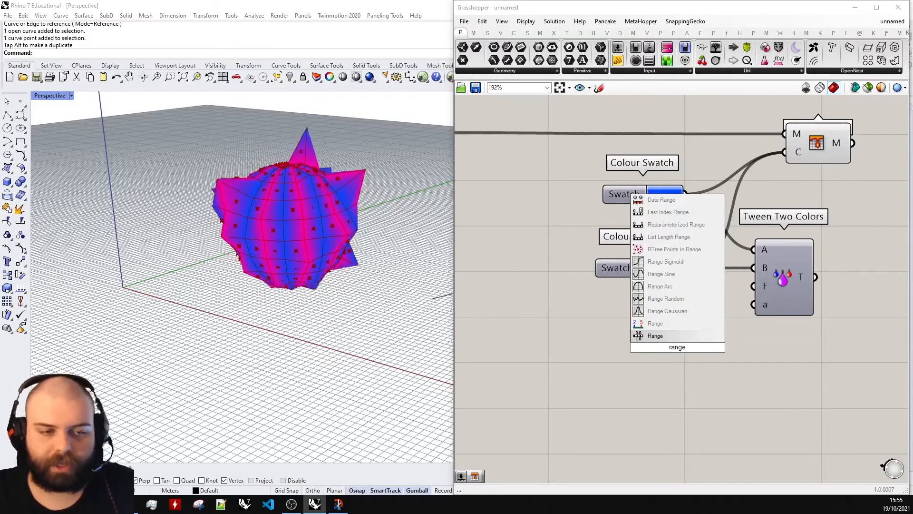
pyautogui.press('Return')
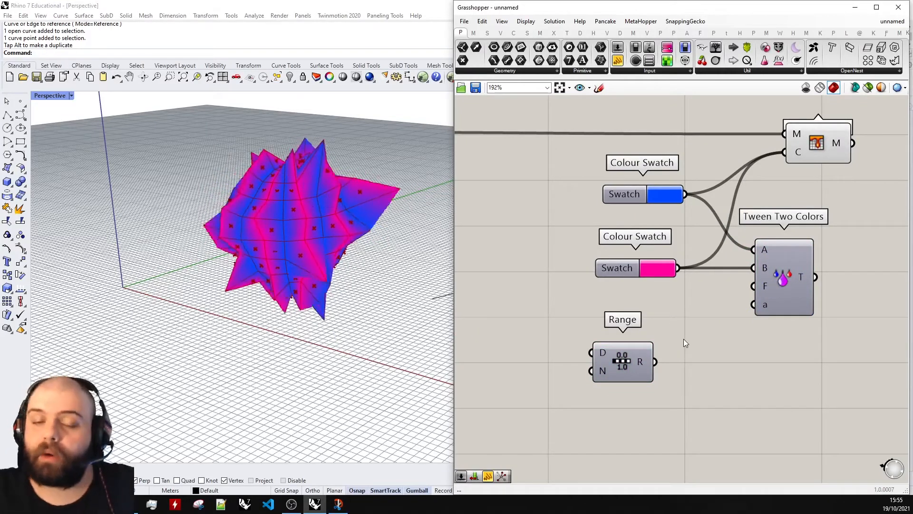
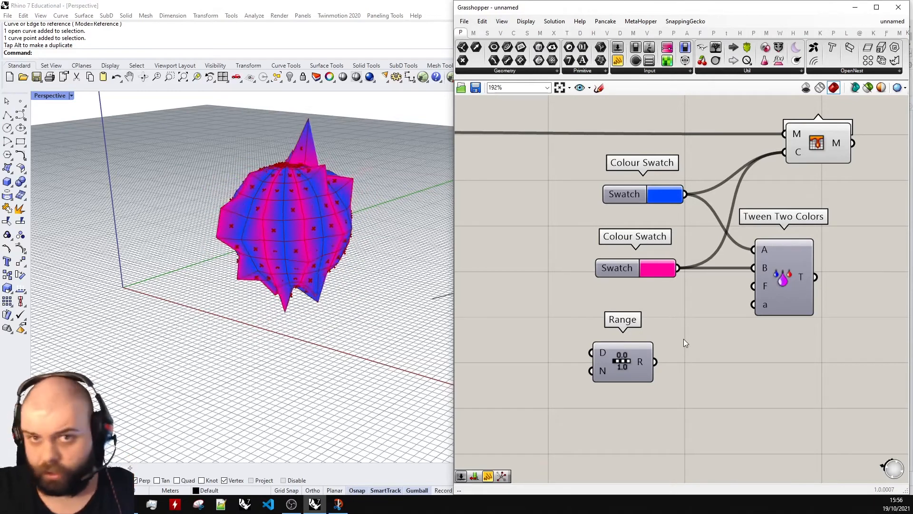
pyautogui.moveTo(621, 362); pyautogui.dragTo(639, 349)
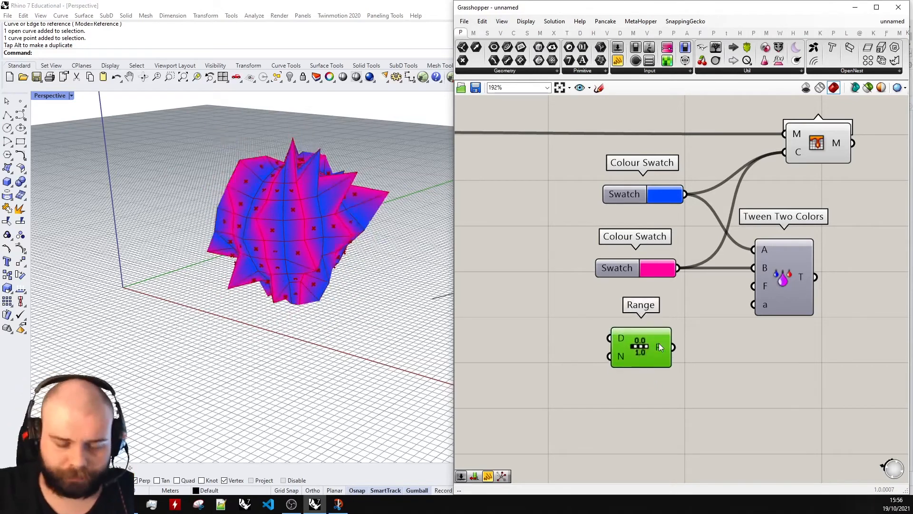
pyautogui.moveTo(660, 347)
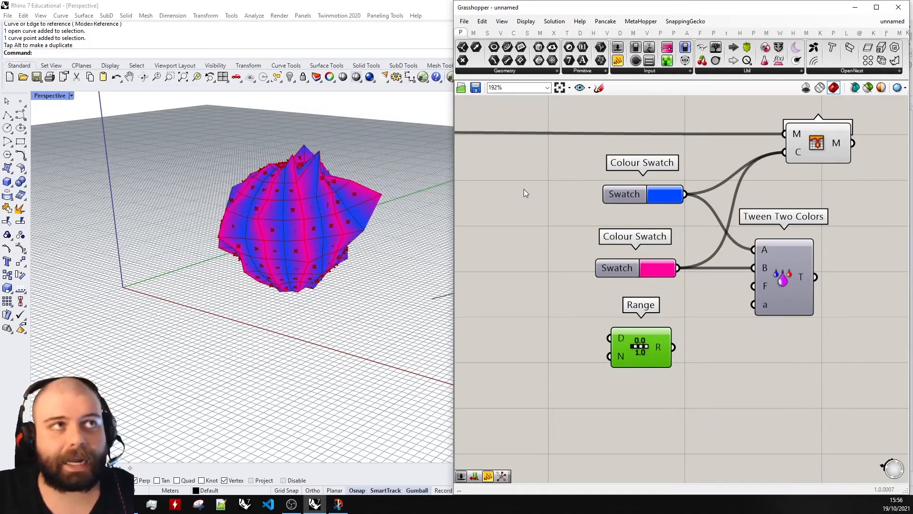
# Add a List Length component and connect the C output of Face Normals to its L input.
pyautogui.scroll(-3, 790, 203)
pyautogui.scroll(3, 686, 208)
pyautogui.scroll(-3, 760, 225)
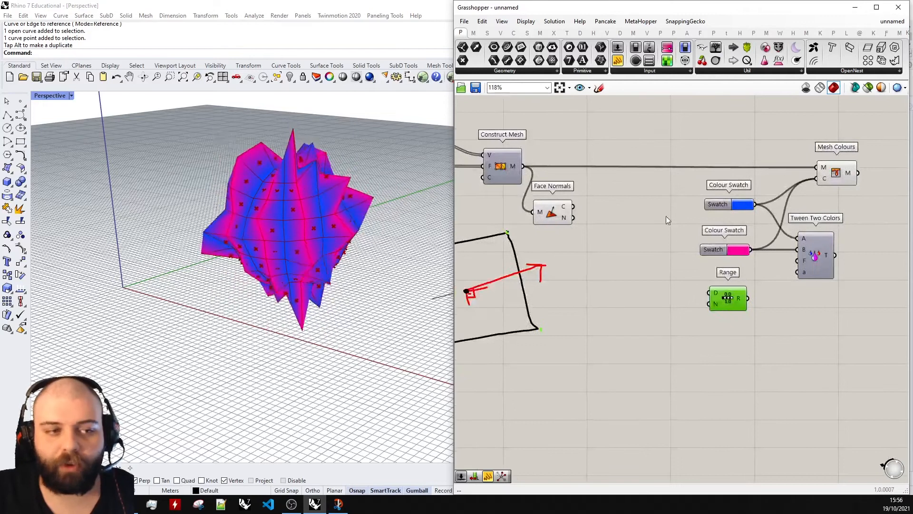
pyautogui.scroll(3, 563, 219)
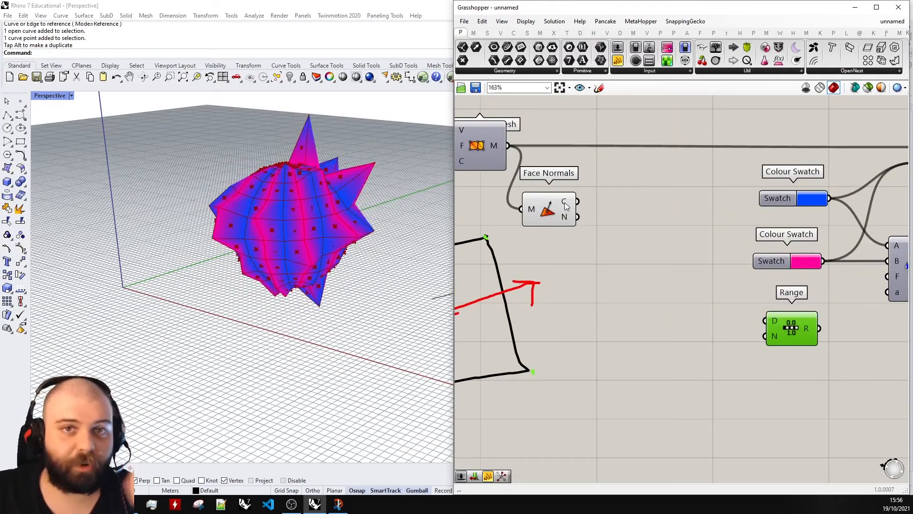
pyautogui.moveTo(571, 202)
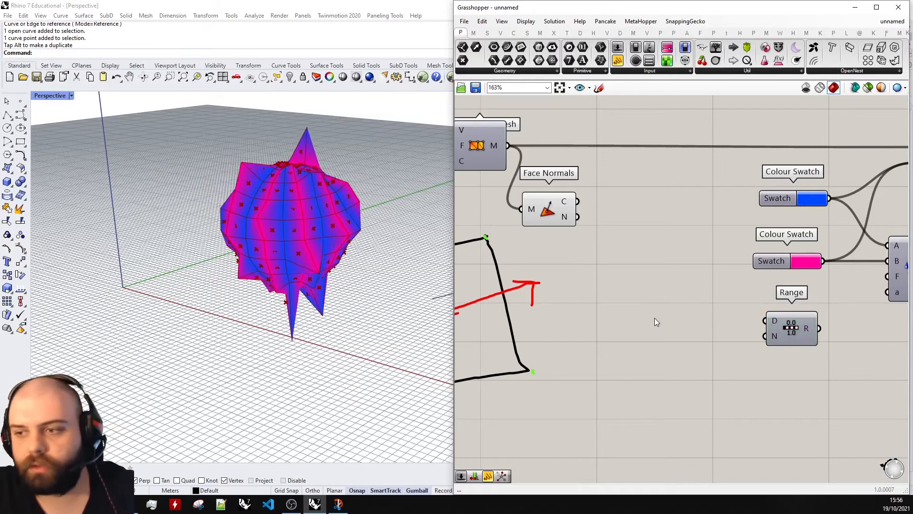
pyautogui.doubleClick(654, 318)
pyautogui.write('list le')
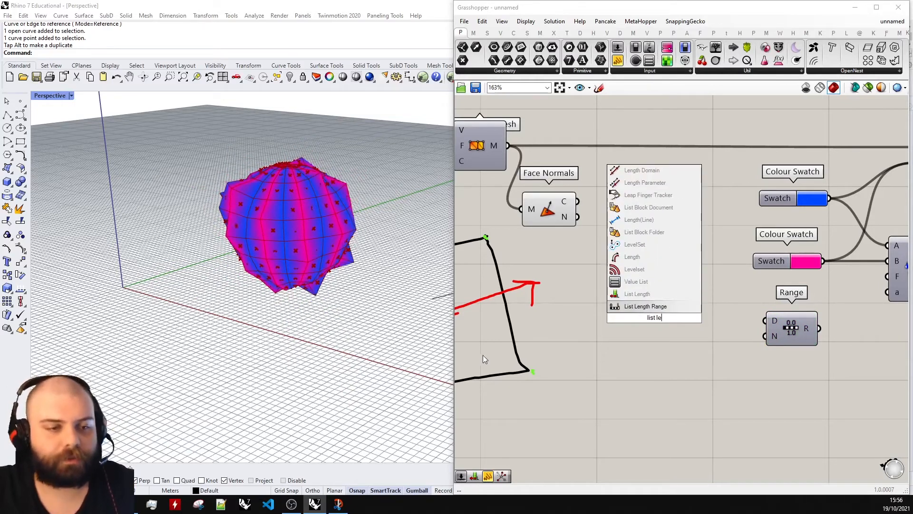
pyautogui.click(623, 293)
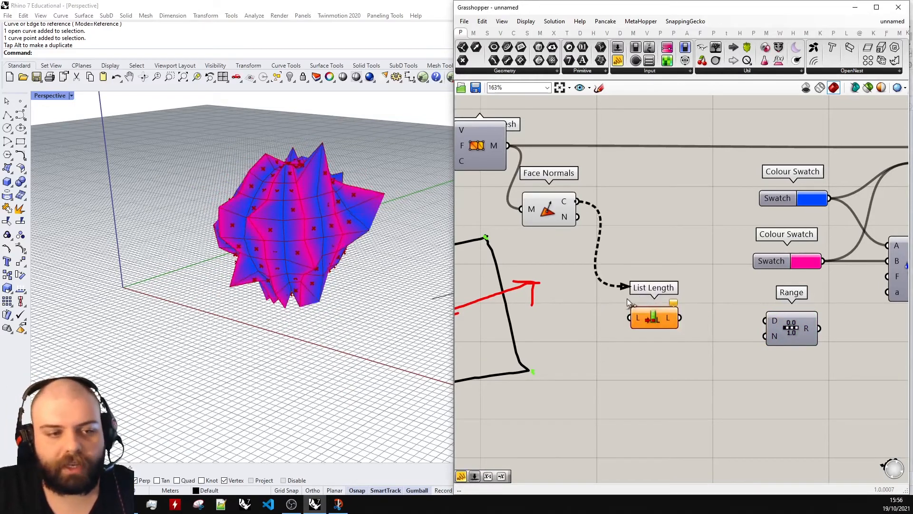
pyautogui.moveTo(652, 321); pyautogui.dragTo(620, 308)
pyautogui.moveTo(635, 103); pyautogui.dragTo(670, 314)
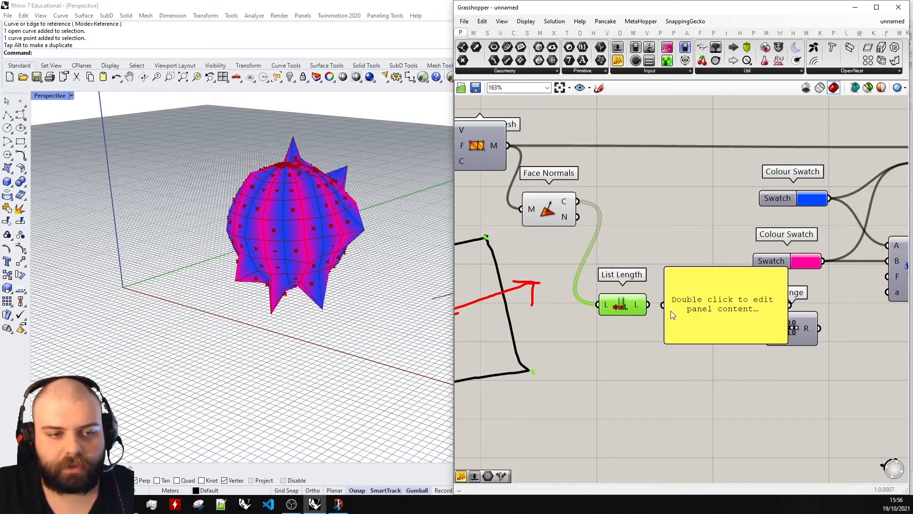
pyautogui.click(731, 293)
pyautogui.press('Delete')
# Move the List Length component closer to the Range component.
pyautogui.scroll(-3, 660, 289)
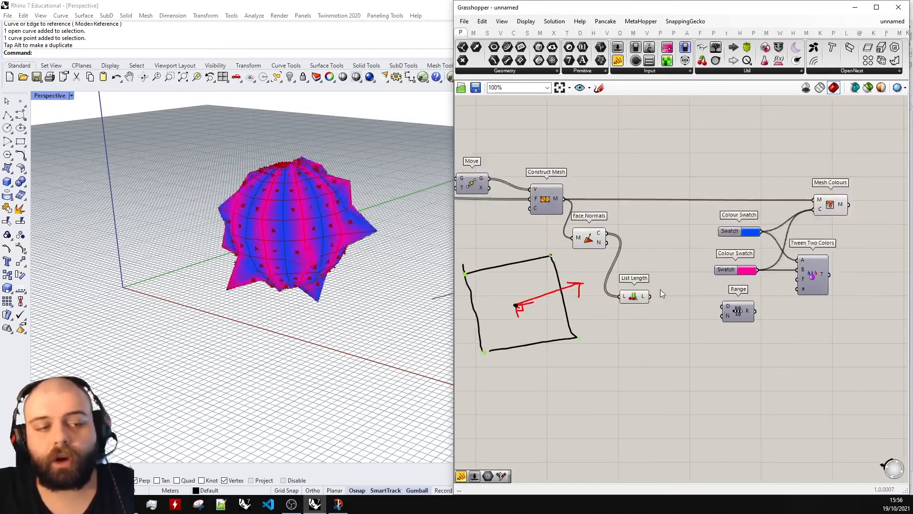
pyautogui.scroll(4, 660, 289)
pyautogui.moveTo(610, 300); pyautogui.dragTo(655, 342)
pyautogui.scroll(1, 661, 333)
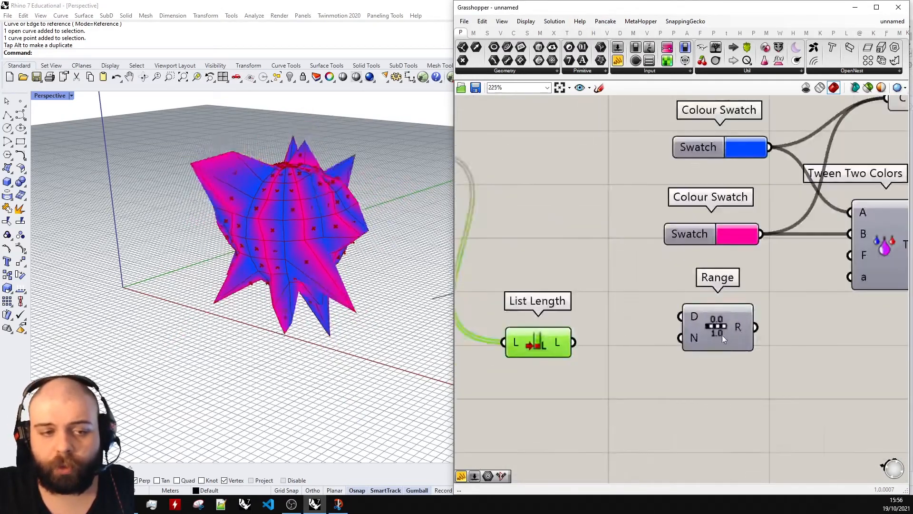
pyautogui.click(702, 333)
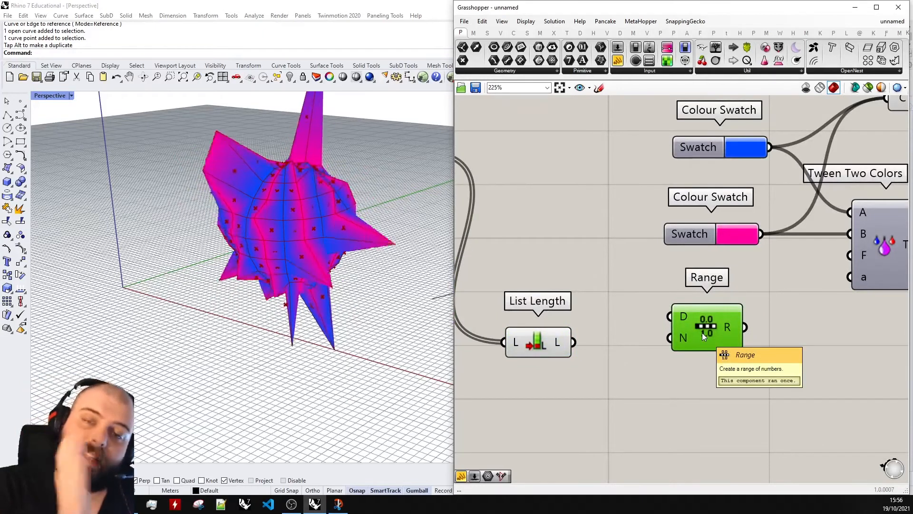
# Add an X Minus One component and wire List Length through it into the N input of Range.
pyautogui.click(660, 390)
pyautogui.doubleClick(660, 390)
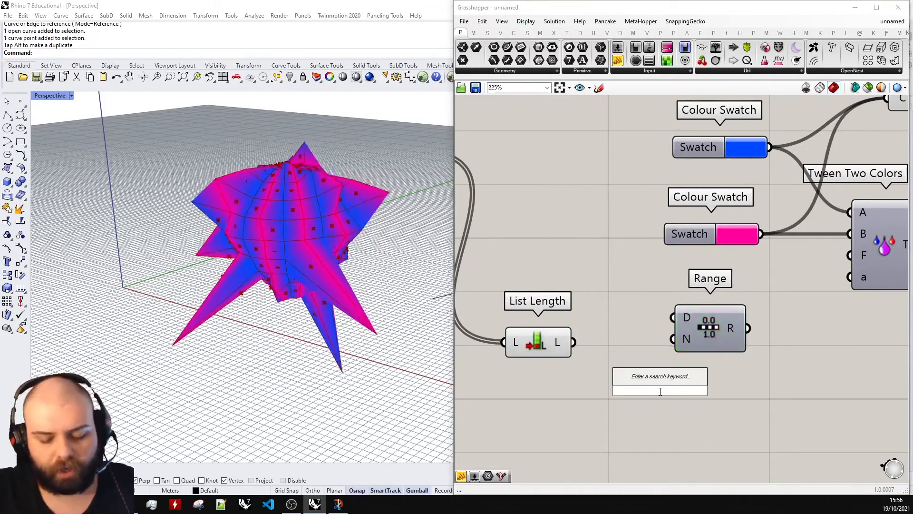
pyautogui.write('x minus')
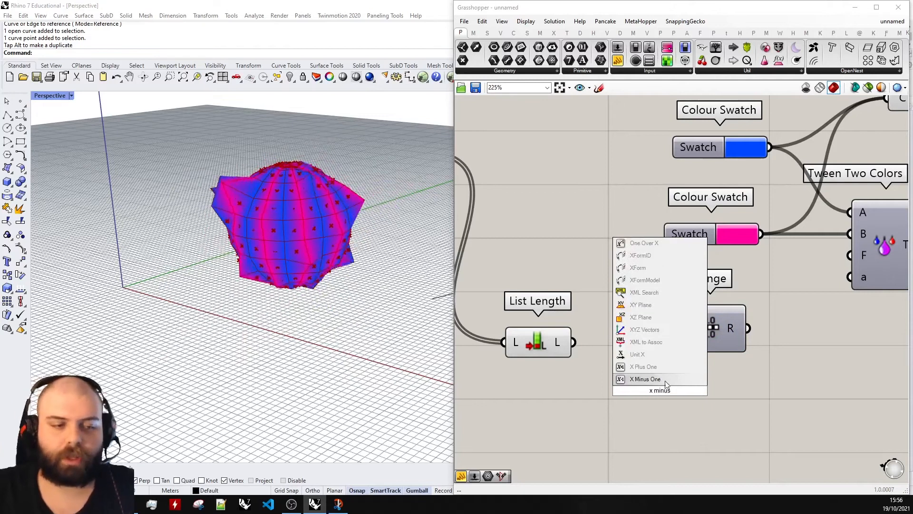
pyautogui.click(665, 379)
pyautogui.moveTo(705, 332); pyautogui.dragTo(734, 332)
pyautogui.moveTo(625, 339); pyautogui.dragTo(702, 339)
pyautogui.scroll(-4, 746, 306)
pyautogui.scroll(3, 666, 344)
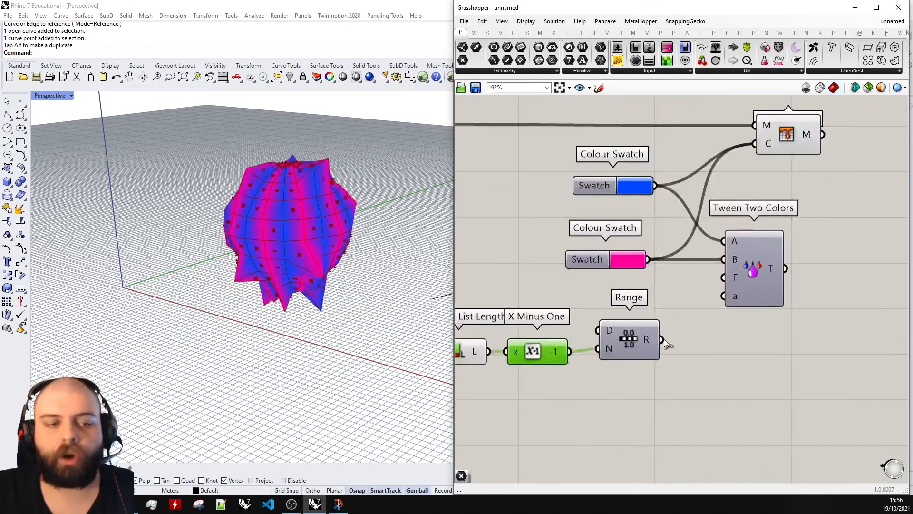
# Connect the R output of Range to the F input of Tween Two Colors.
pyautogui.moveTo(655, 341)
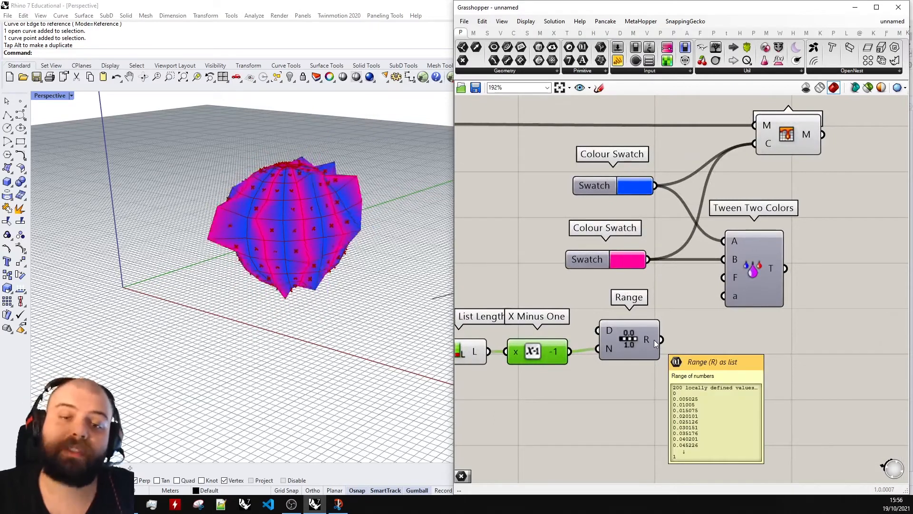
pyautogui.moveTo(654, 340); pyautogui.dragTo(718, 283)
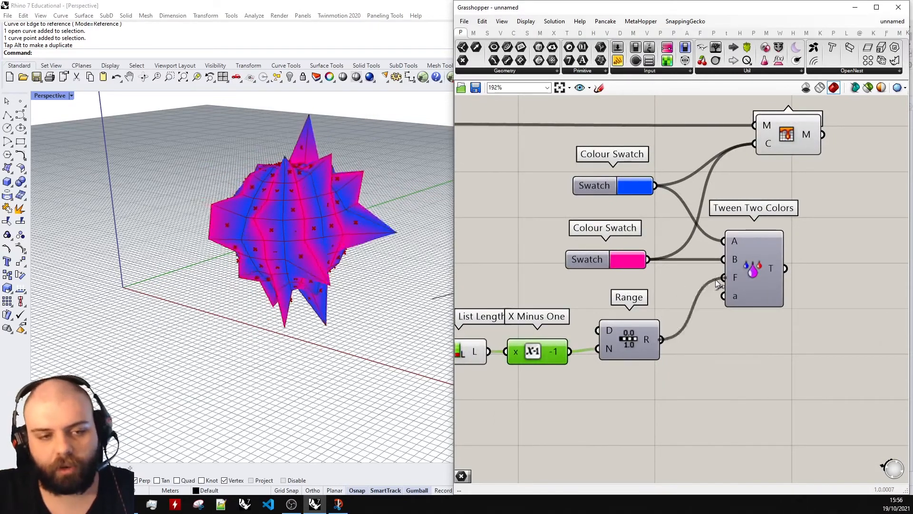
pyautogui.moveTo(735, 282)
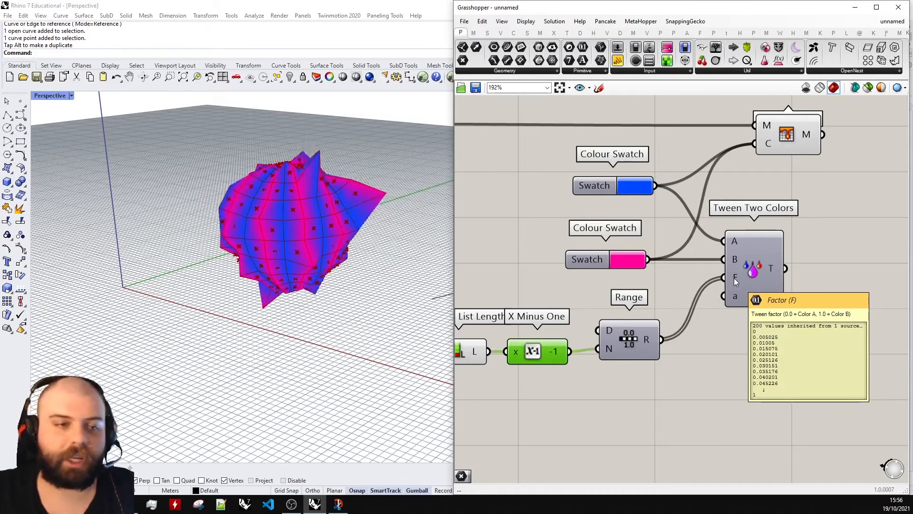
# Inspect the tweened colours in a temporary panel, then wire Tween Two Colors into Mesh Colours' C input in place of the swatches.
pyautogui.scroll(-5, 736, 281)
pyautogui.scroll(3, 798, 233)
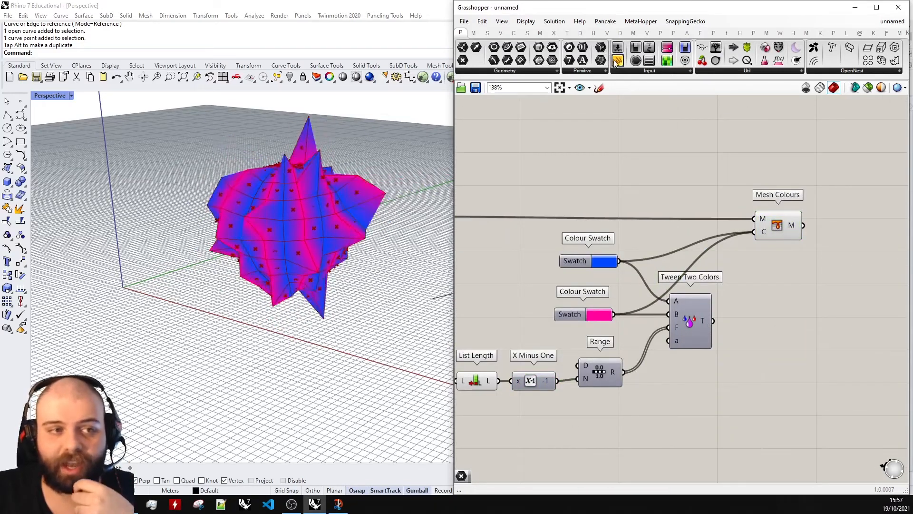
pyautogui.moveTo(617, 61); pyautogui.dragTo(842, 310)
pyautogui.moveTo(713, 321); pyautogui.dragTo(790, 310)
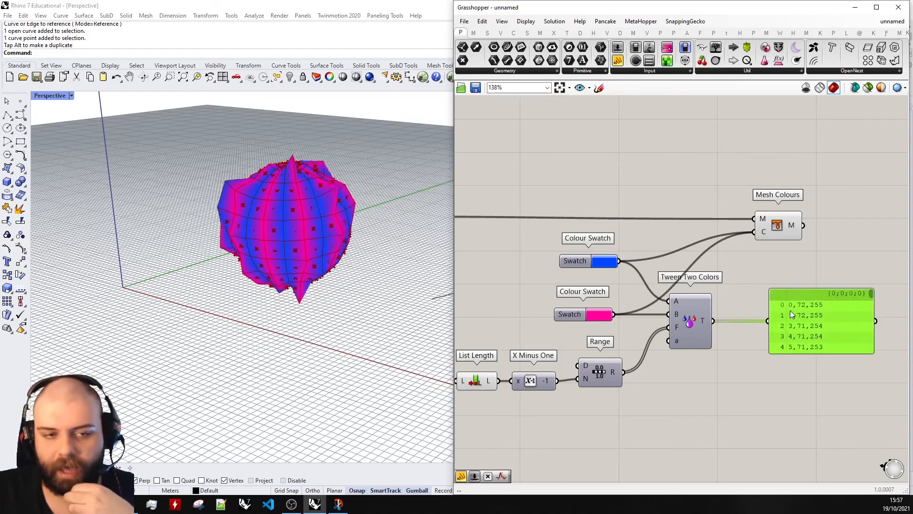
pyautogui.moveTo(723, 283); pyautogui.dragTo(754, 232)
pyautogui.press('Delete')
# Turn off the preview of Face Normals and its neighbouring components so only the coloured mesh is displayed.
pyautogui.scroll(-4, 757, 286)
pyautogui.moveTo(694, 359); pyautogui.dragTo(588, 268)
pyautogui.middleClick(589, 270)
pyautogui.click(620, 240)
pyautogui.scroll(5, 274, 188)
pyautogui.moveTo(294, 186)
pyautogui.mouseDown(button='right')
pyautogui.moveTo(336, 175)
pyautogui.moveTo(310, 184)
pyautogui.mouseUp(button='right')
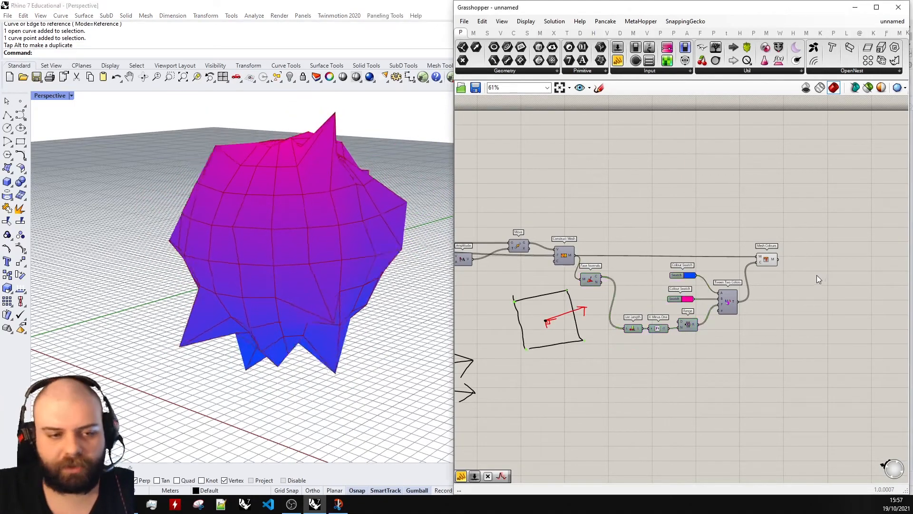
# Change the pink colour swatch to yellow and align it beneath the blue swatch.
pyautogui.scroll(6, 817, 275)
pyautogui.click(648, 307)
pyautogui.moveTo(720, 405); pyautogui.dragTo(658, 407)
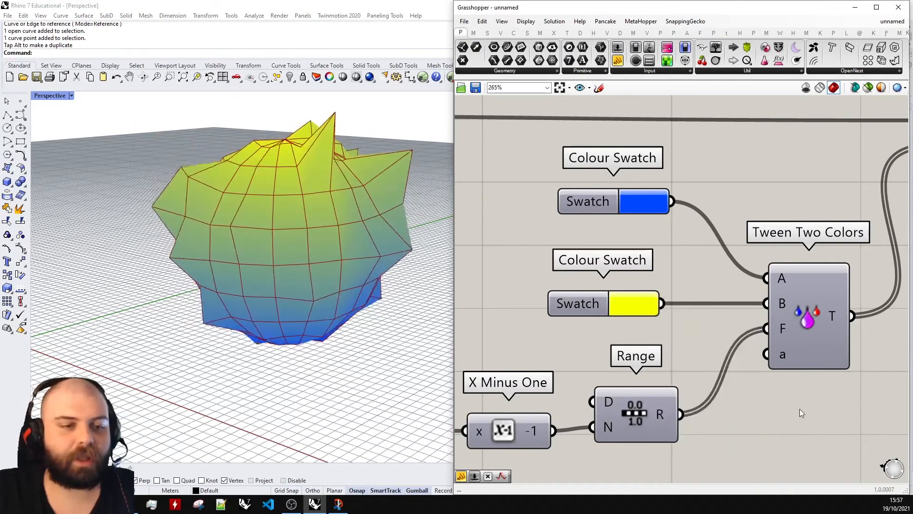
pyautogui.moveTo(574, 290); pyautogui.dragTo(601, 287)
pyautogui.click(604, 292)
pyautogui.click(629, 319)
# Examine the Frequency Spectrum component and the definition leading from it to Mesh Colours.
pyautogui.scroll(-8, 819, 284)
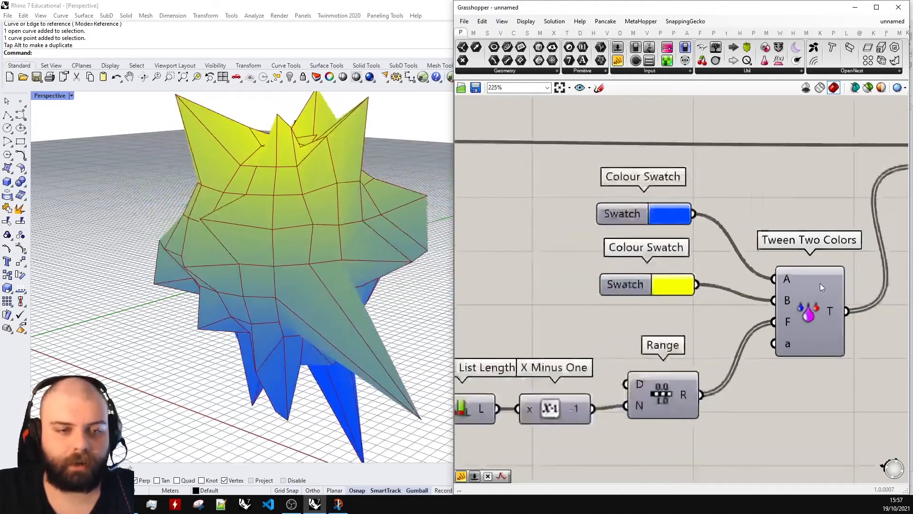
pyautogui.scroll(4, 684, 264)
pyautogui.scroll(5, 694, 253)
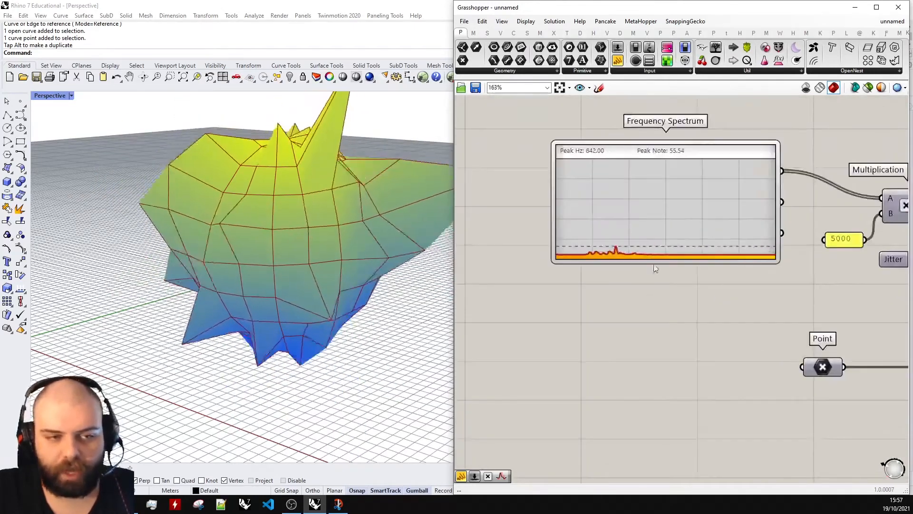
pyautogui.scroll(-6, 619, 228)
pyautogui.scroll(4, 572, 208)
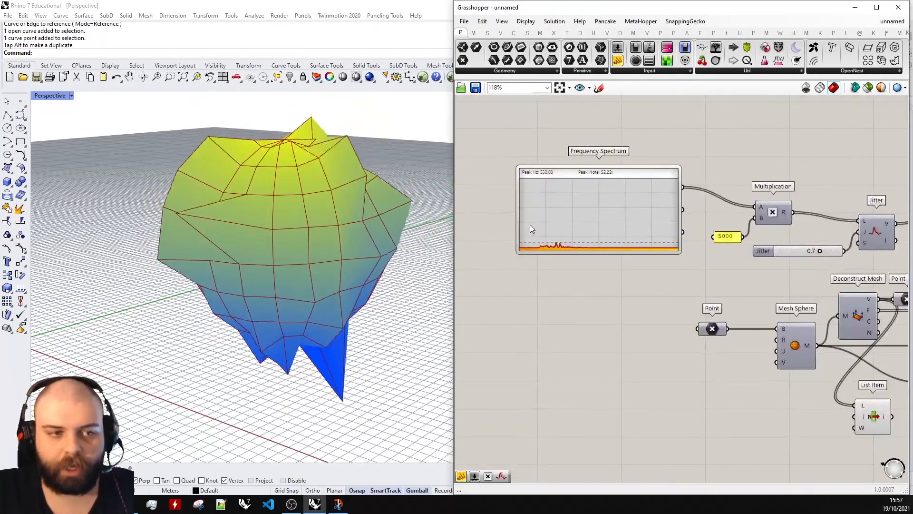
pyautogui.scroll(-5, 787, 238)
pyautogui.scroll(5, 834, 309)
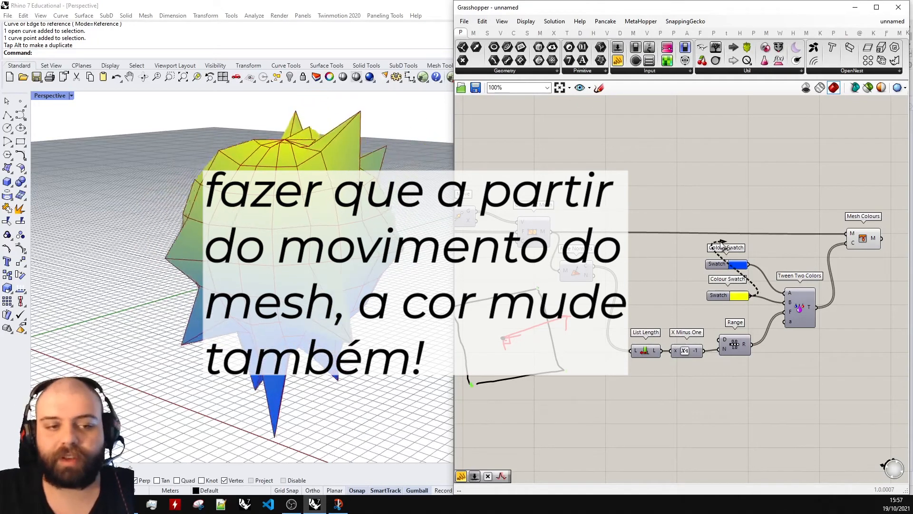
# Tidy the layout by repositioning the blue swatch and moving List Length, X Minus One and Range up together.
pyautogui.moveTo(729, 264); pyautogui.dragTo(747, 255)
pyautogui.moveTo(756, 402); pyautogui.dragTo(603, 327)
pyautogui.moveTo(735, 345); pyautogui.dragTo(738, 324)
# Add a Weaverbird's Catmull-Clark Subdivision component beside Mesh Colours.
pyautogui.scroll(-4, 639, 277)
pyautogui.scroll(4, 790, 266)
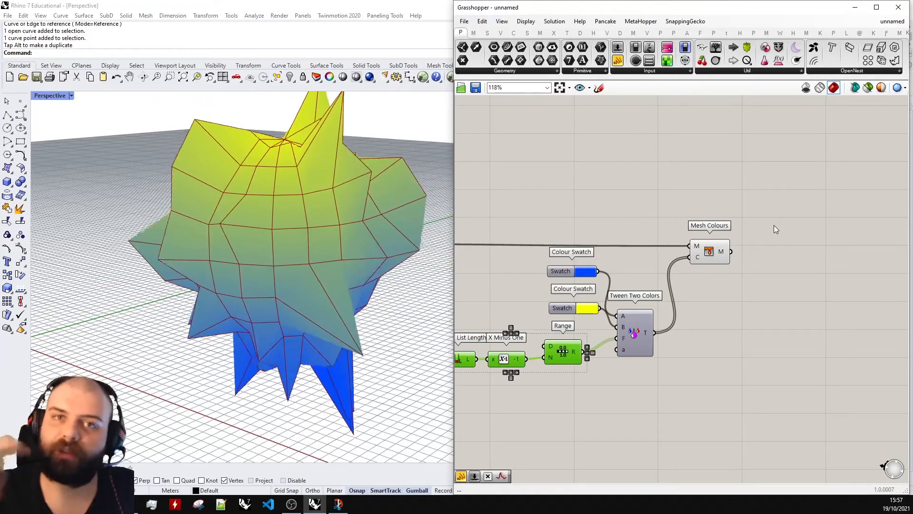
pyautogui.click(771, 259)
pyautogui.doubleClick(771, 259)
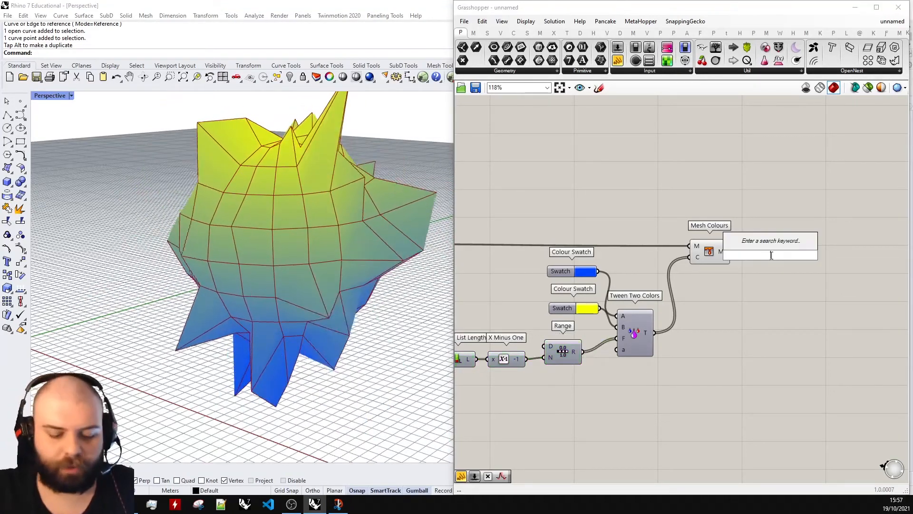
pyautogui.write('catmull')
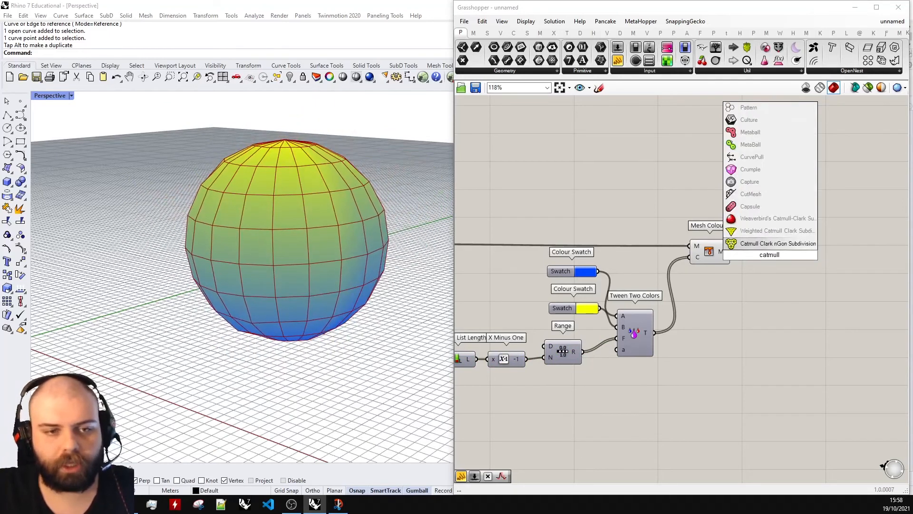
pyautogui.click(777, 218)
pyautogui.scroll(3, 864, 221)
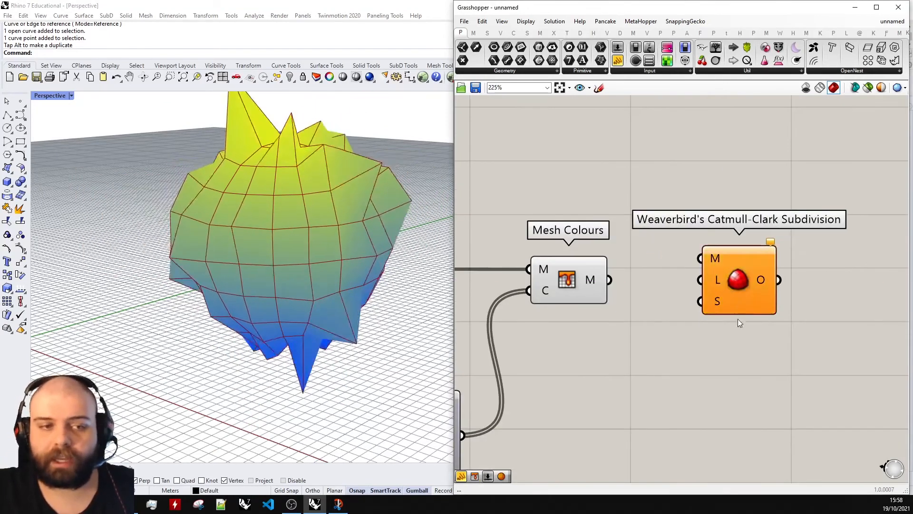
# Feed the Mesh Colours output into the M input of Catmull-Clark Subdivision and turn off the Mesh Colours preview.
pyautogui.click(780, 32)
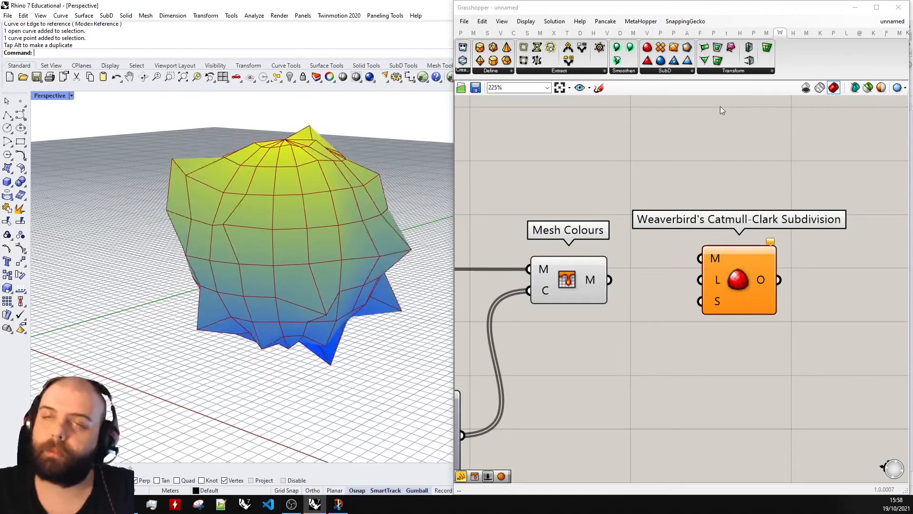
pyautogui.moveTo(609, 280); pyautogui.dragTo(701, 258)
pyautogui.moveTo(735, 267)
pyautogui.mouseDown()
pyautogui.moveTo(735, 281)
pyautogui.moveTo(730, 270)
pyautogui.mouseUp()
pyautogui.scroll(-3, 725, 252)
pyautogui.moveTo(671, 292); pyautogui.dragTo(599, 182)
pyautogui.middleClick(601, 182)
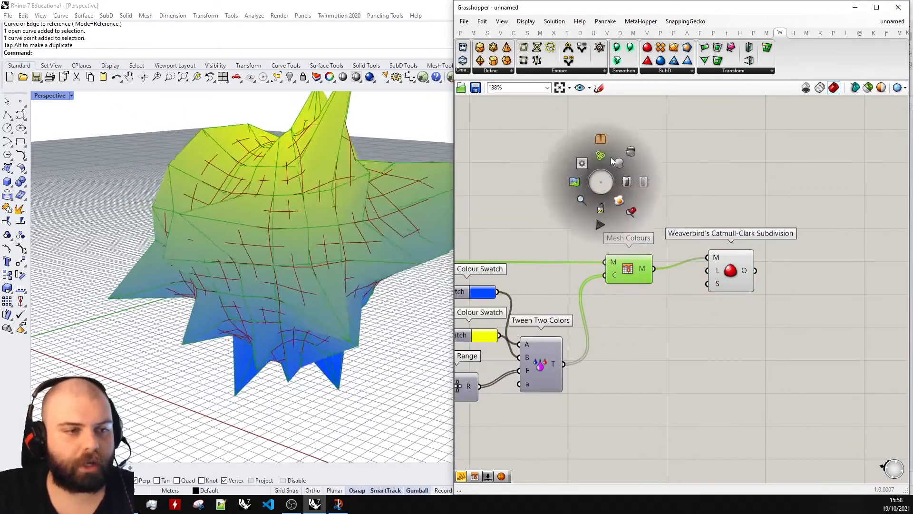
pyautogui.scroll(1, 699, 275)
# Move the subdivision component away from Mesh Colours and connect a panel containing 2 to its L input.
pyautogui.click(739, 275)
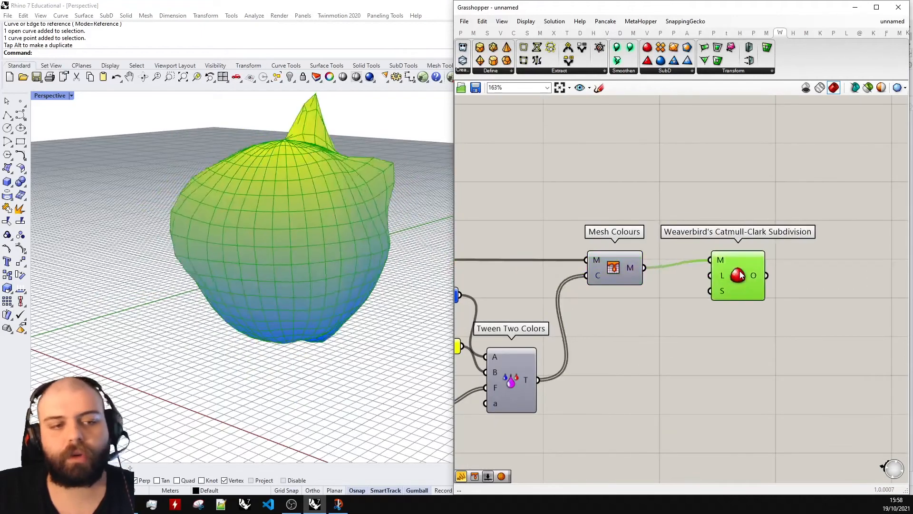
pyautogui.moveTo(741, 274); pyautogui.dragTo(756, 277)
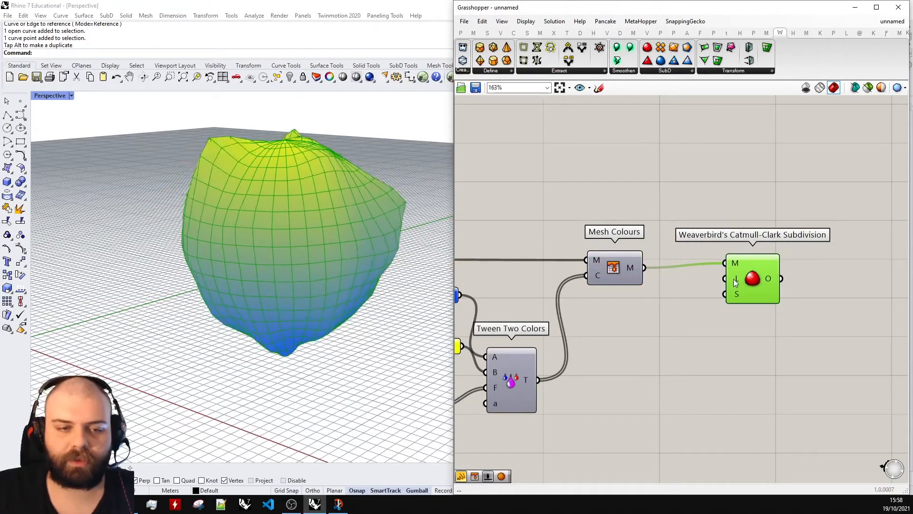
pyautogui.click(689, 309)
pyautogui.scroll(1, 689, 310)
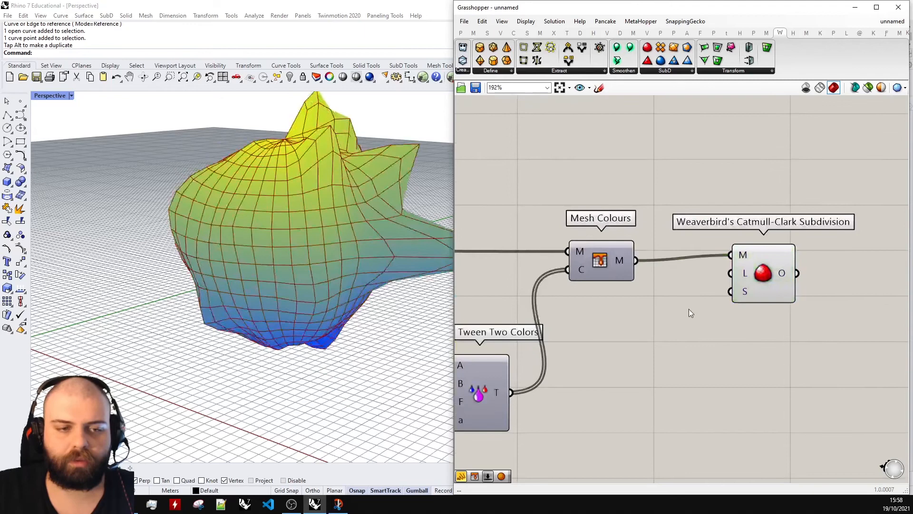
pyautogui.doubleClick(689, 309)
pyautogui.write('2')
pyautogui.press('Return')
pyautogui.moveTo(704, 309); pyautogui.dragTo(751, 279)
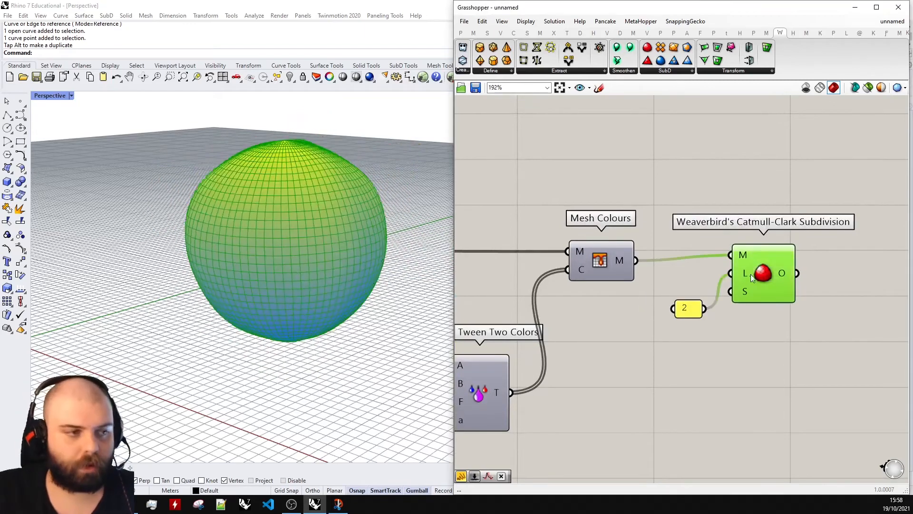
# Set the Perspective viewport in Rhino to the Rendered display mode.
pyautogui.scroll(-9, 746, 255)
pyautogui.moveTo(328, 273); pyautogui.dragTo(267, 268, button='right')
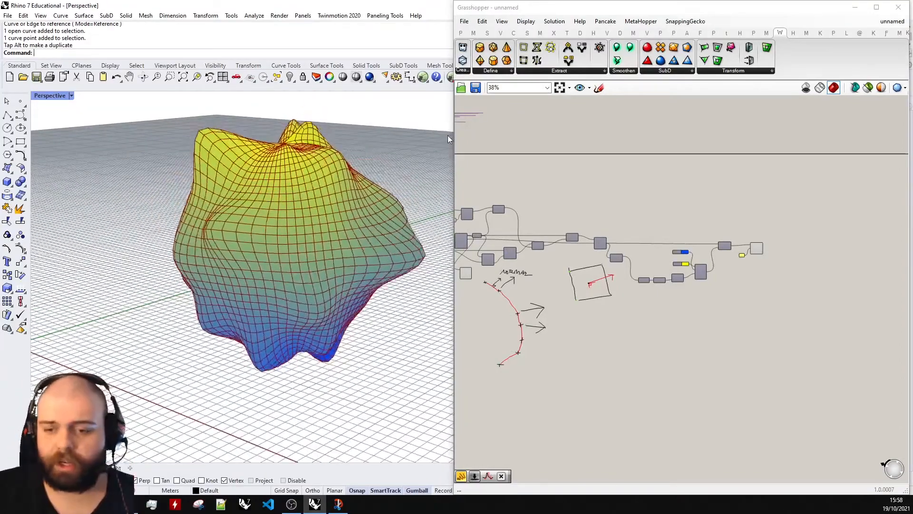
pyautogui.click(55, 95)
pyautogui.click(47, 152)
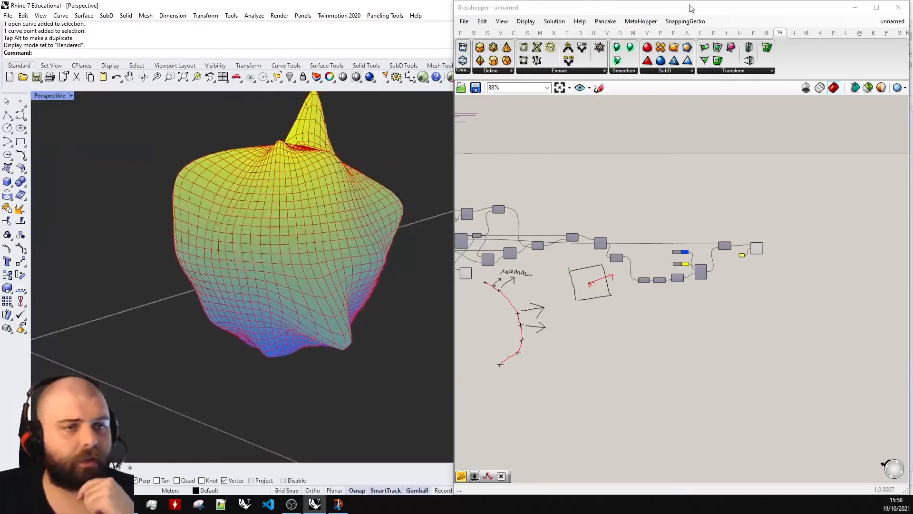
# Minimise Grasshopper and set the solid background colour of the Rendered viewport to black.
pyautogui.click(855, 8)
pyautogui.click(854, 161)
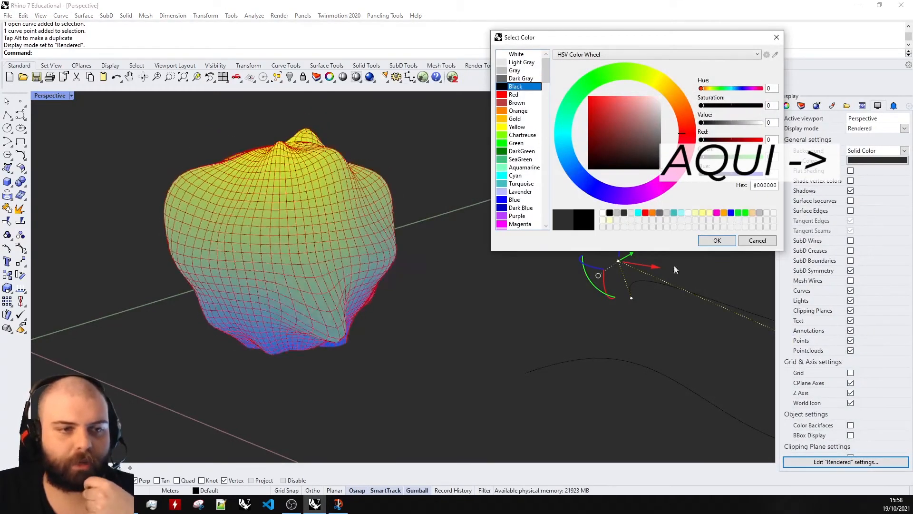
pyautogui.click(718, 240)
pyautogui.scroll(-3, 515, 242)
pyautogui.moveTo(516, 242); pyautogui.dragTo(512, 241, button='right')
pyautogui.click(511, 241)
# Reopen Grasshopper, hide the mesh edges in its preview, and minimise it to view the smooth mesh in Rhino.
pyautogui.click(423, 77)
pyautogui.scroll(5, 357, 220)
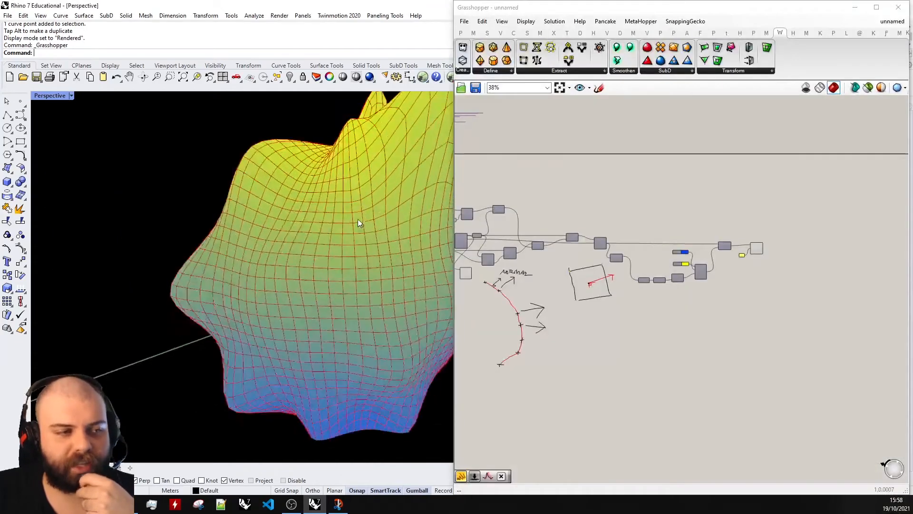
pyautogui.scroll(4, 774, 275)
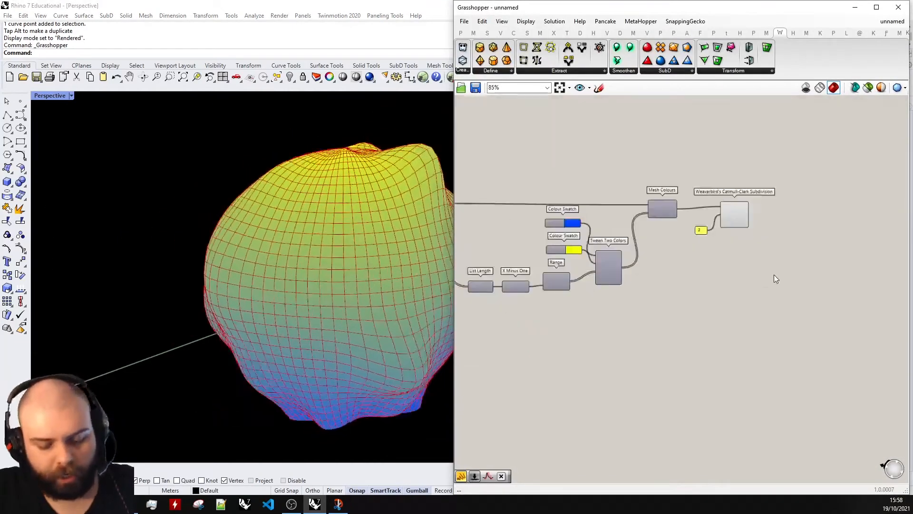
pyautogui.scroll(1, 775, 274)
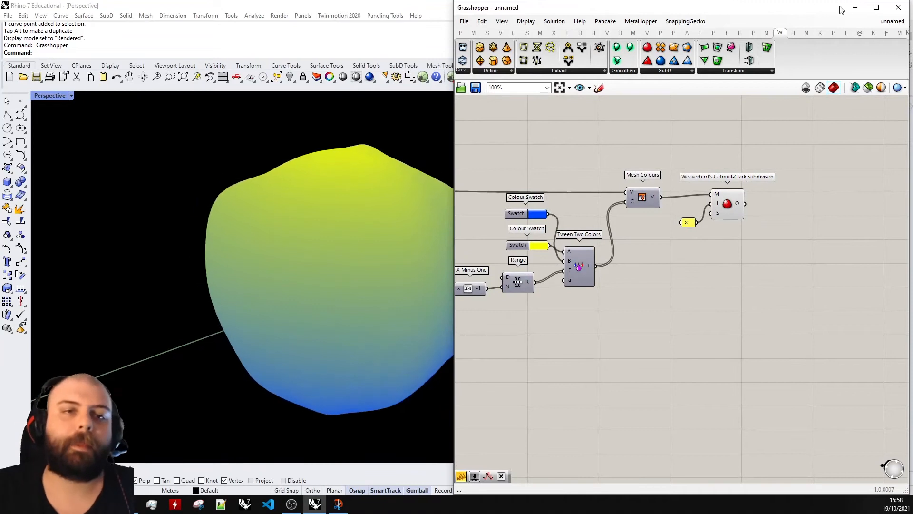
pyautogui.click(855, 7)
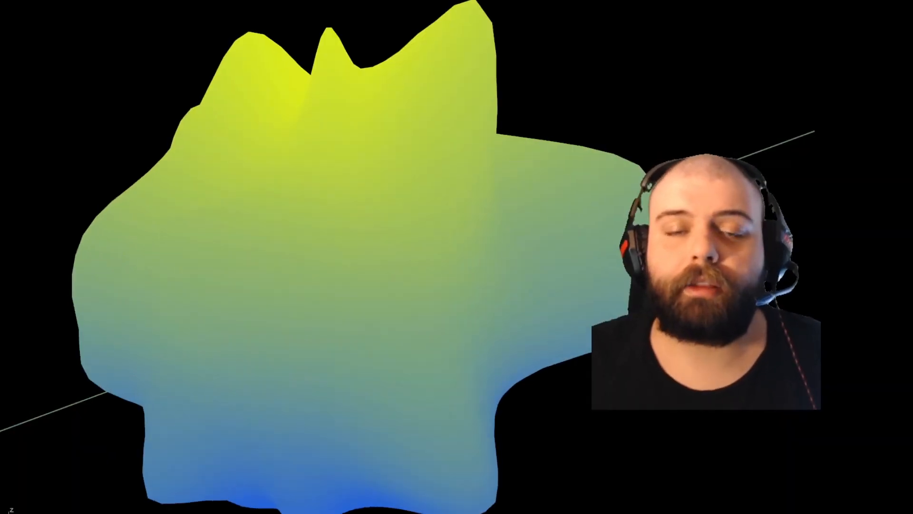